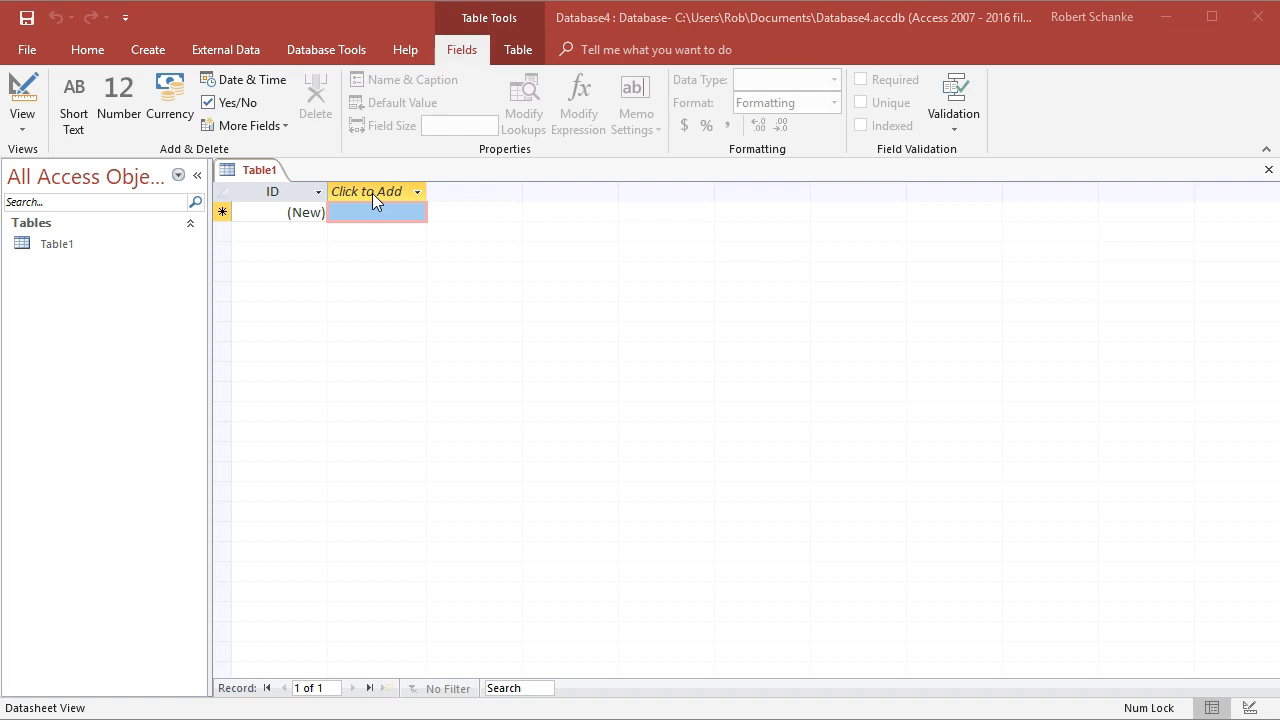
Add a Short Text field named firstName to the new table
click(372, 193)
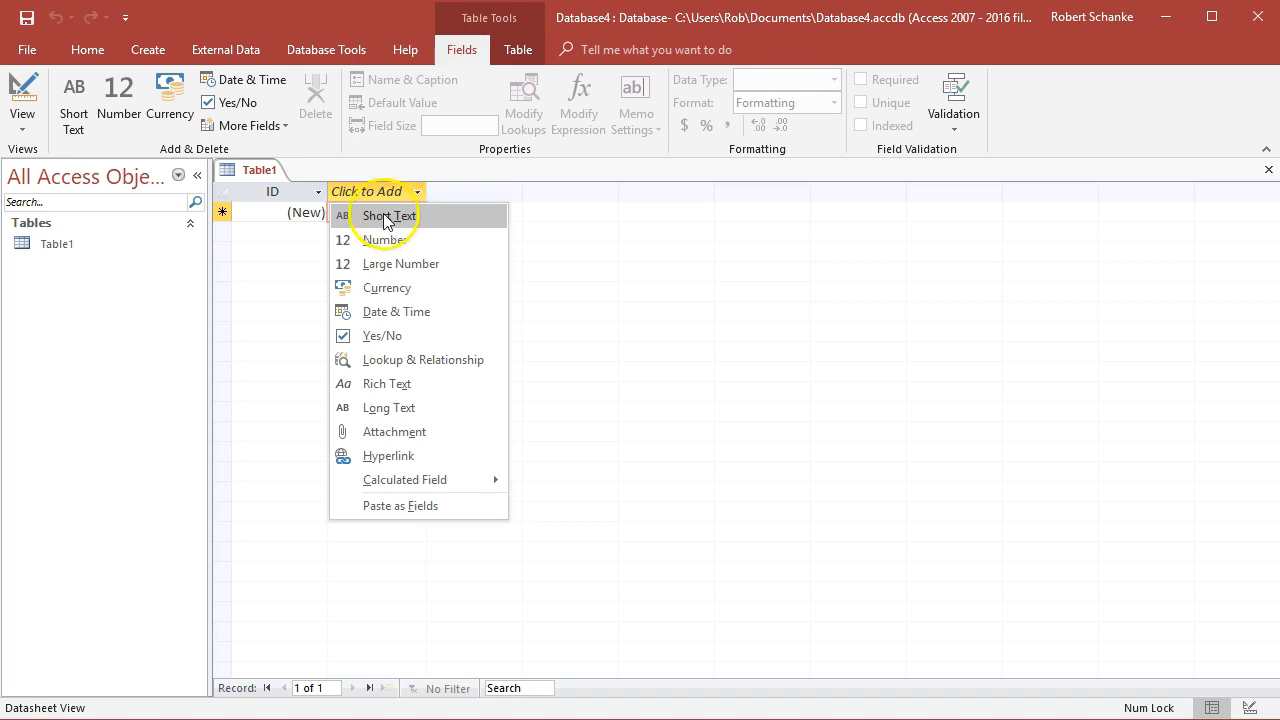
click(384, 215)
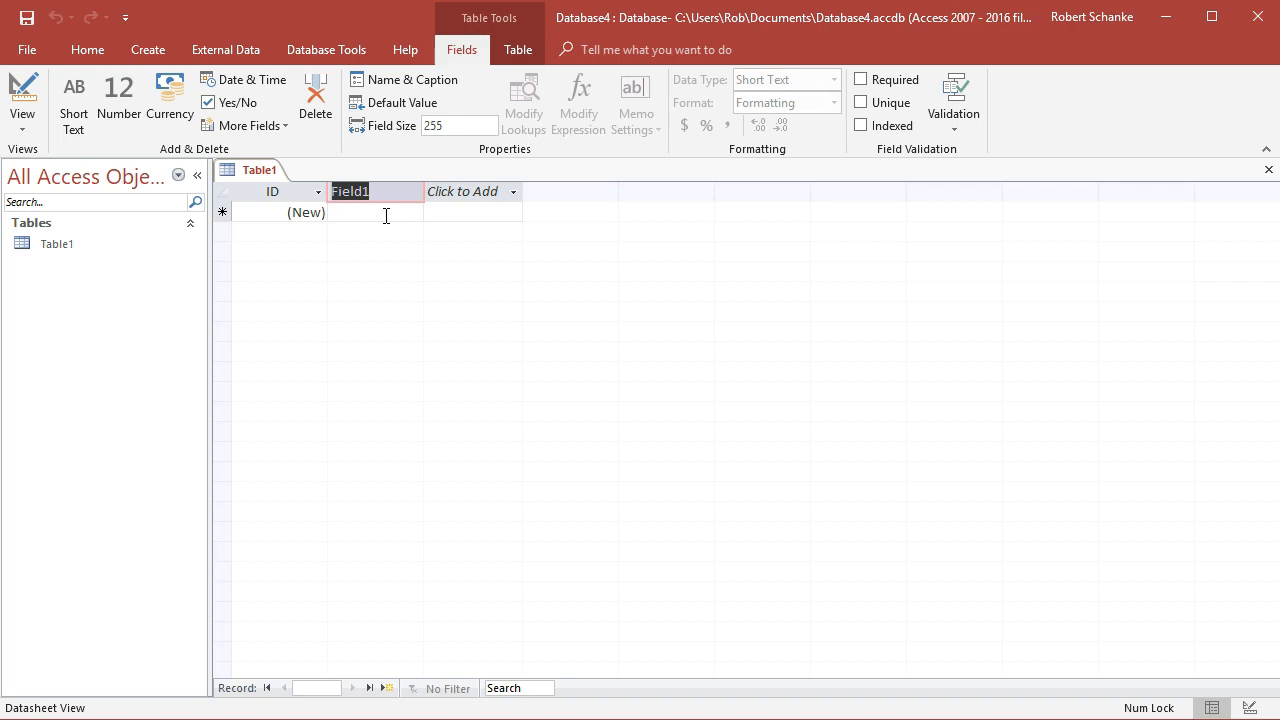
text(firstName)
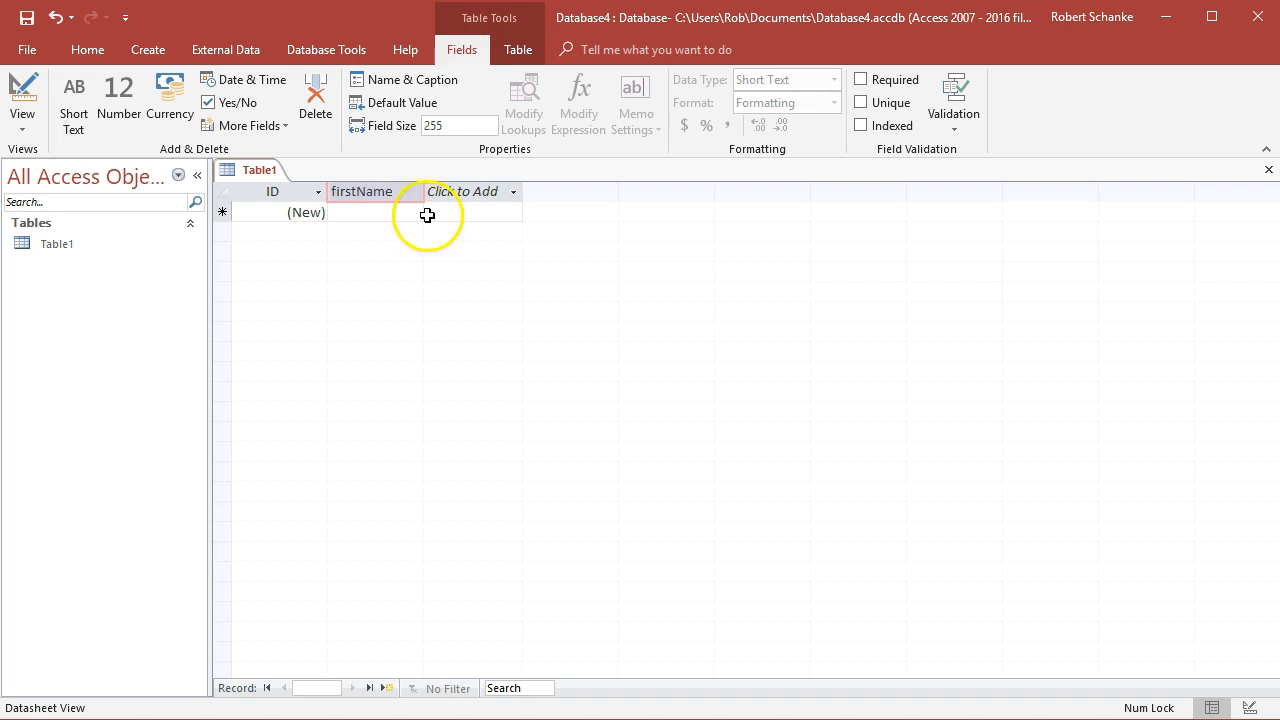
Add a second Short Text field named lastName
click(477, 199)
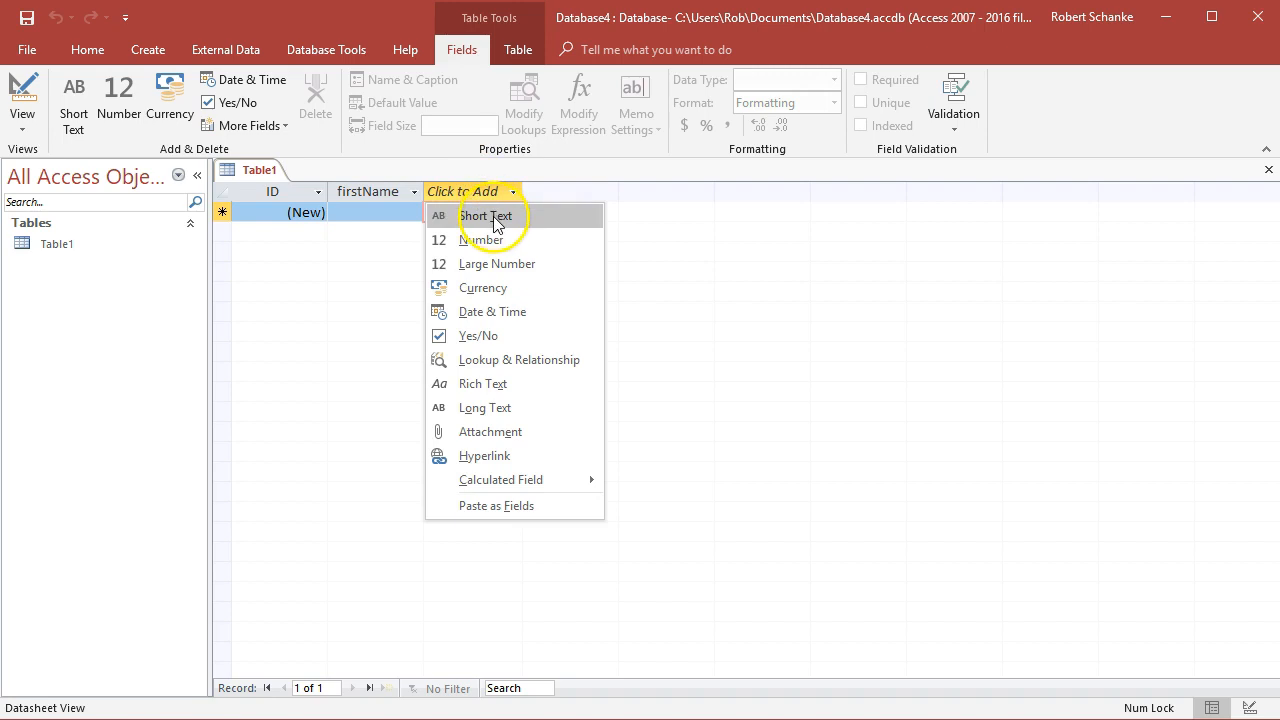
click(493, 216)
text(lastName)
click(500, 217)
Add a Date & Time field named createDate
click(585, 197)
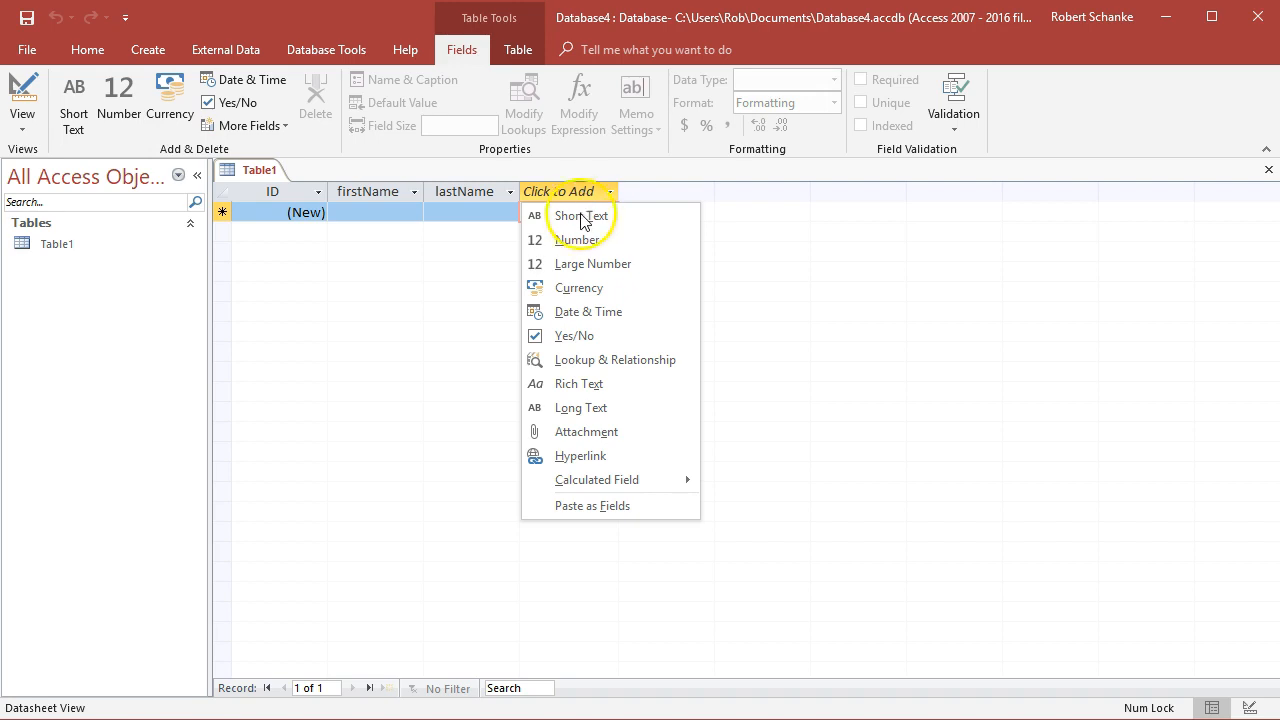
click(592, 313)
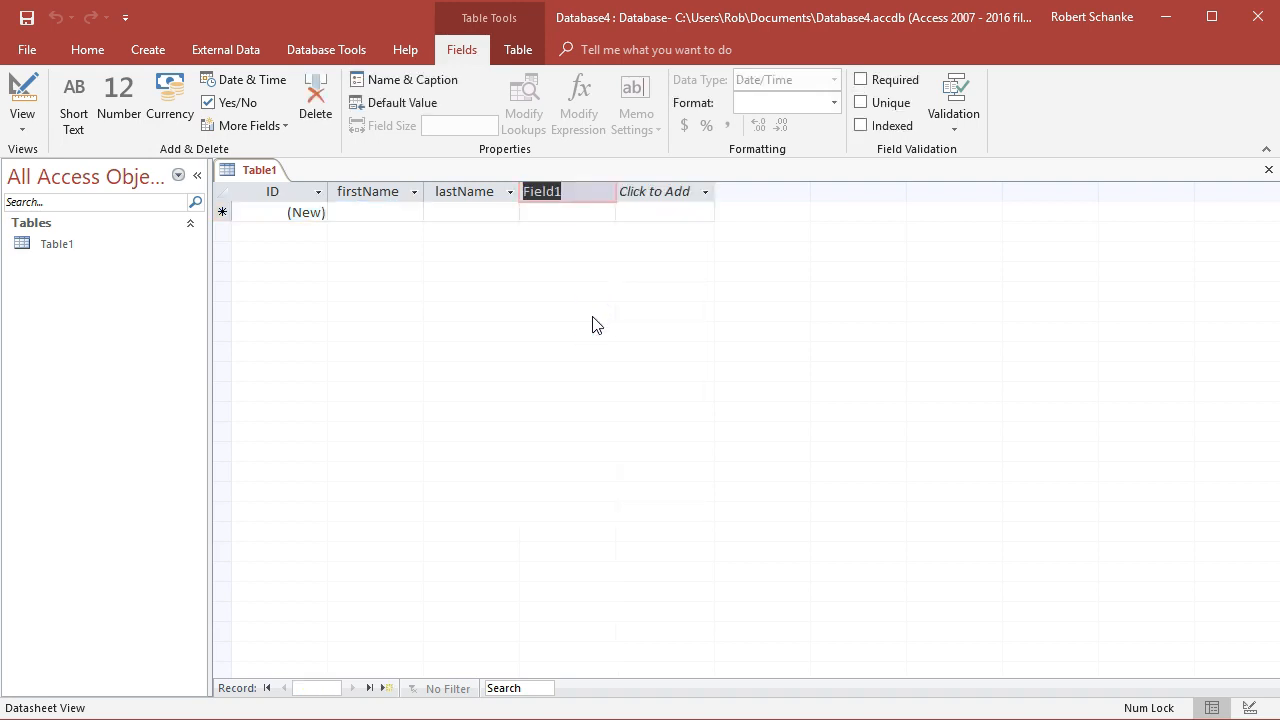
text(createDate)
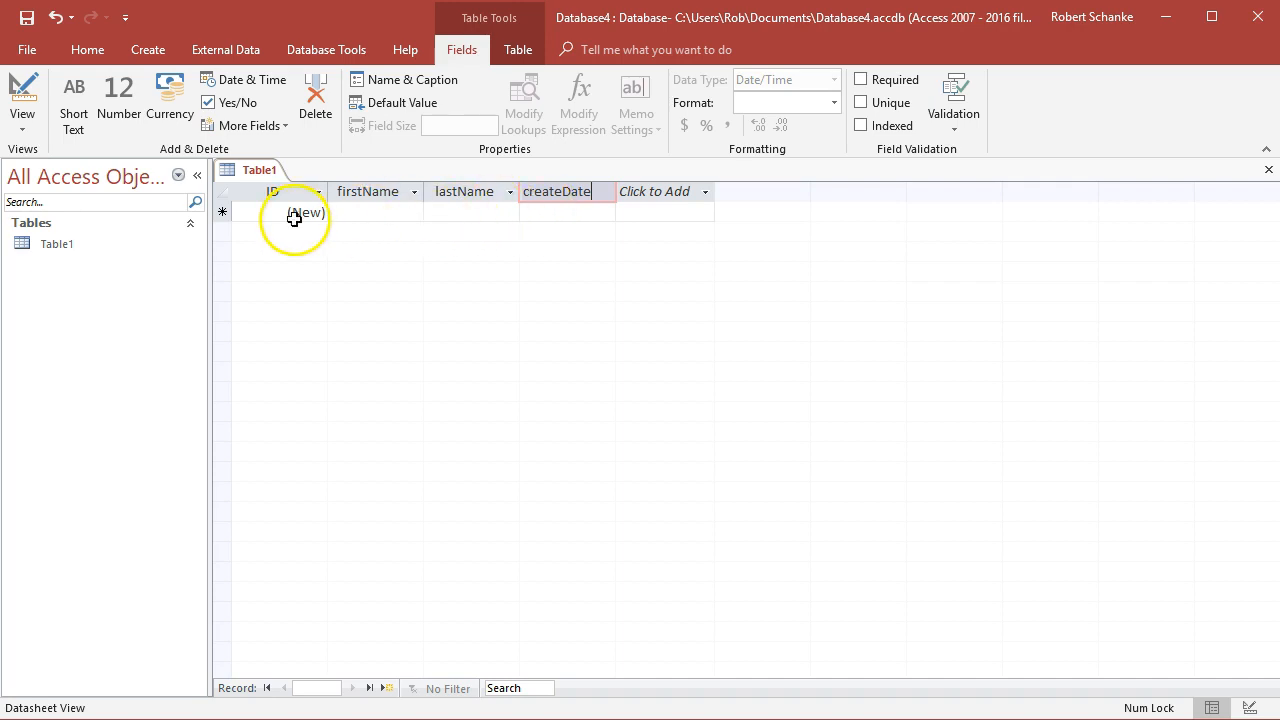
Save the table with the name customers
click(27, 18)
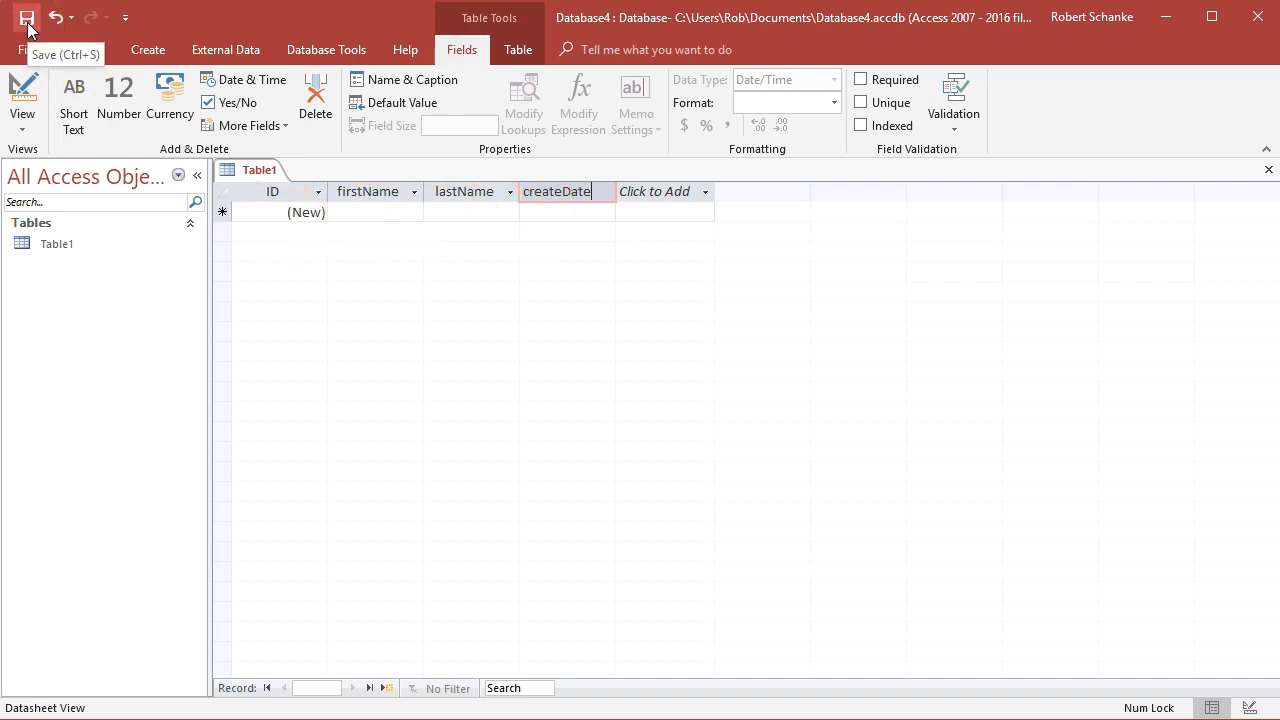
click(27, 18)
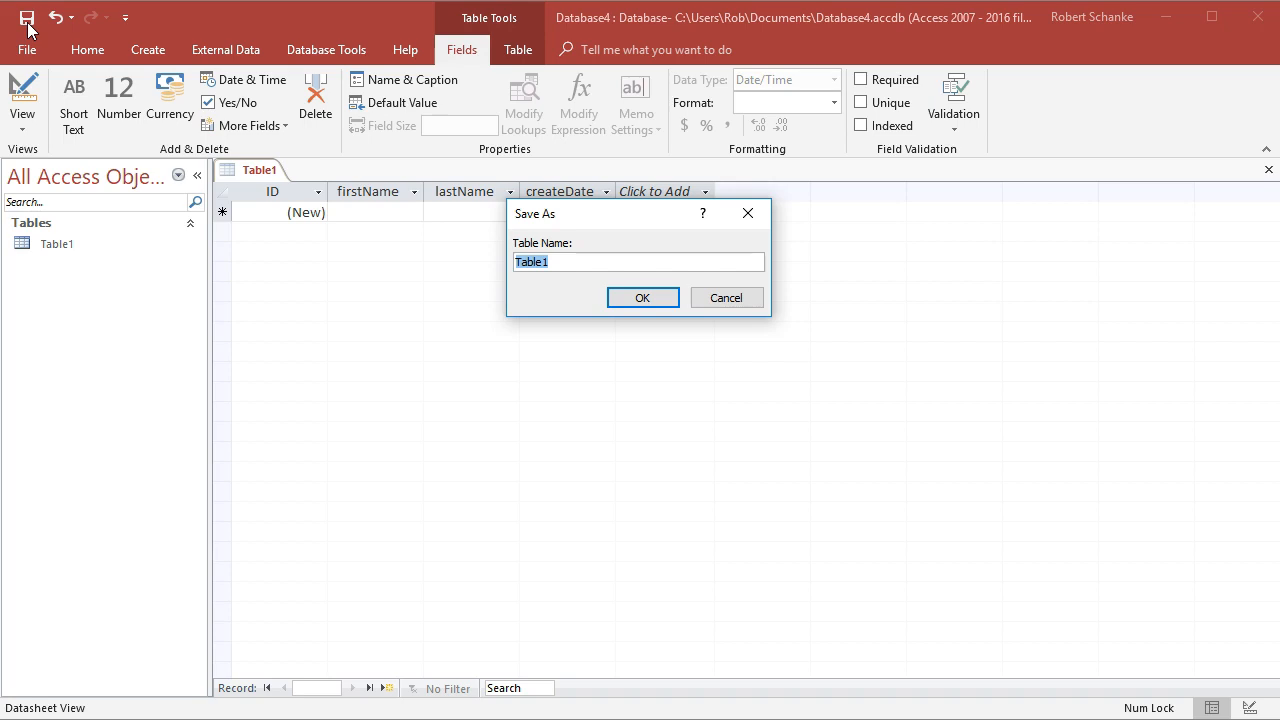
text(customers)
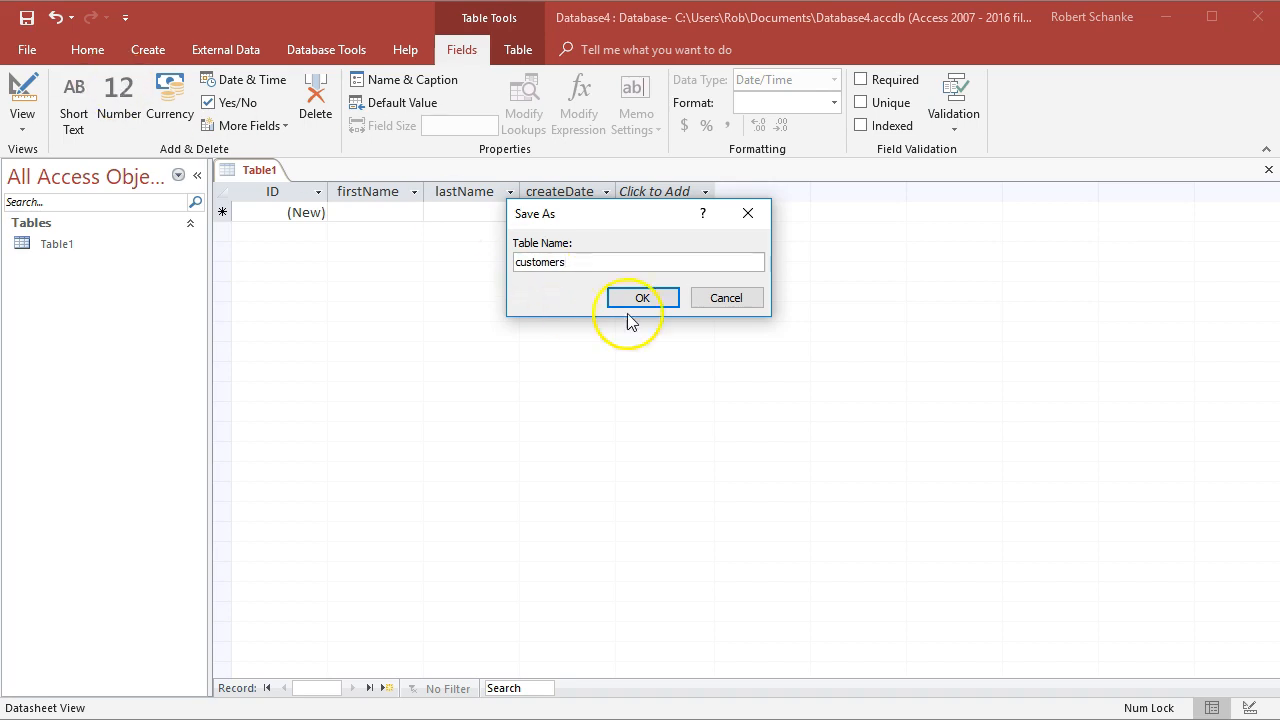
click(659, 302)
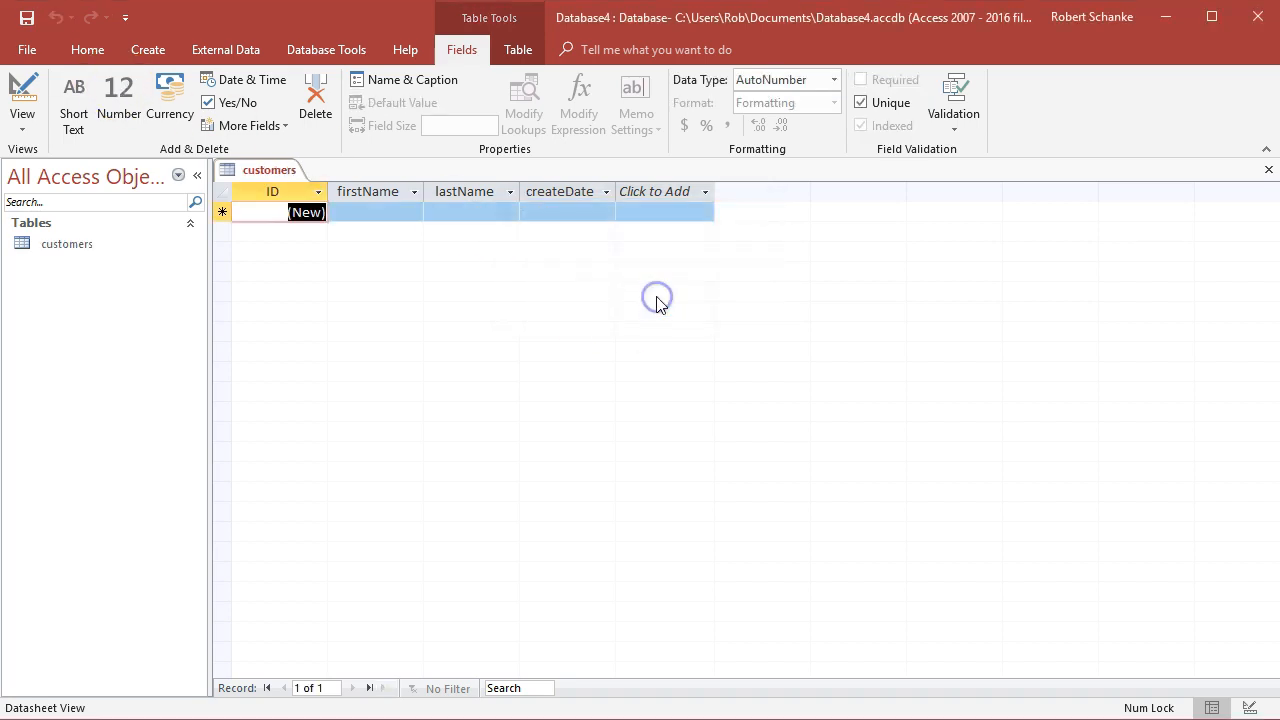
Inspect the data type of each field by selecting the customers table's columns in turn
click(58, 246)
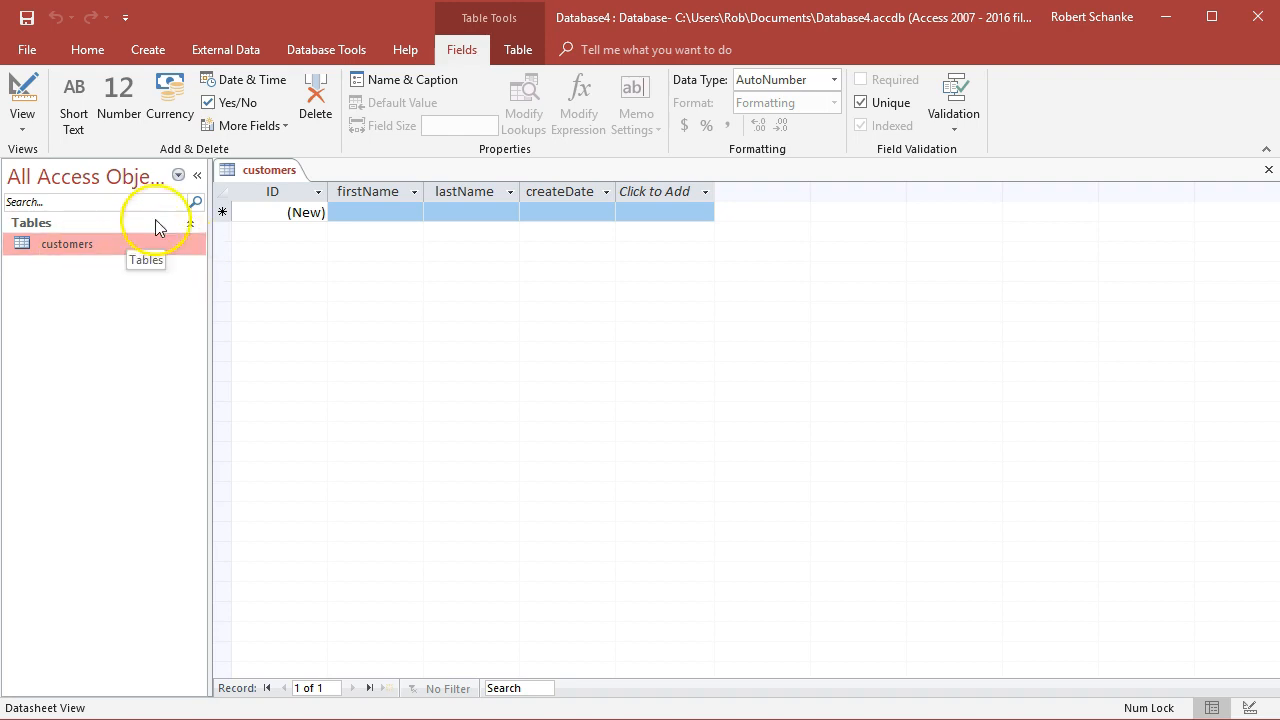
click(274, 193)
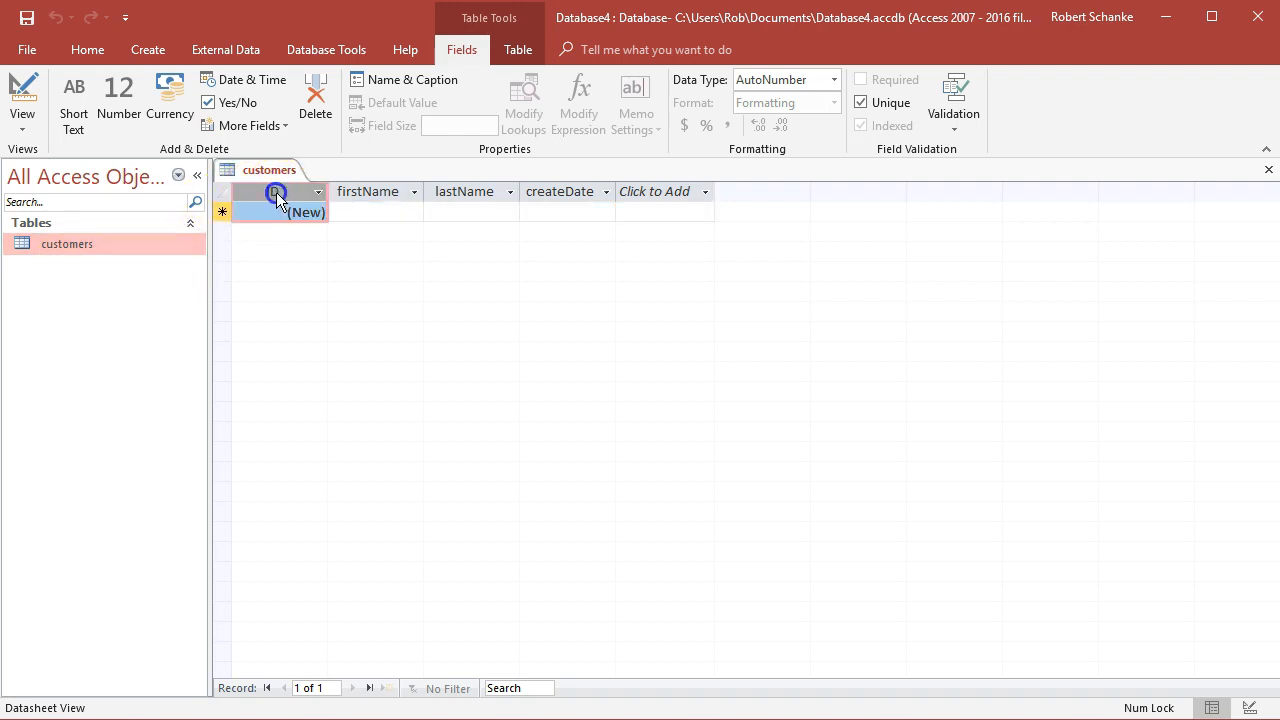
click(372, 192)
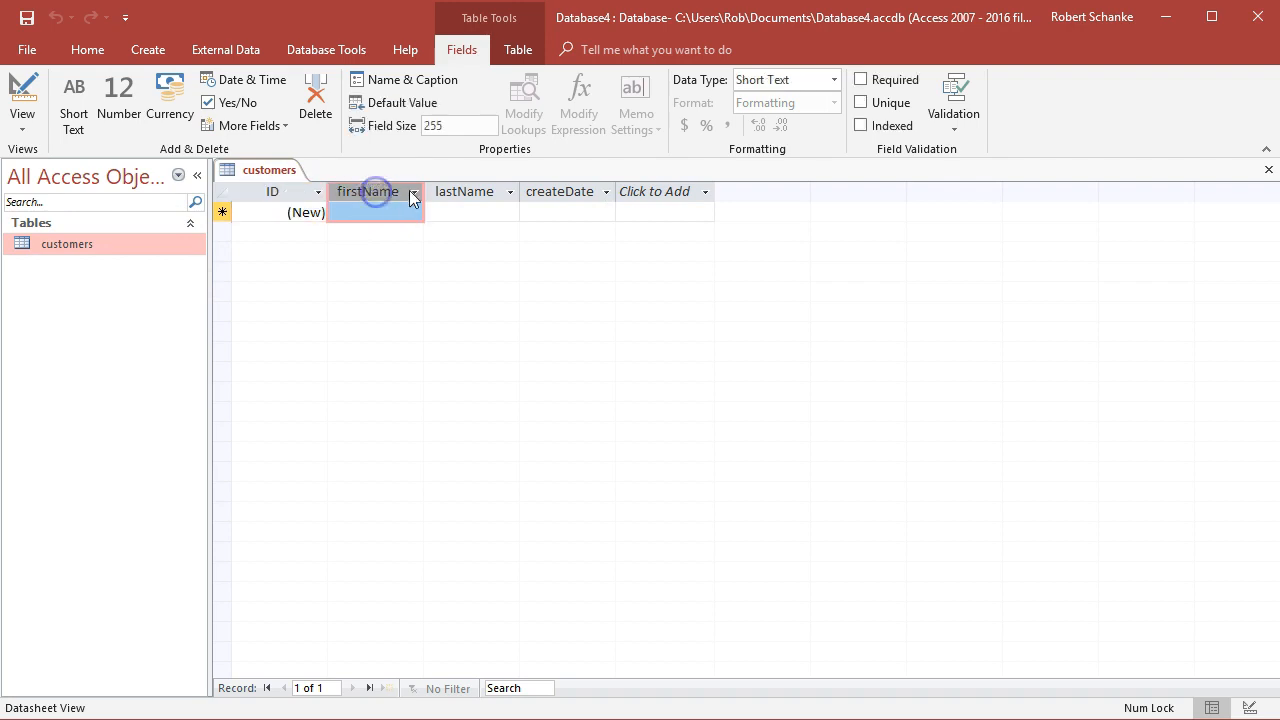
click(470, 192)
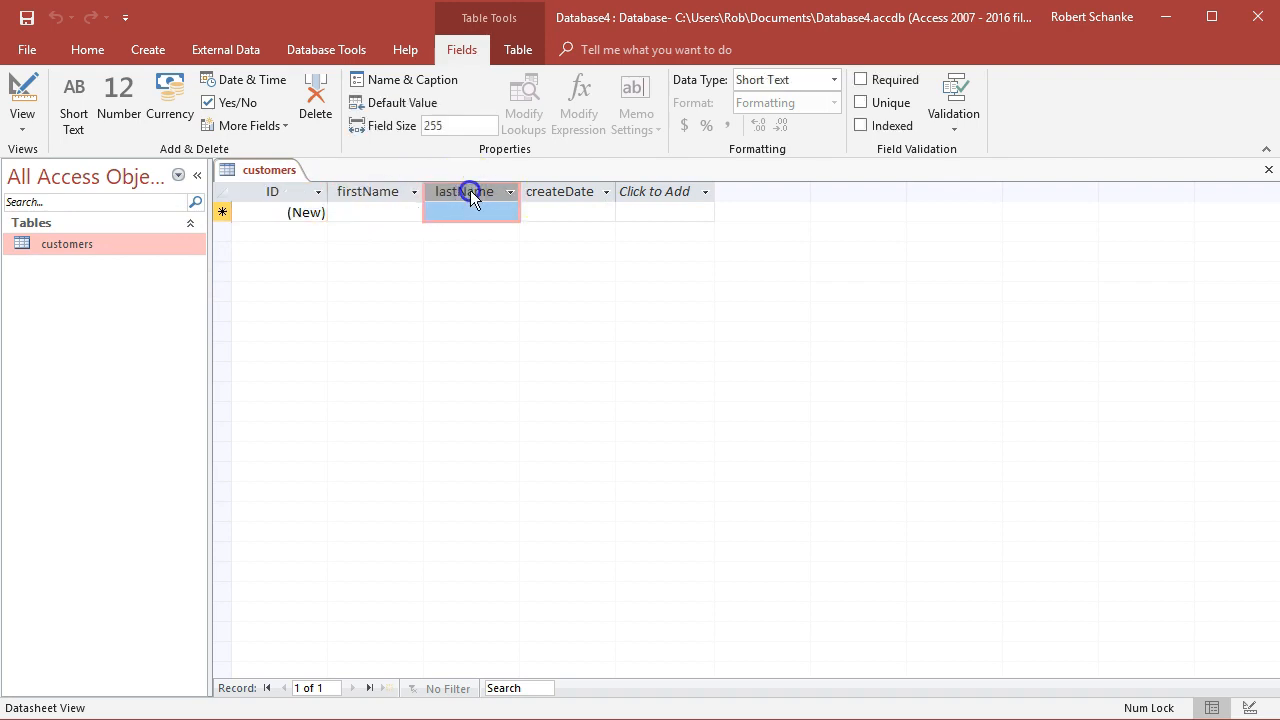
Try switching createDate's data type to Short Text and Number, then back to Date/Time
click(550, 191)
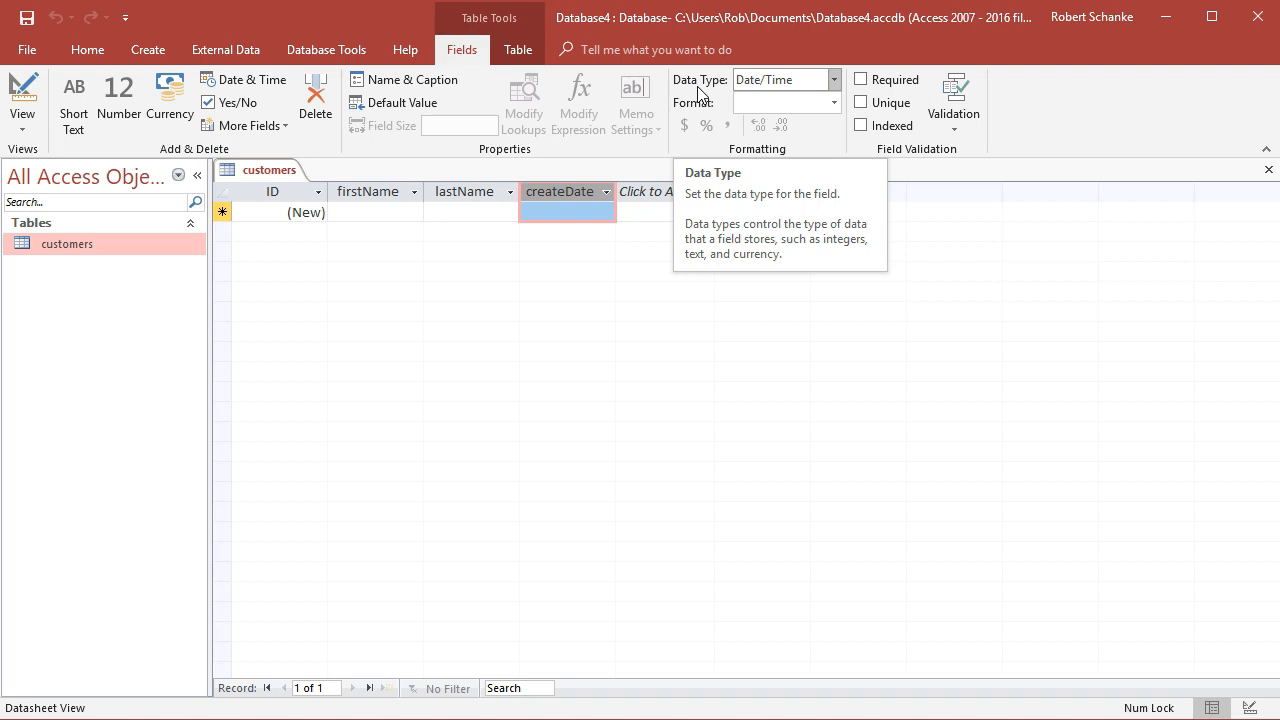
click(832, 78)
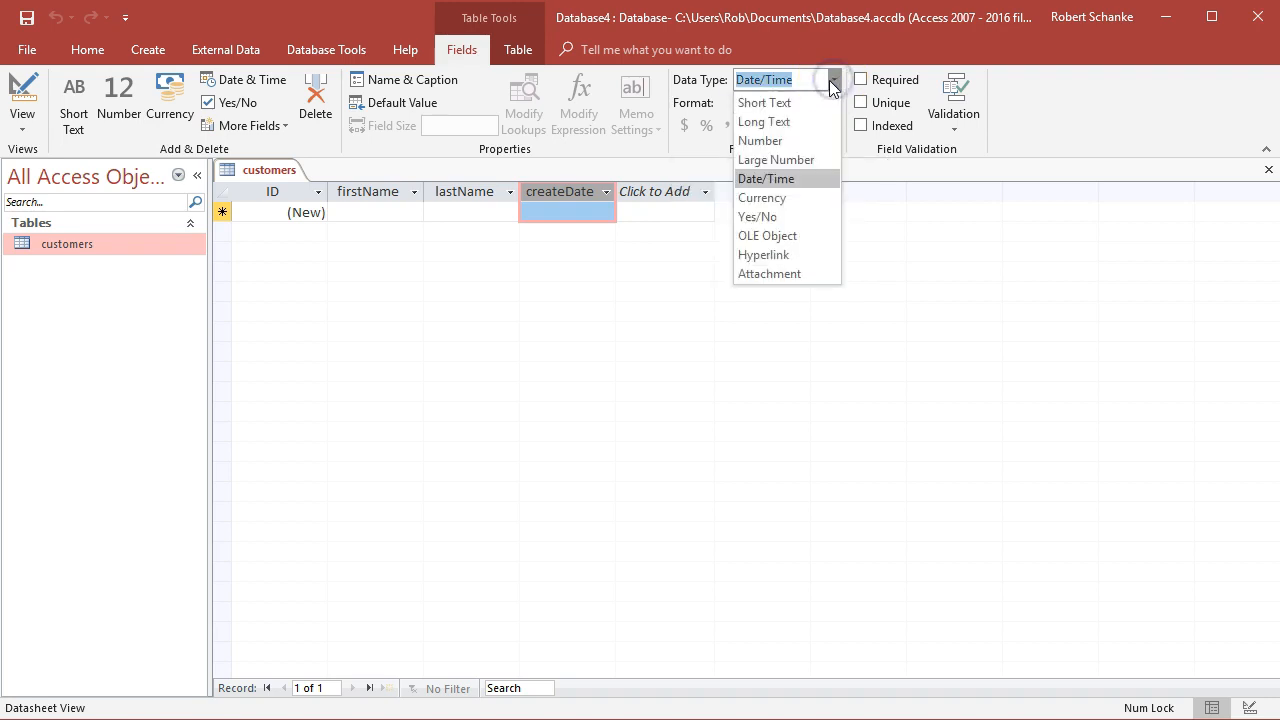
click(810, 103)
click(833, 81)
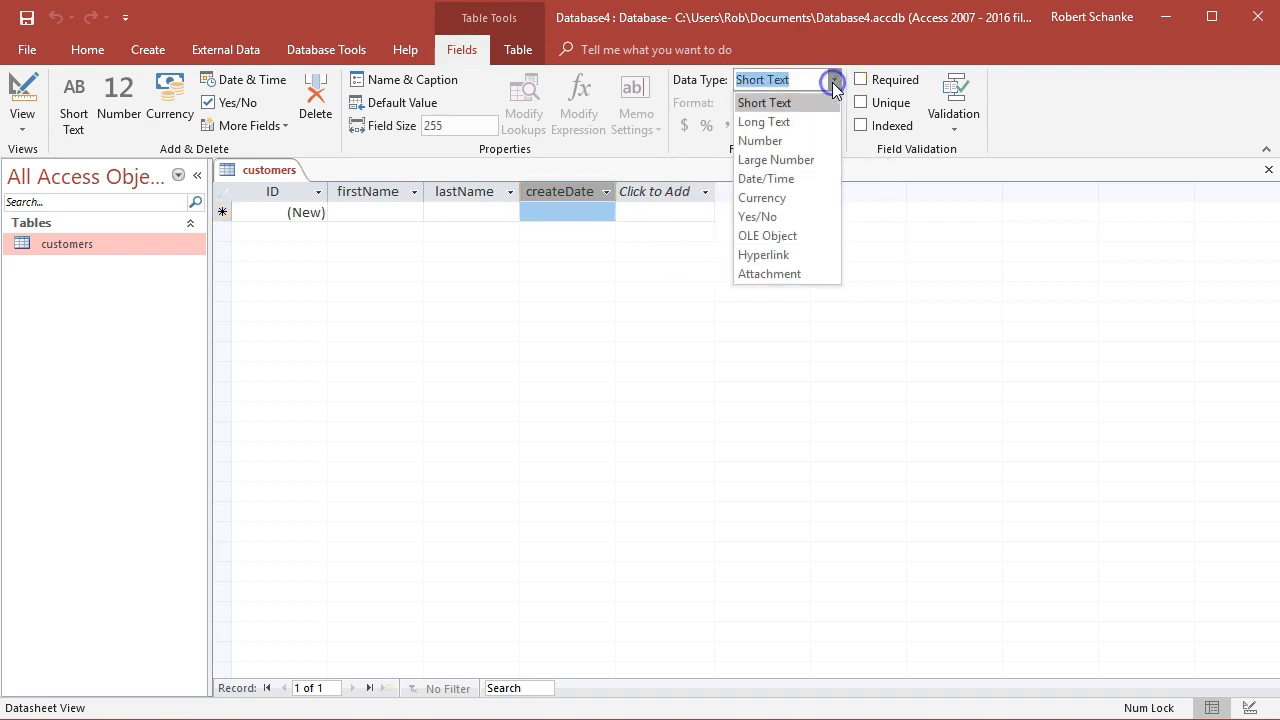
click(790, 140)
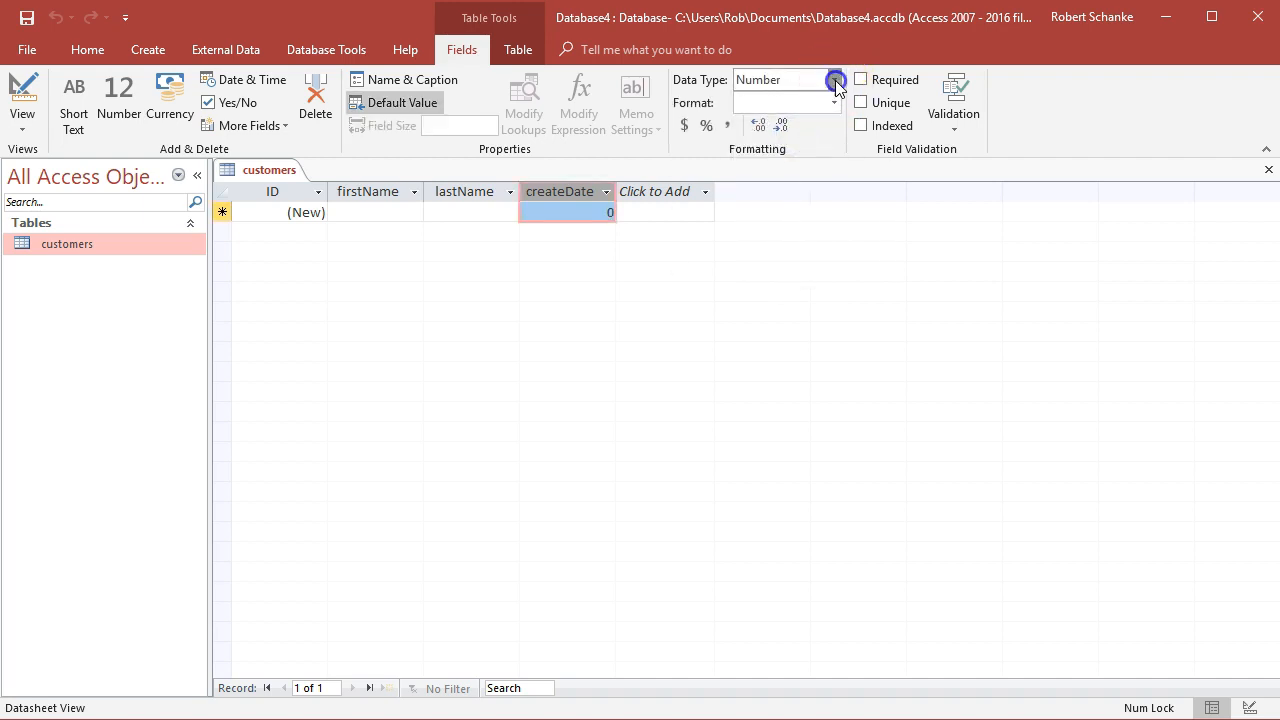
click(834, 80)
click(788, 178)
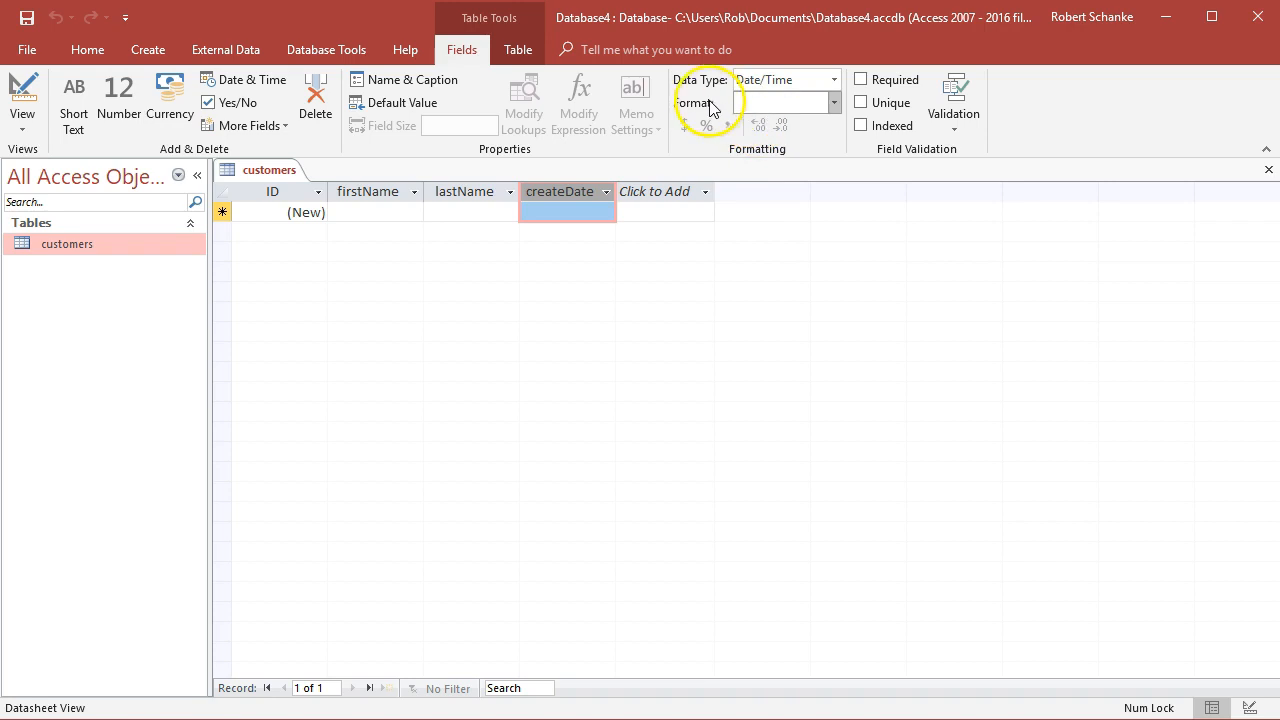
Set the createDate field's format to General Date
click(836, 105)
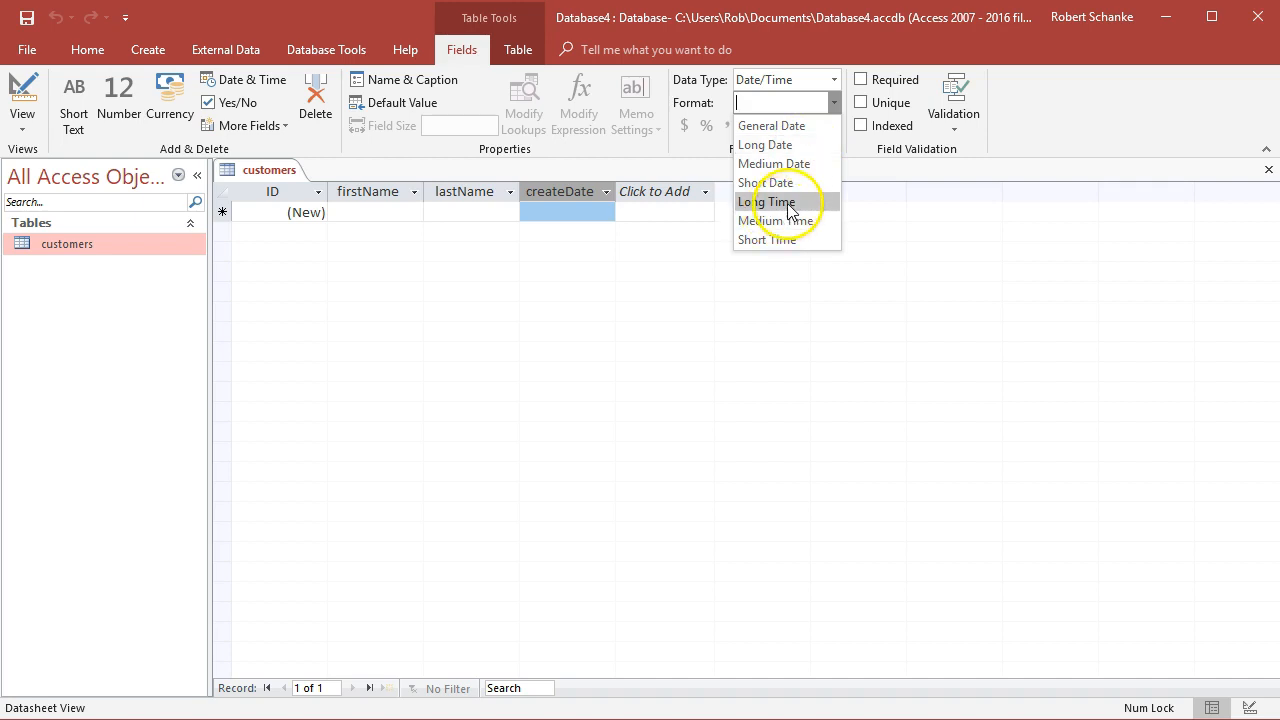
click(806, 126)
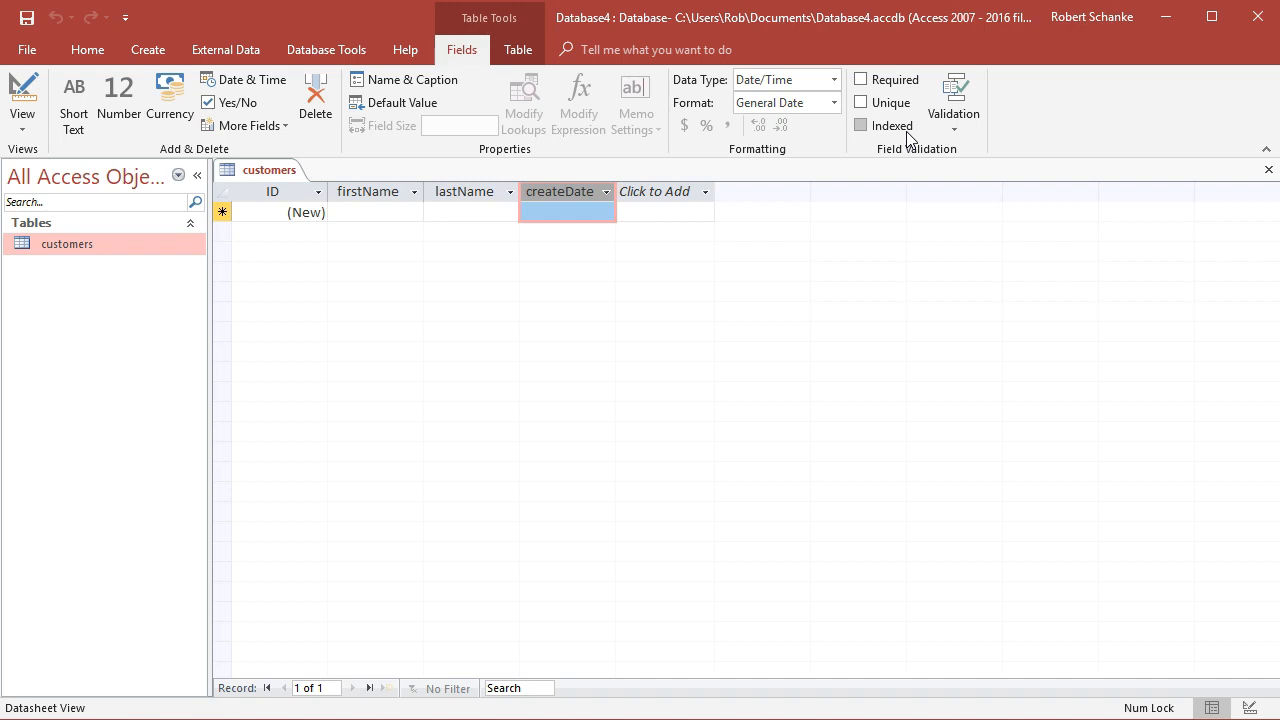
Open the Expression Builder for the createDate field validation rule
click(926, 130)
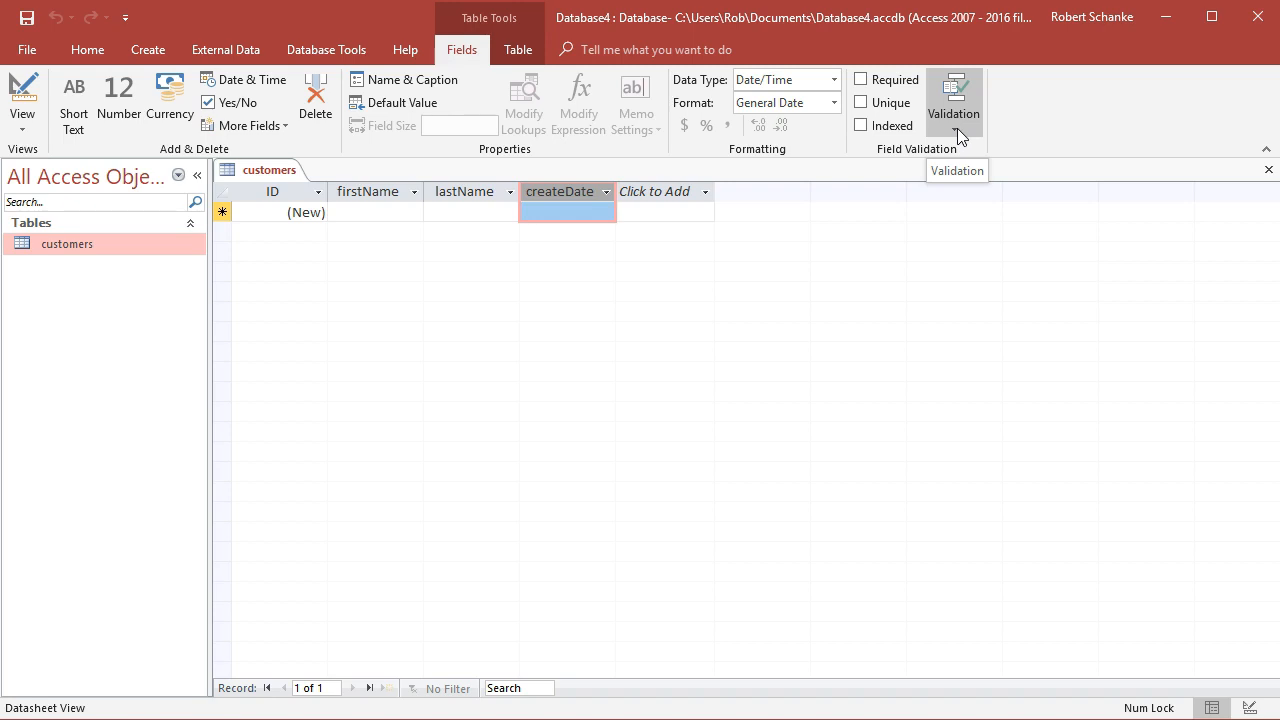
click(956, 130)
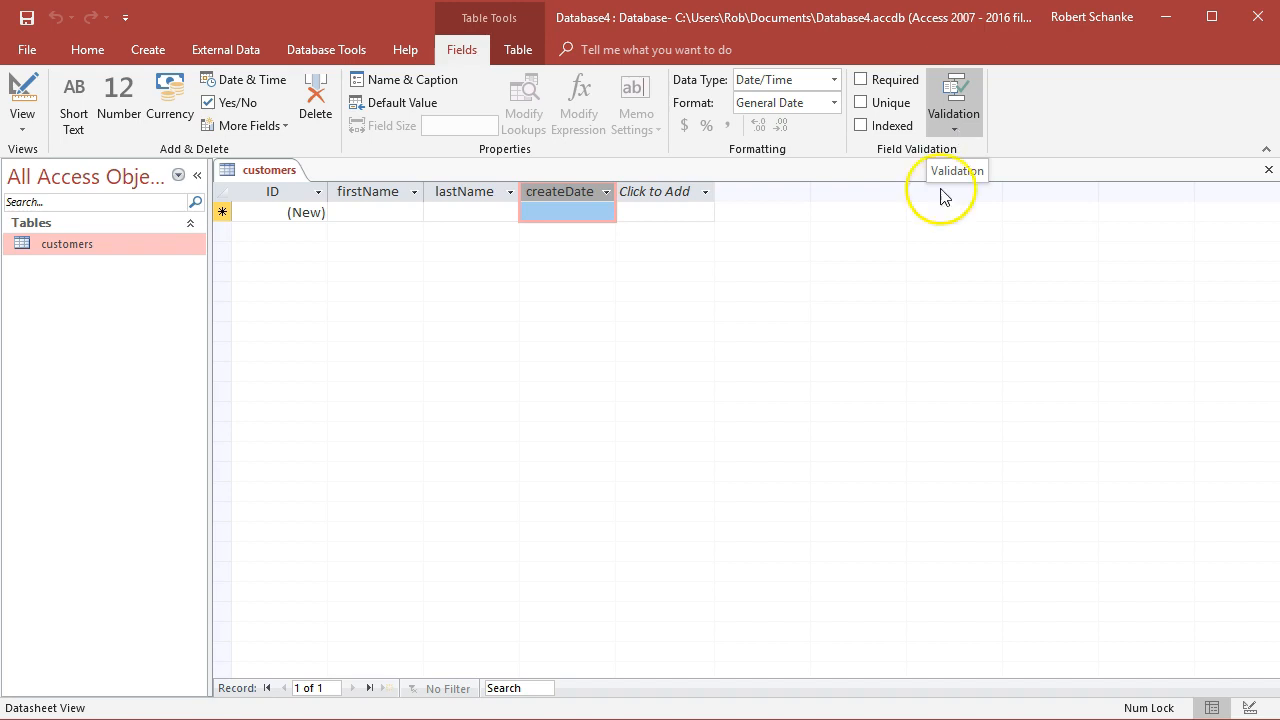
click(959, 132)
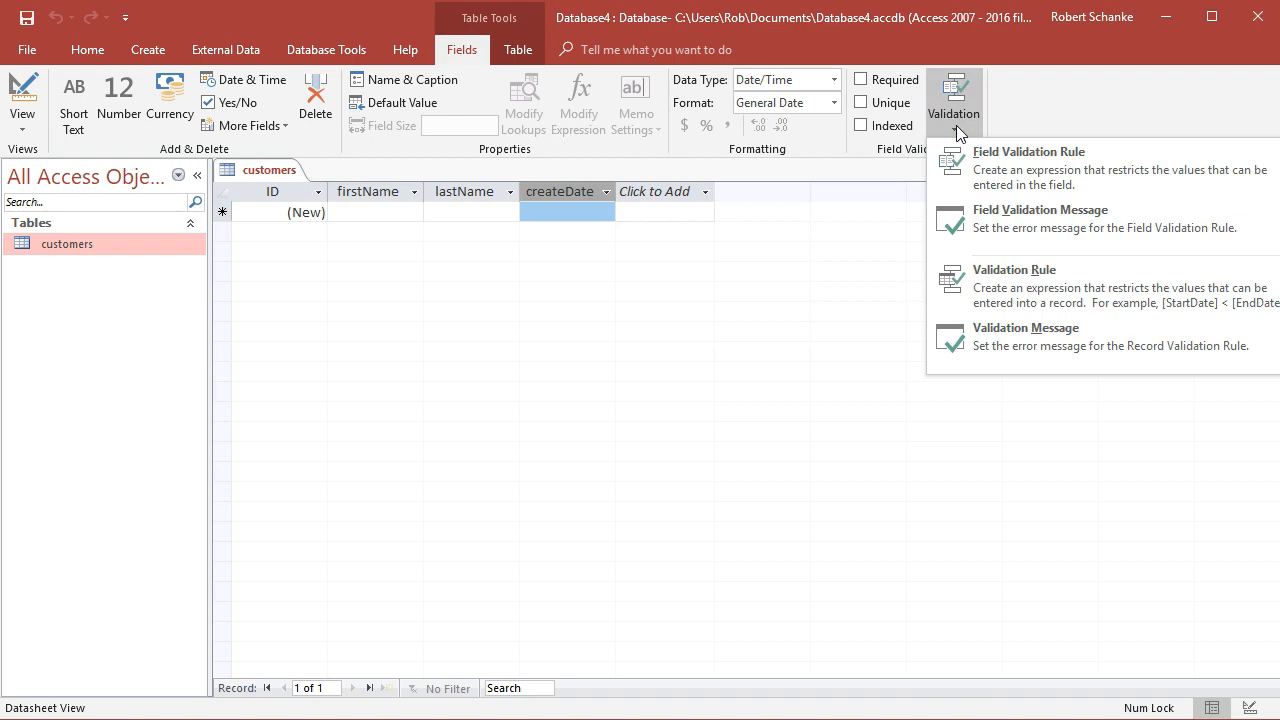
click(1063, 172)
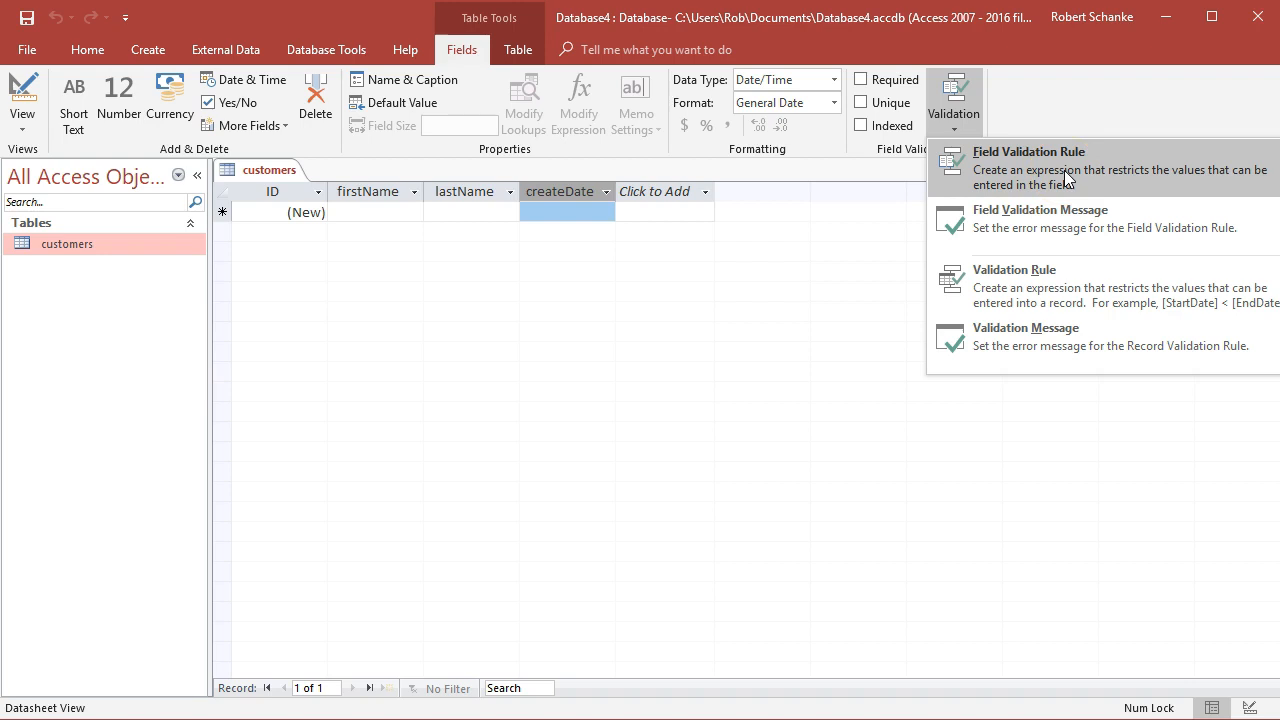
click(1064, 170)
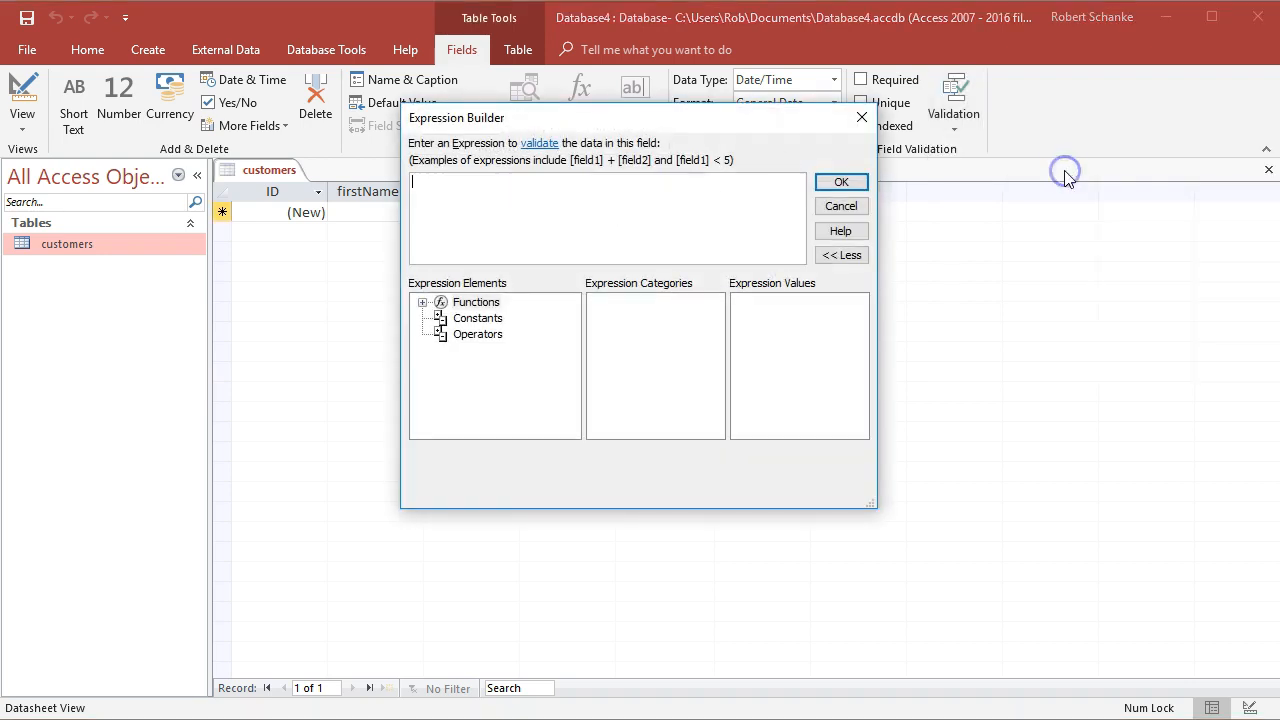
drag(730, 128, 929, 256)
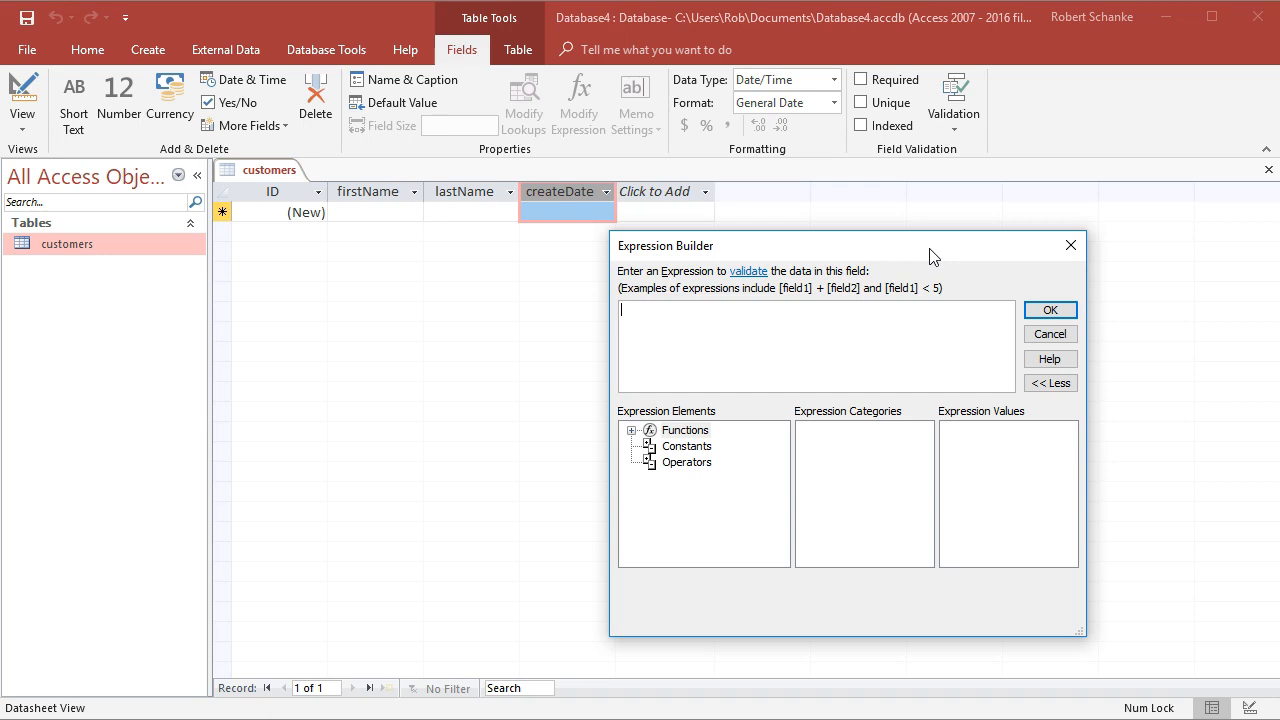
Insert the Year function from the Date/Time built-in functions and compare it with > 2017
click(631, 431)
click(723, 448)
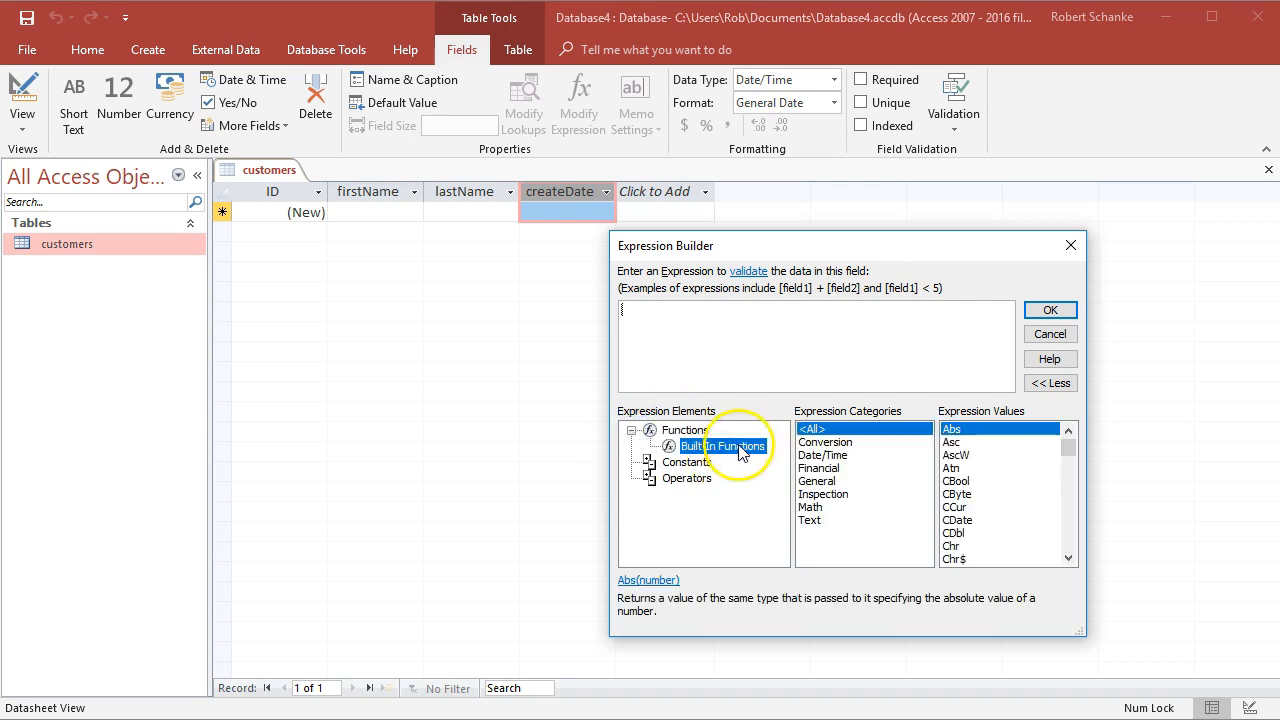
click(826, 457)
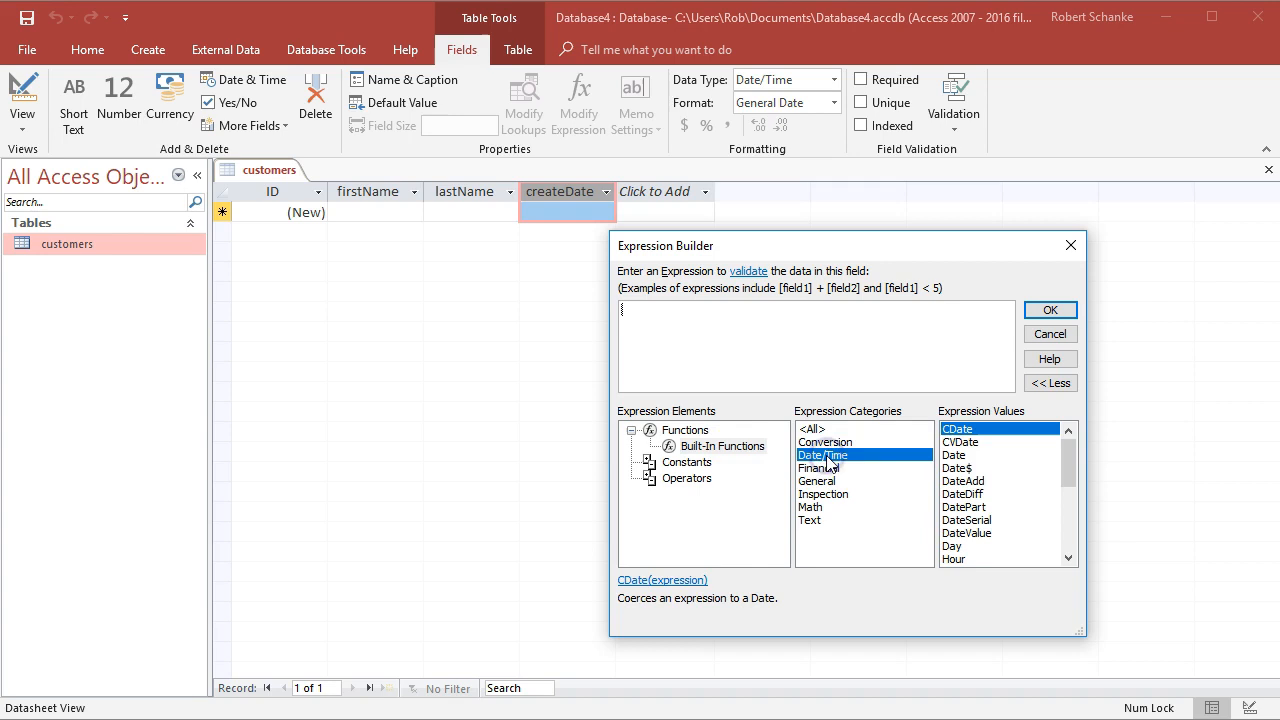
drag(1076, 458, 1083, 531)
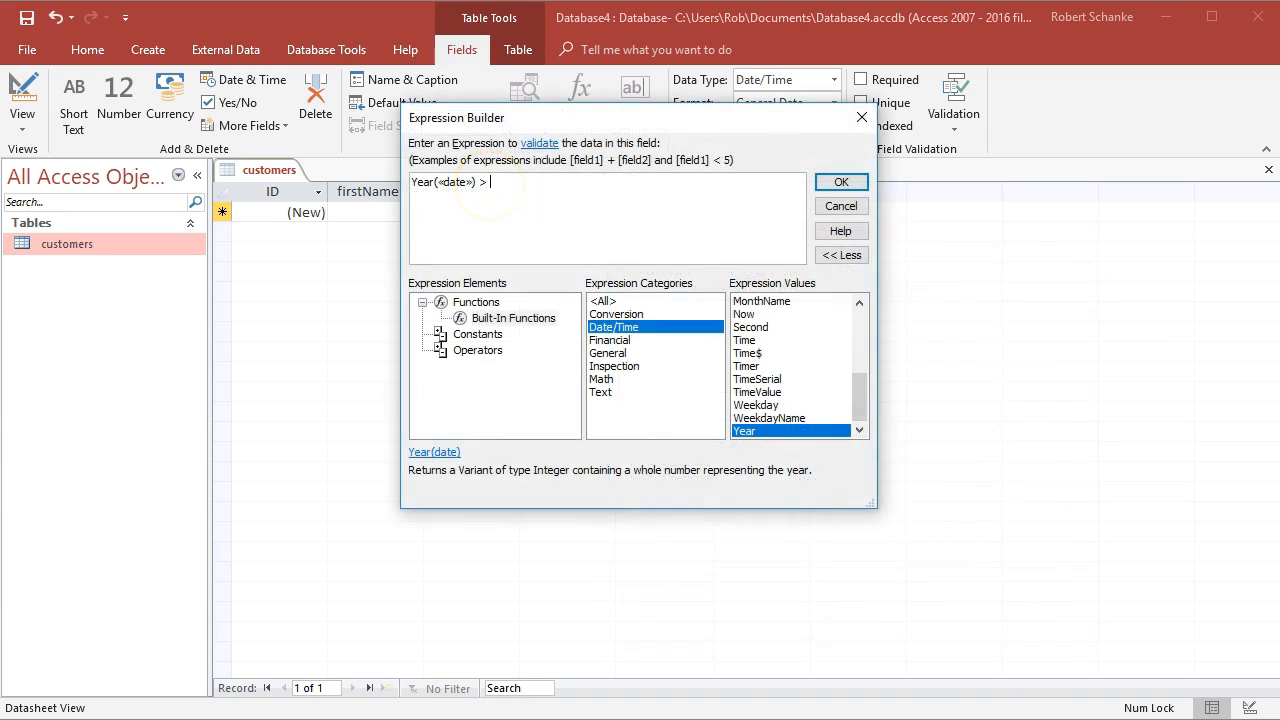
text(2017)
Replace the Year function's date placeholder with [createDate] and confirm the validation rule Year([createDate]) > 2017
click(453, 185)
key(Delete)
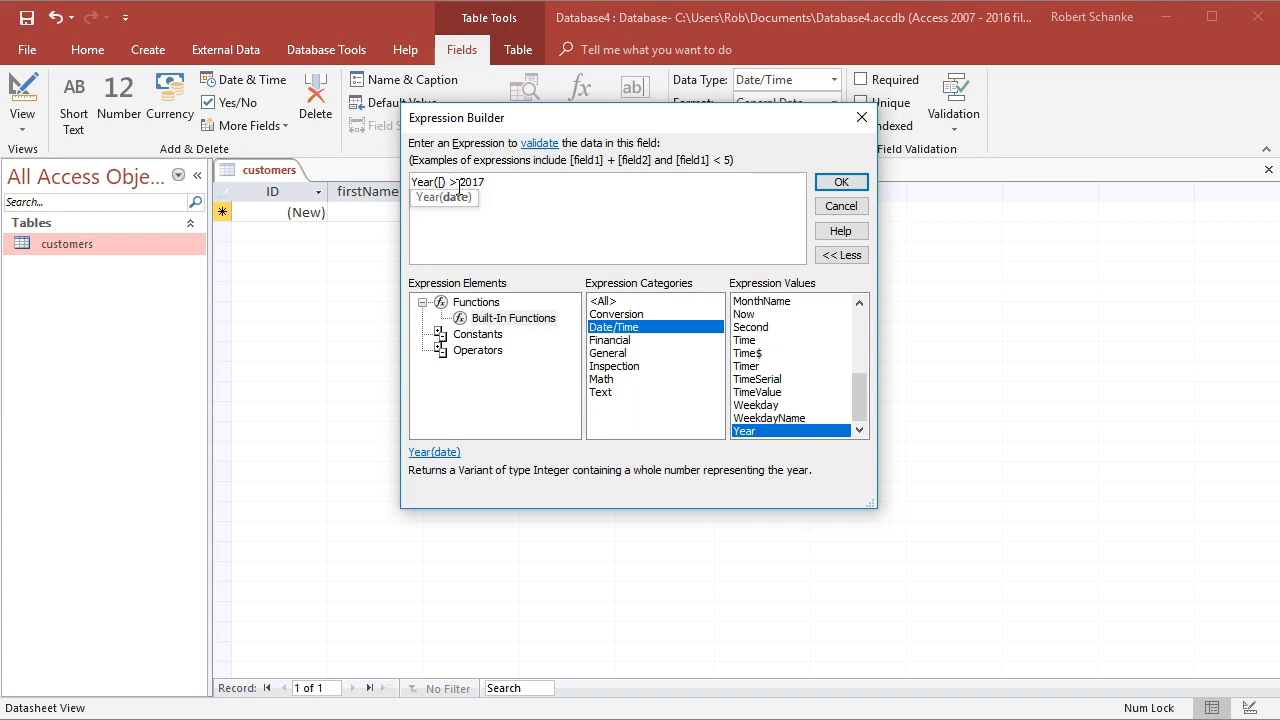
text([createDate])
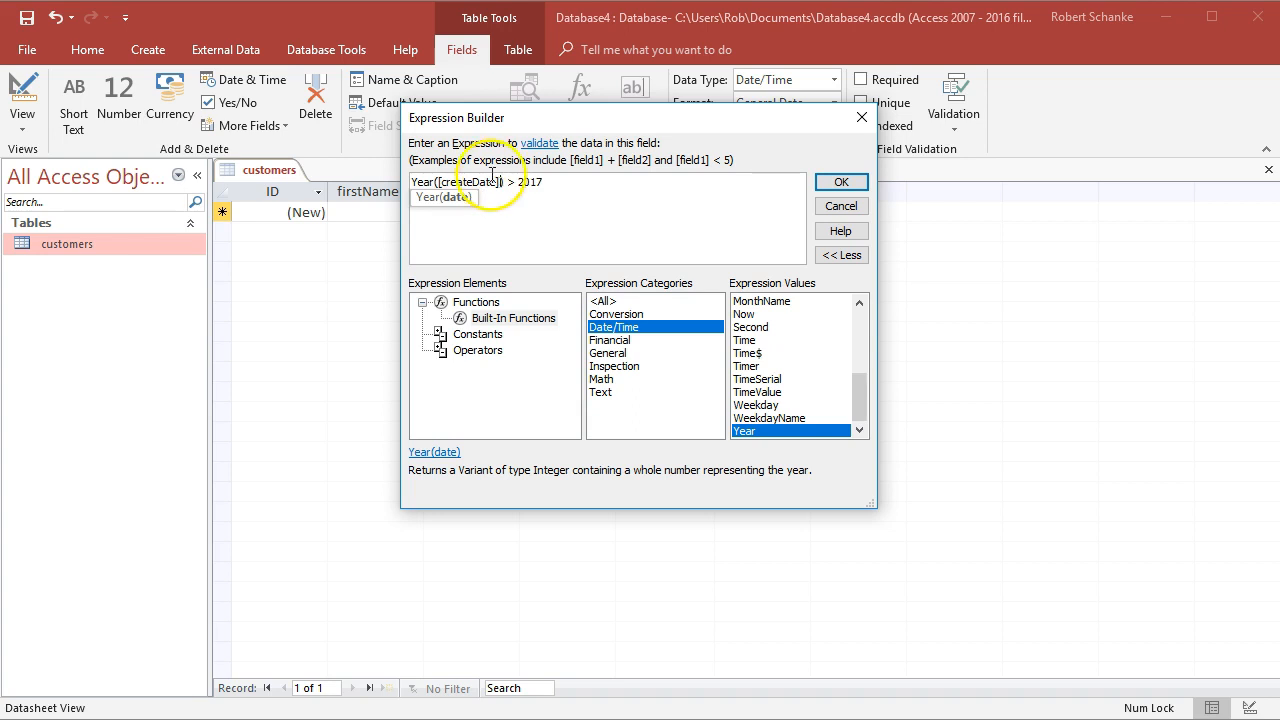
click(568, 186)
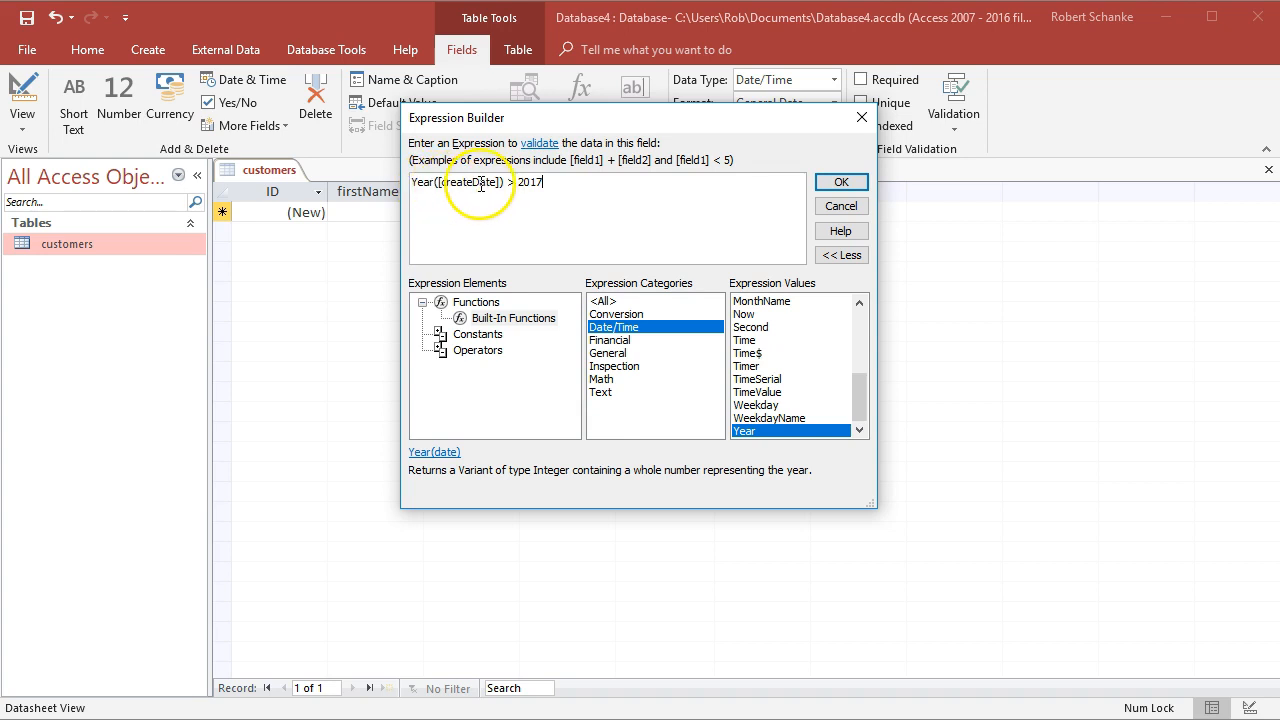
click(843, 183)
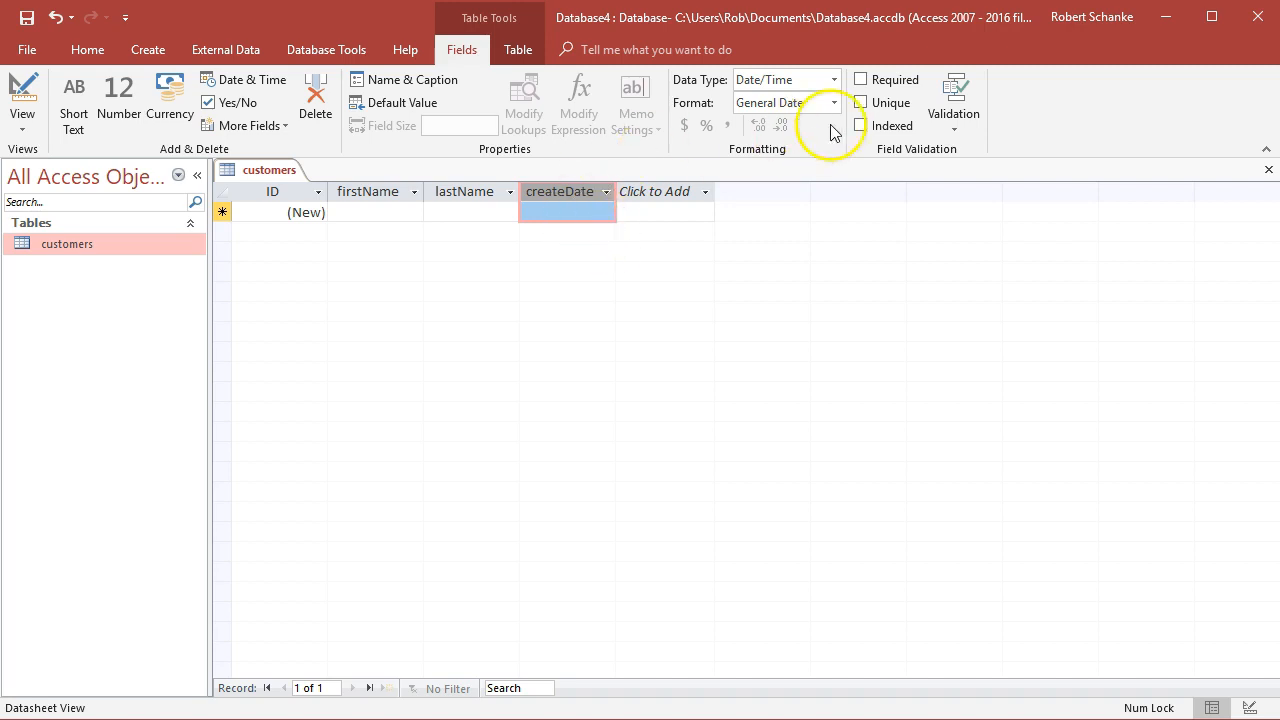
Set the createDate field validation message to "You must put in a date greater than 2017"
click(958, 130)
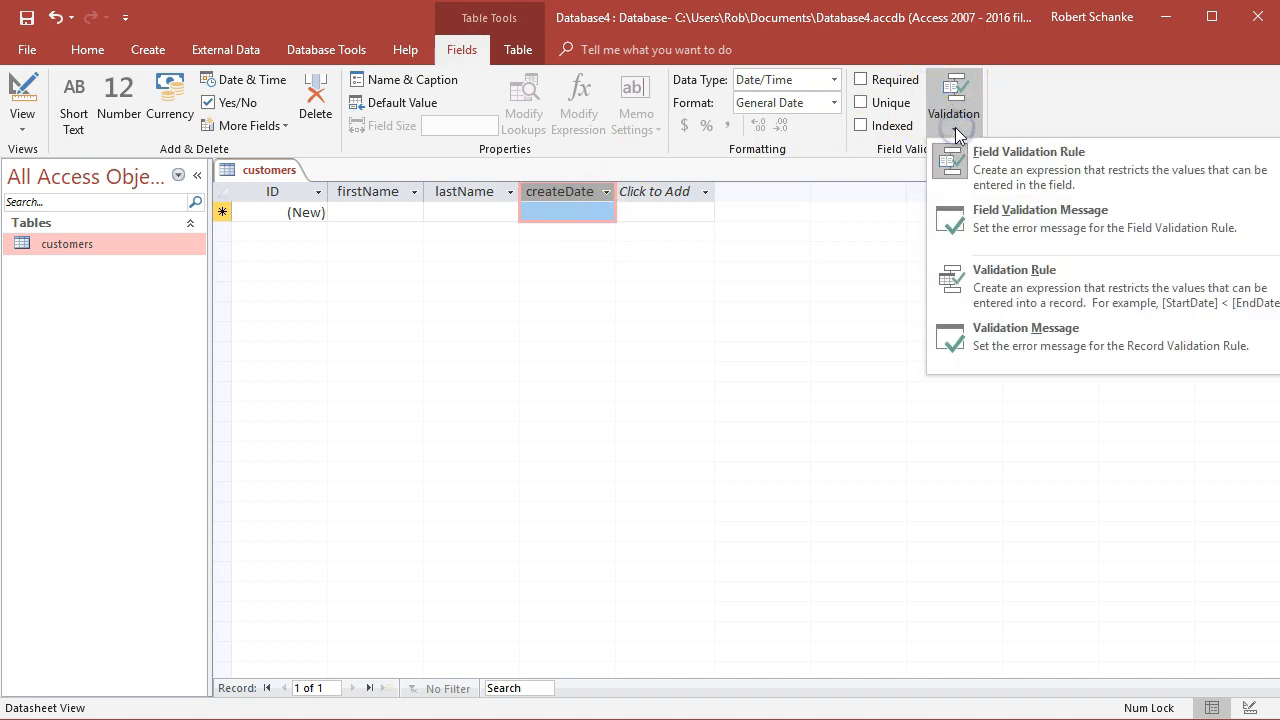
click(1081, 224)
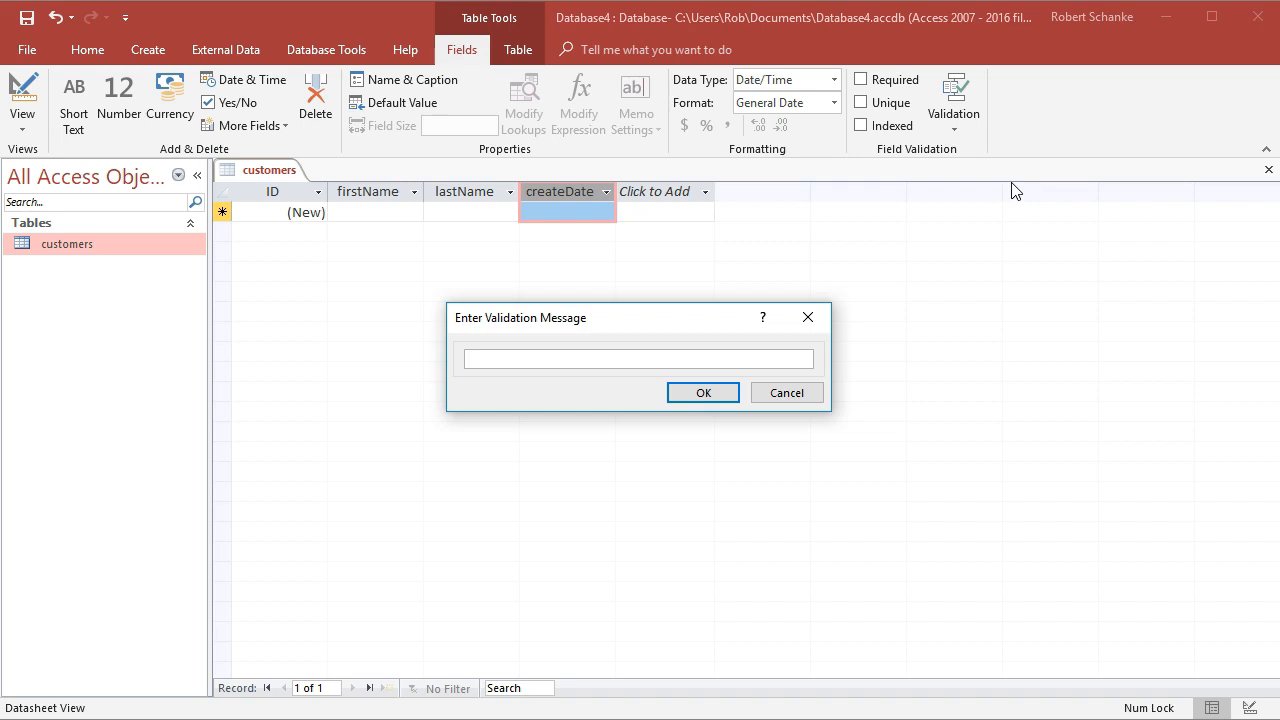
text(You must put in a date greater than )
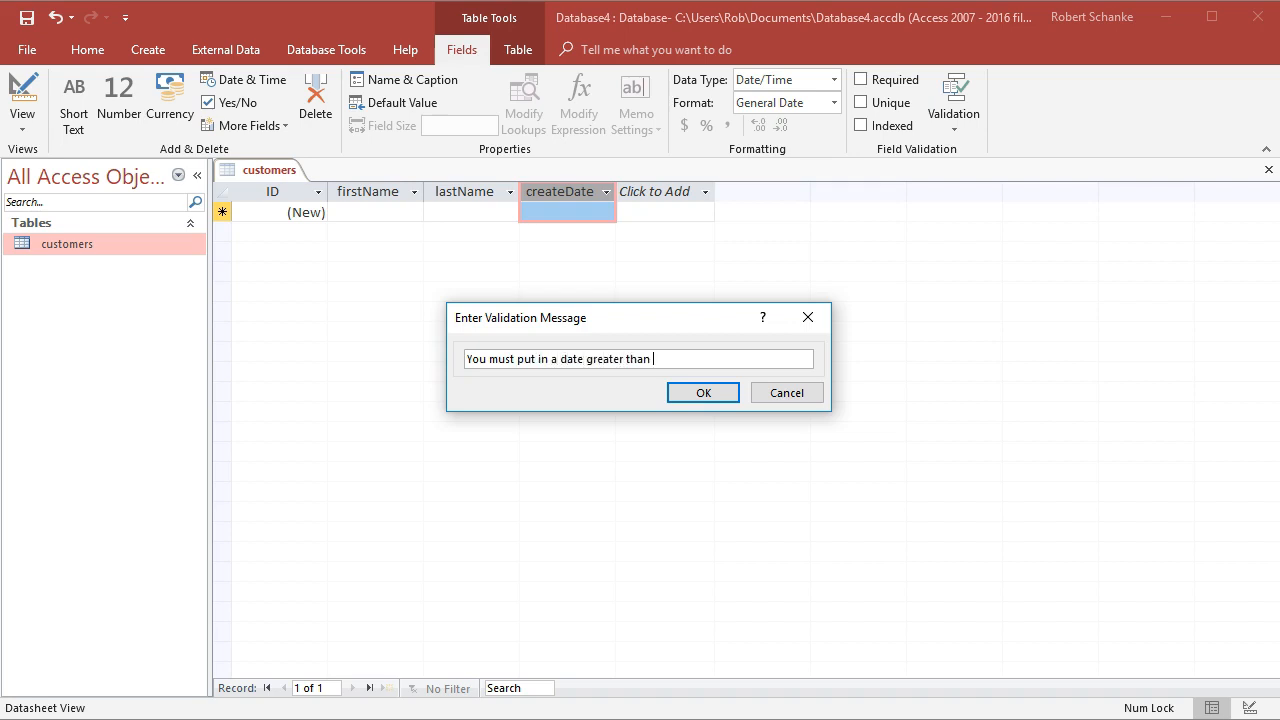
text(2017.)
key(Return)
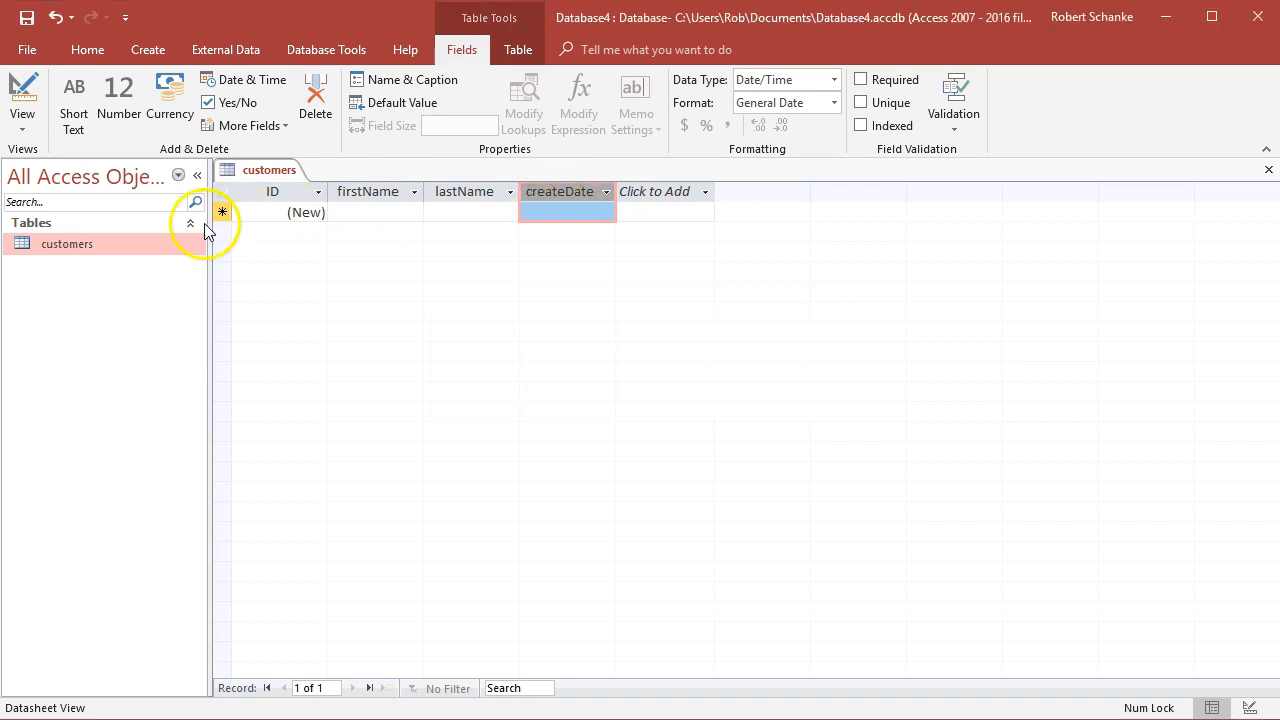
Test the rule by entering 1/1/2016 as the createDate of a new record
click(568, 211)
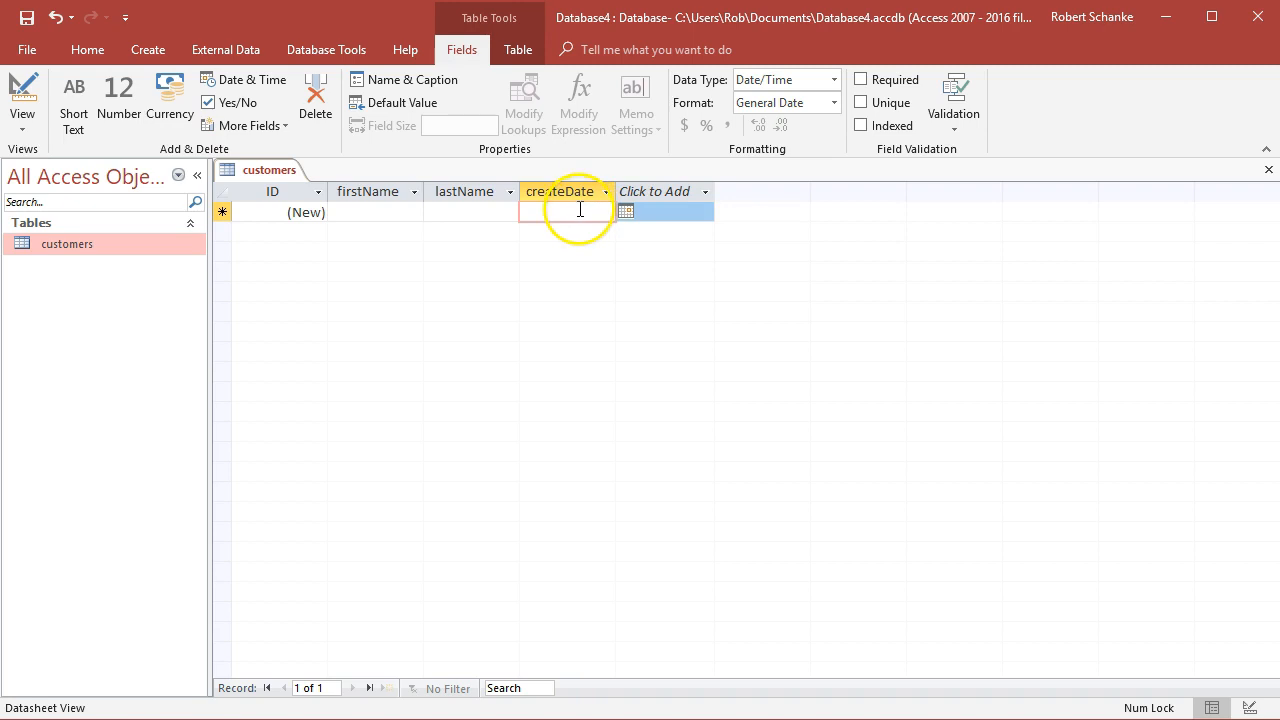
text(1)
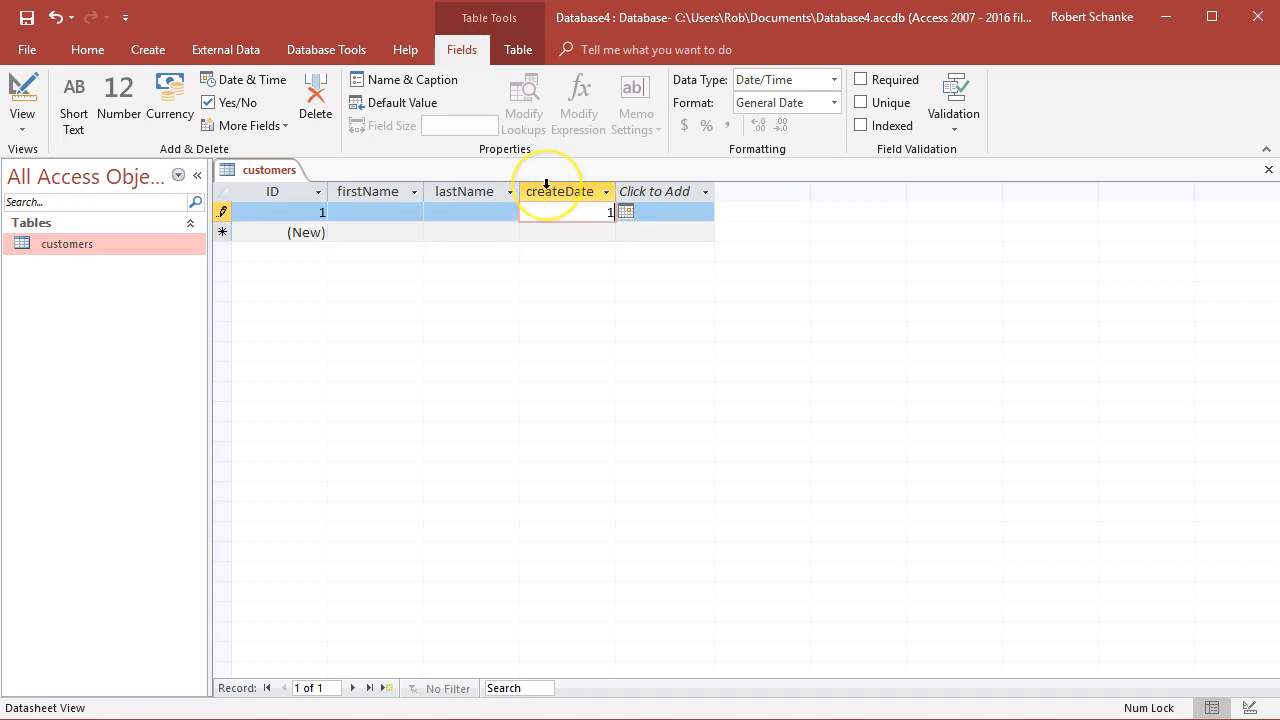
text(/1/2016)
key(Tab)
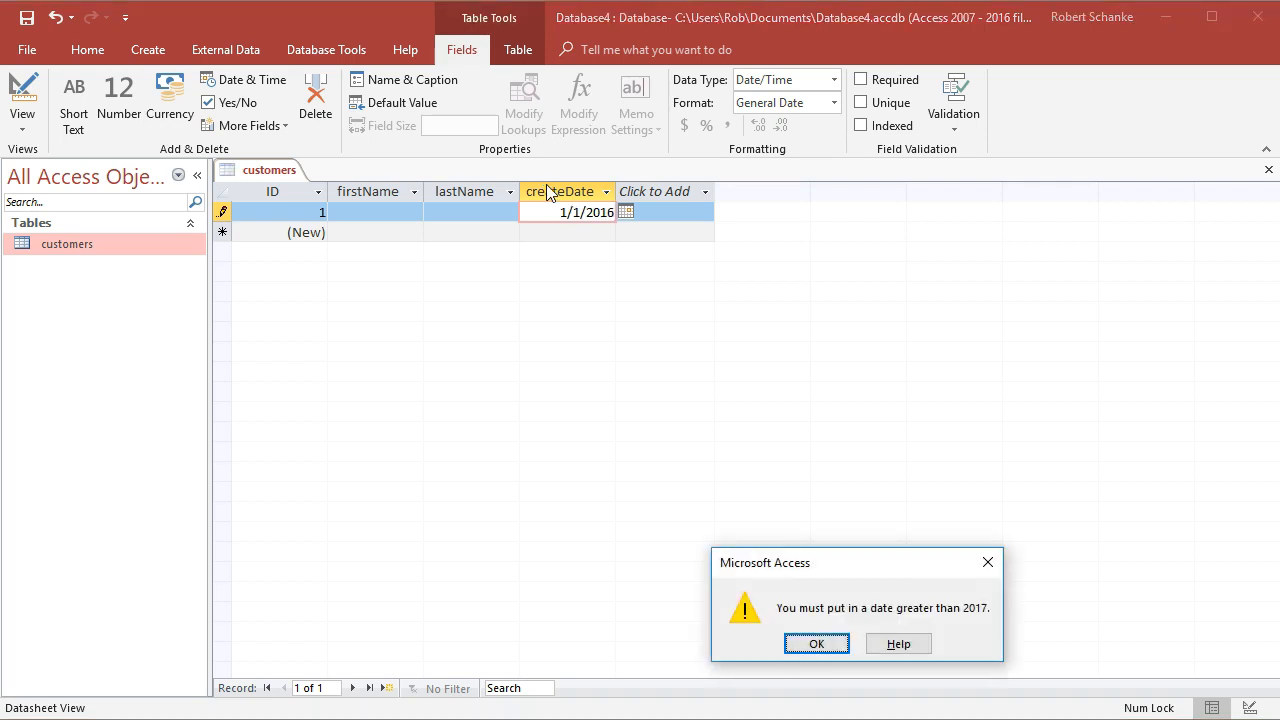
Dismiss the validation alert and change the test date's year to 2017
click(818, 644)
key(BackSpace)
text(7)
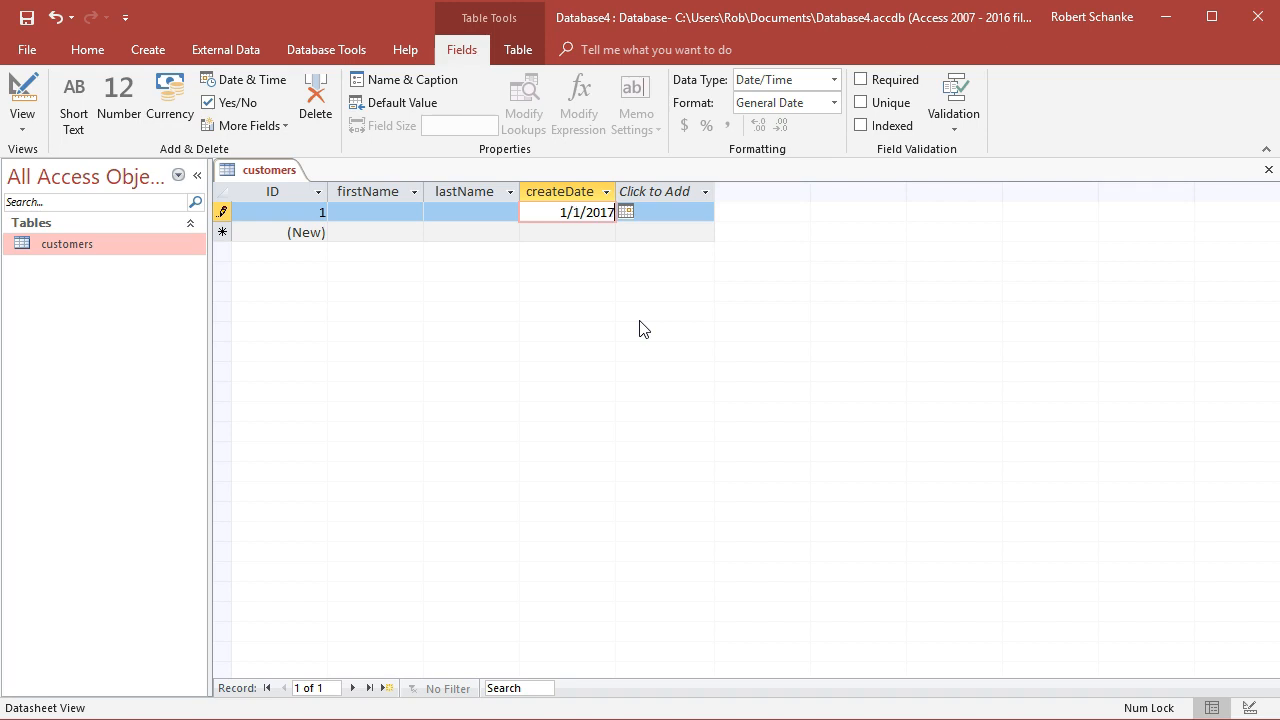
key(Return)
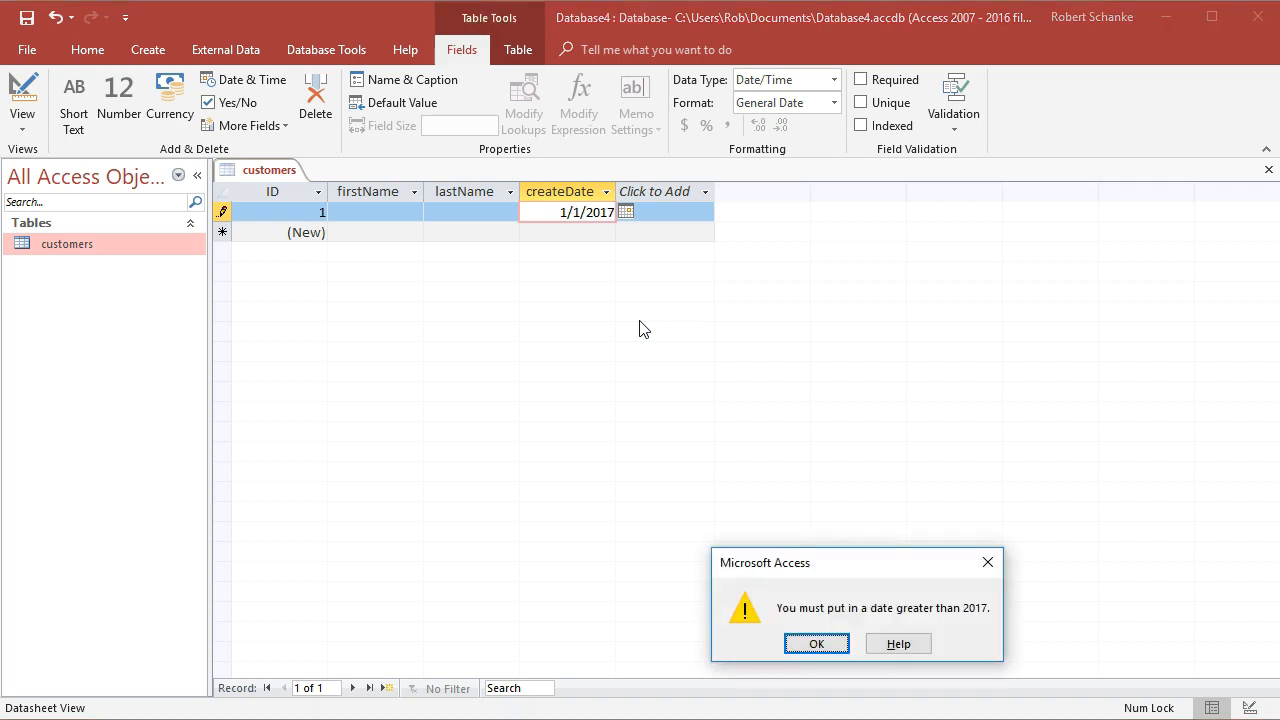
Dismiss the validation alert and change the test date's year to 2018
click(829, 643)
key(BackSpace)
text(8)
key(Return)
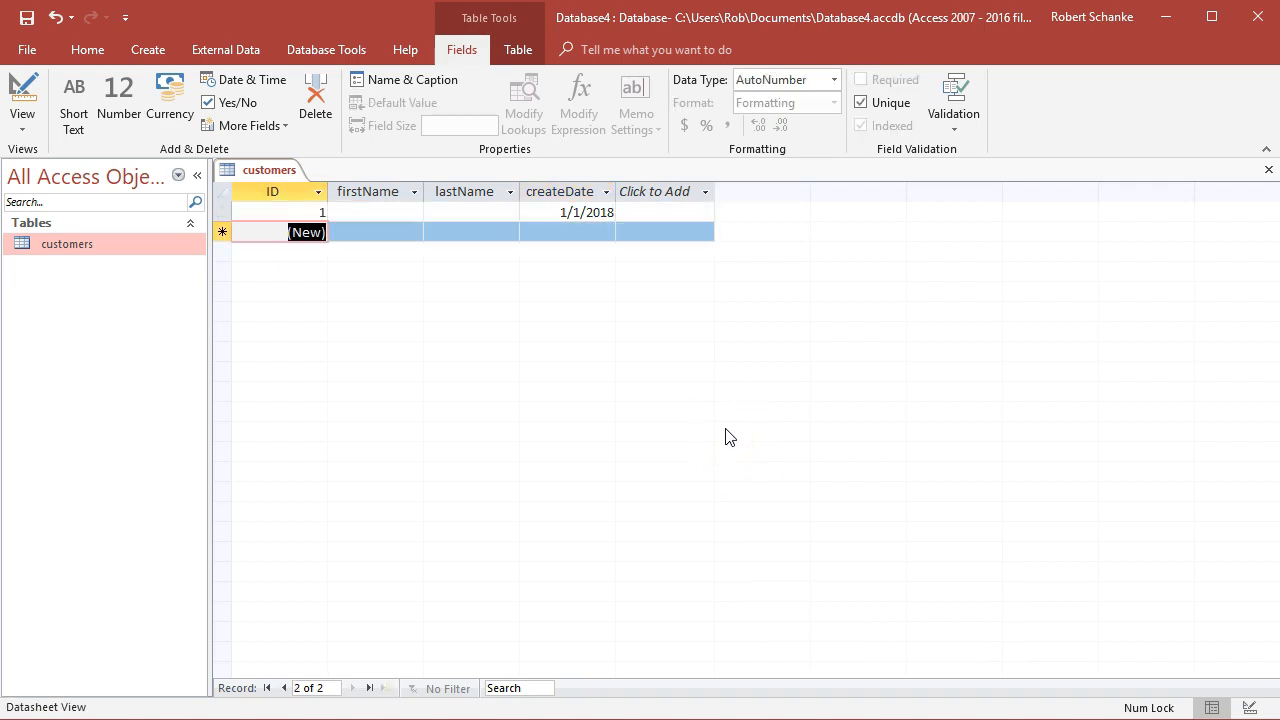
Delete the test record from the customers table
click(533, 343)
right_click(222, 211)
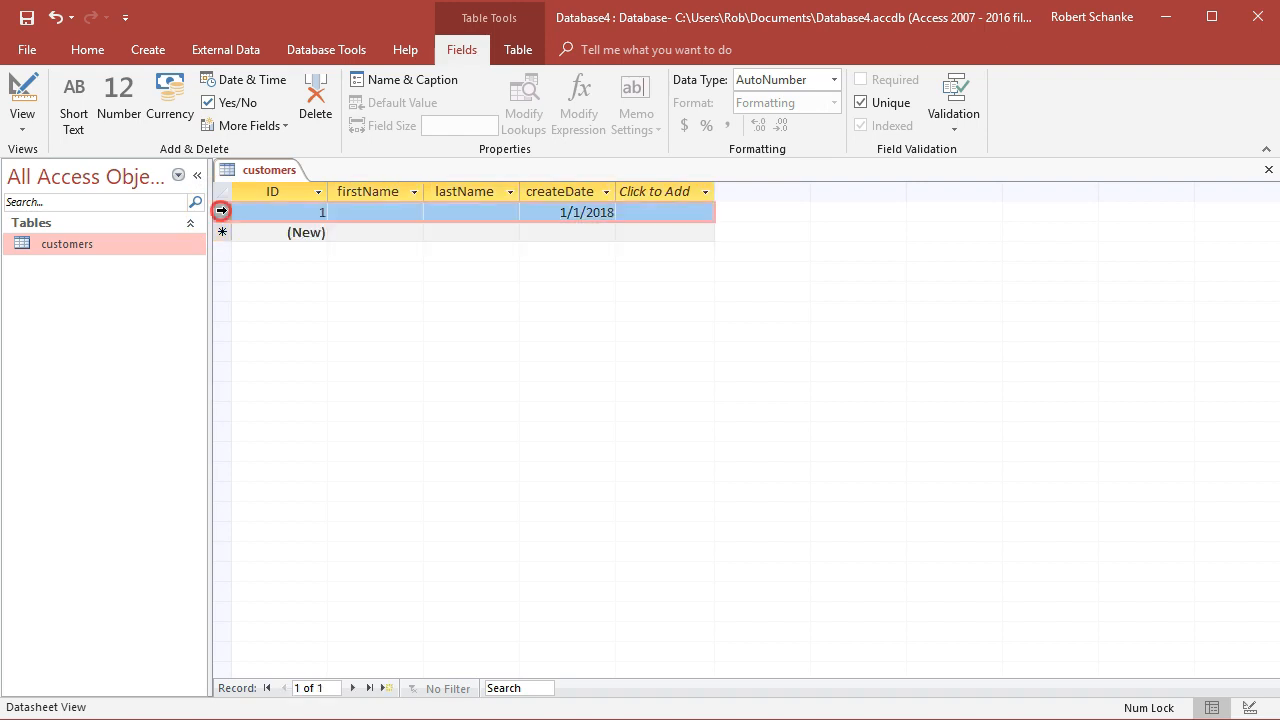
click(285, 247)
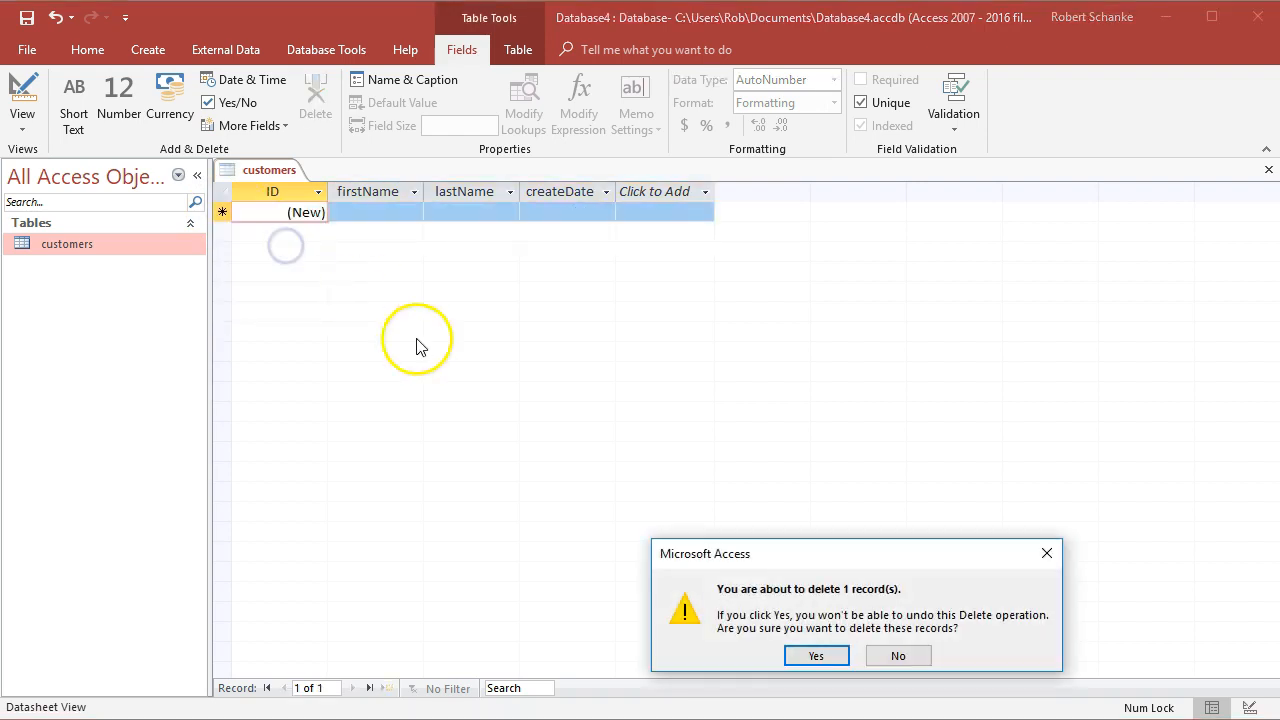
click(815, 654)
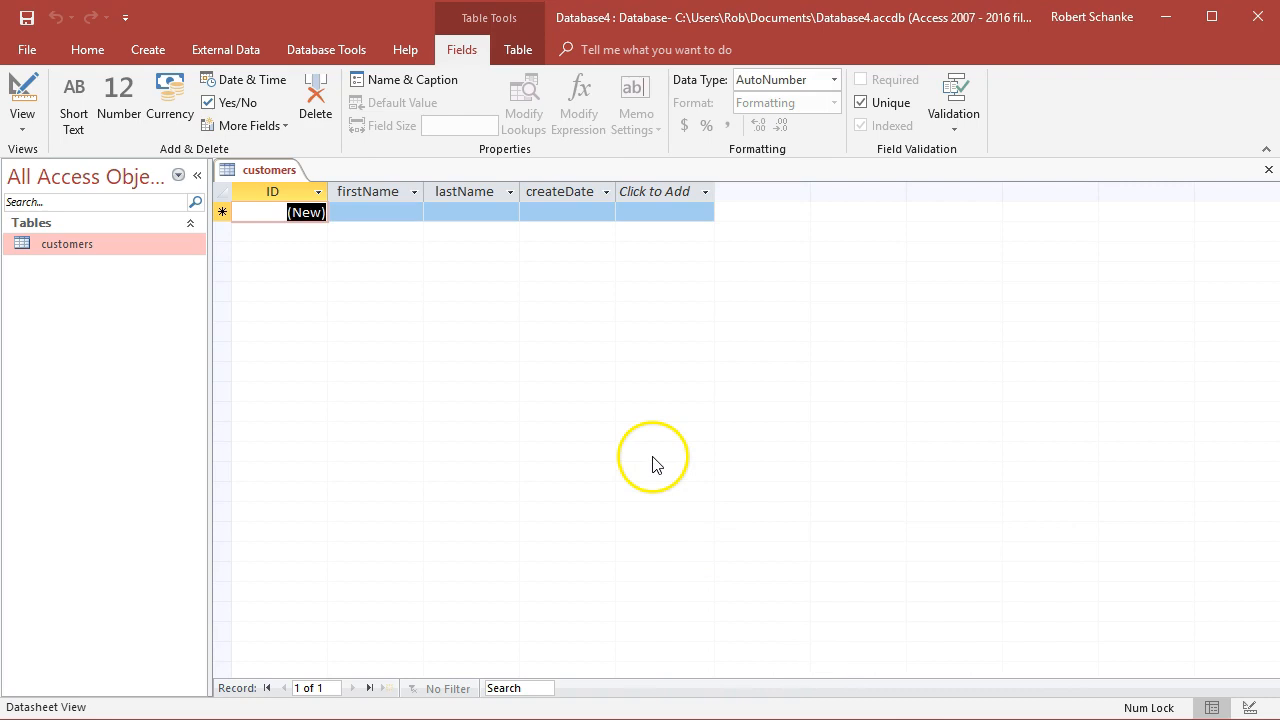
Examine the field and record validation options available for the createDate field
click(557, 206)
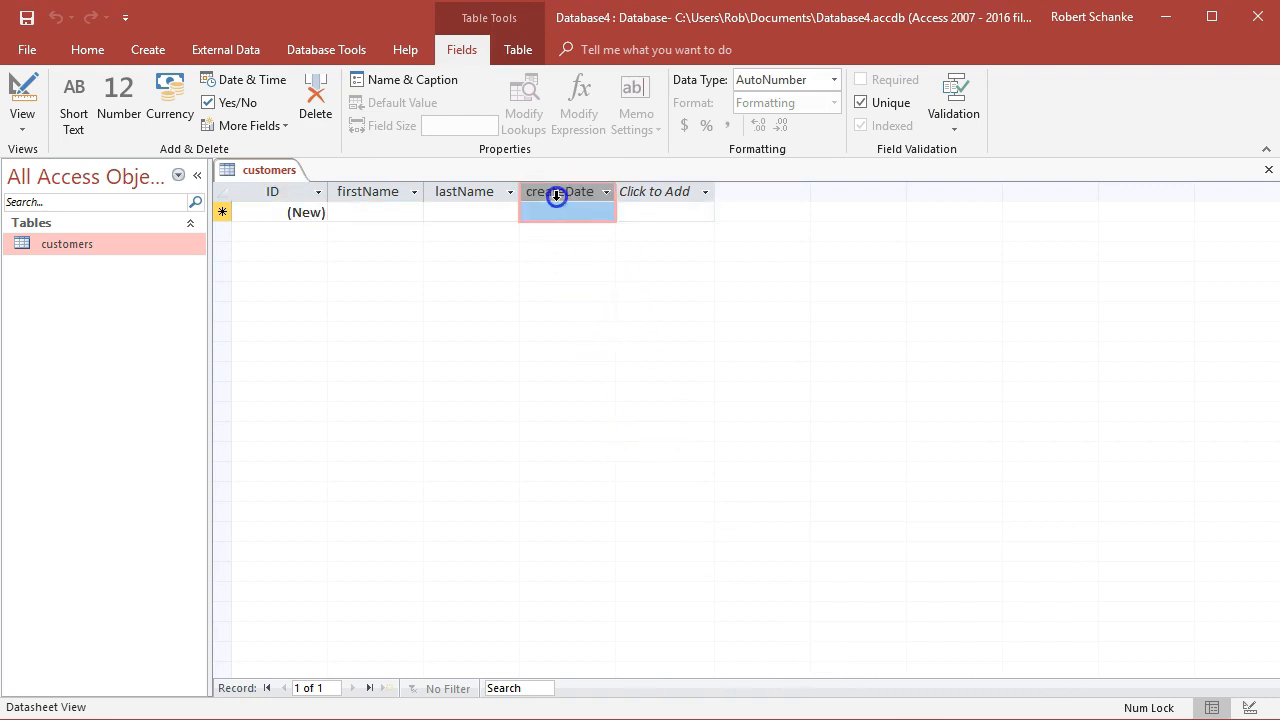
click(955, 128)
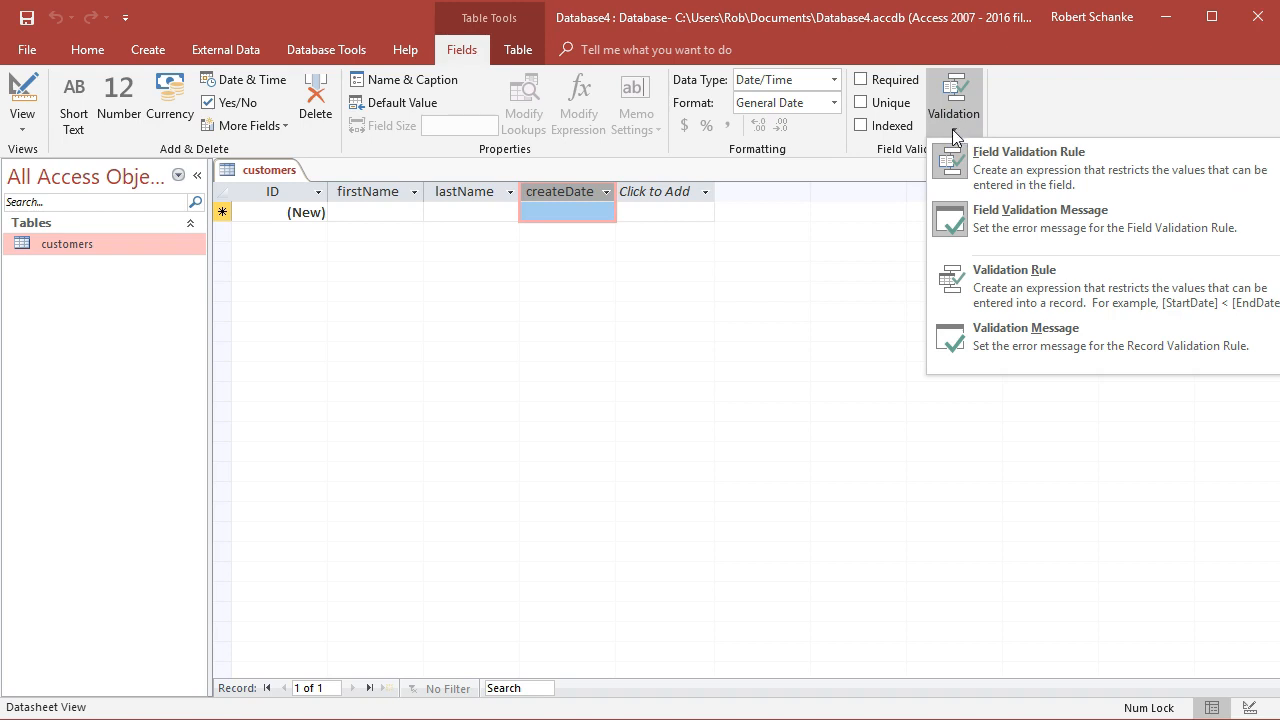
click(1068, 300)
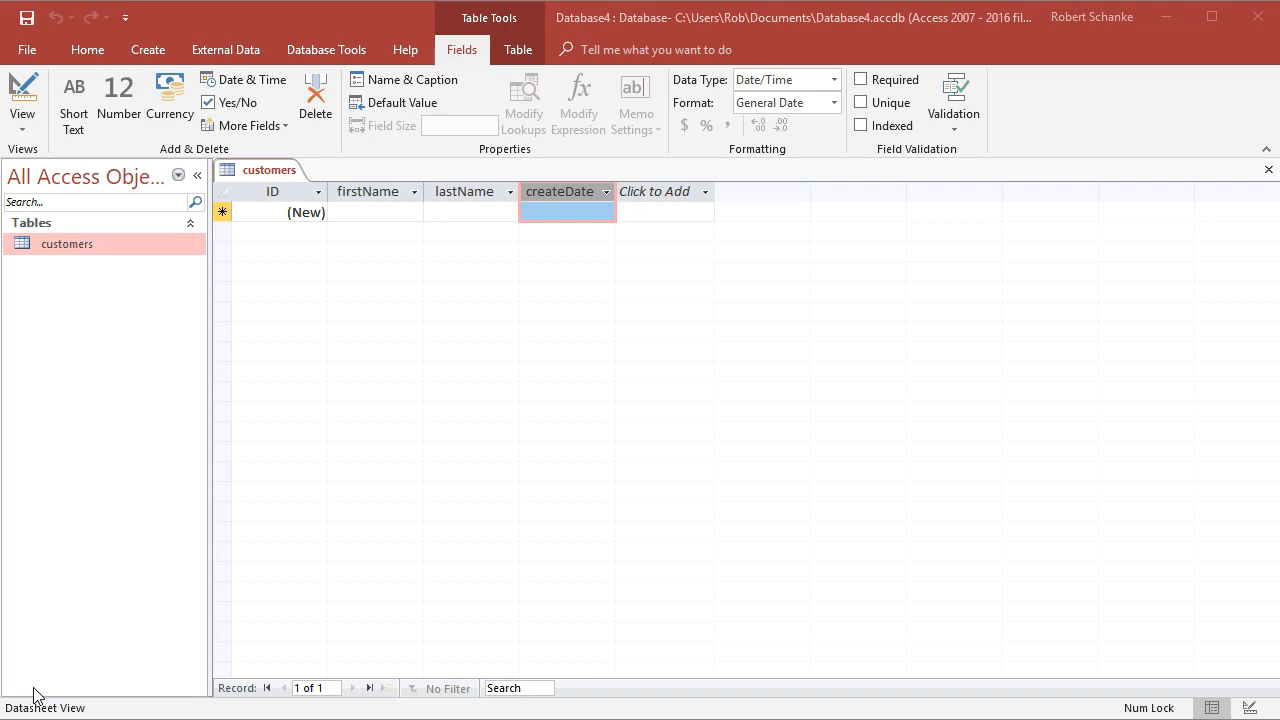
click(48, 690)
click(958, 115)
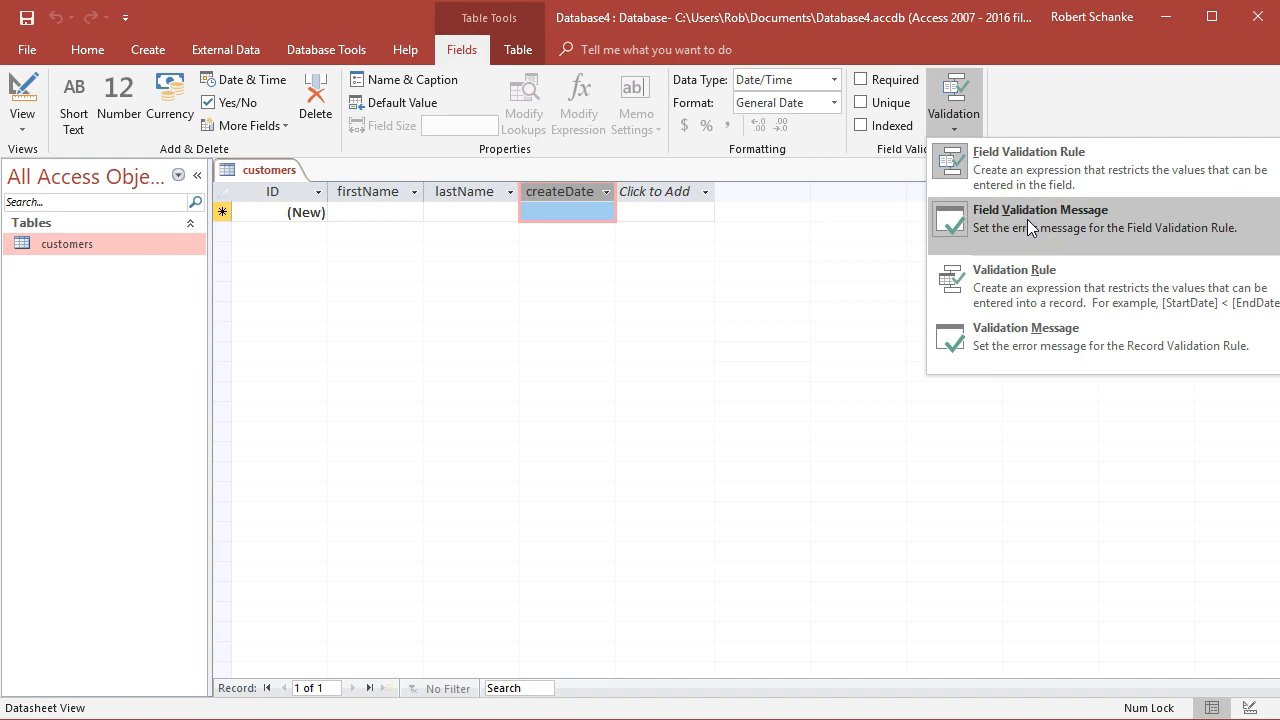
Mark the firstName, lastName and createDate fields as required
click(737, 339)
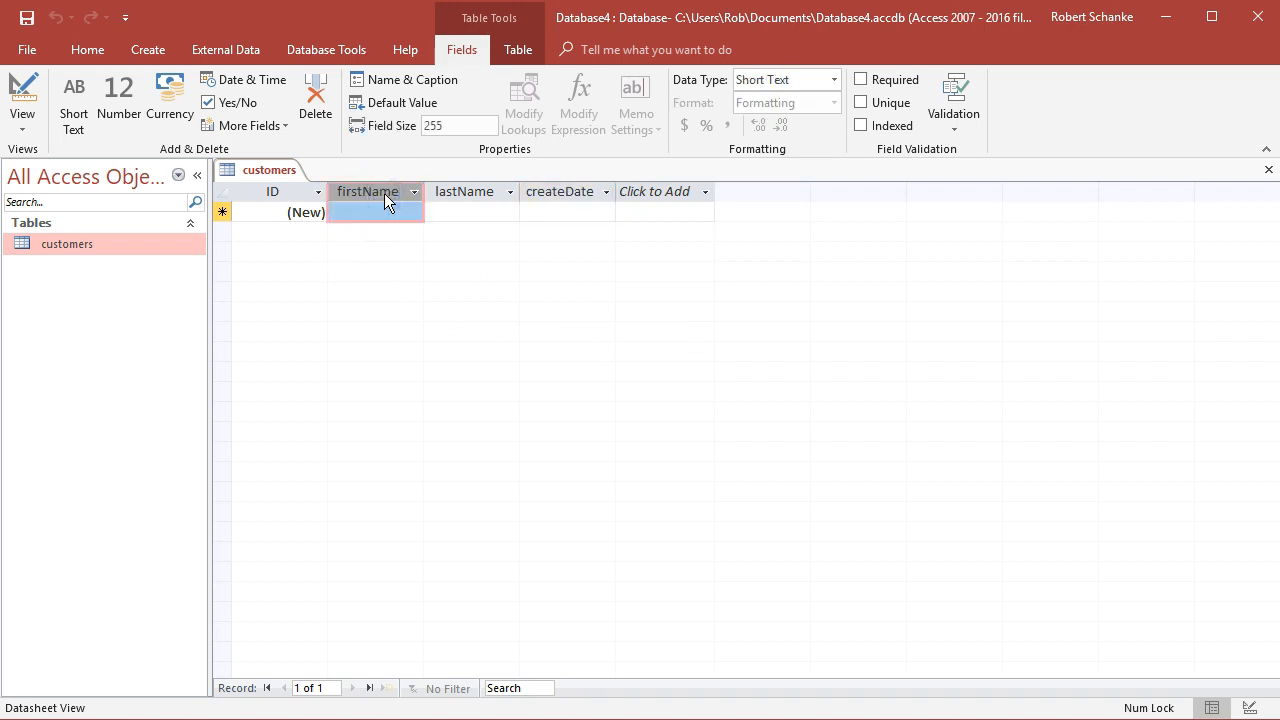
click(862, 79)
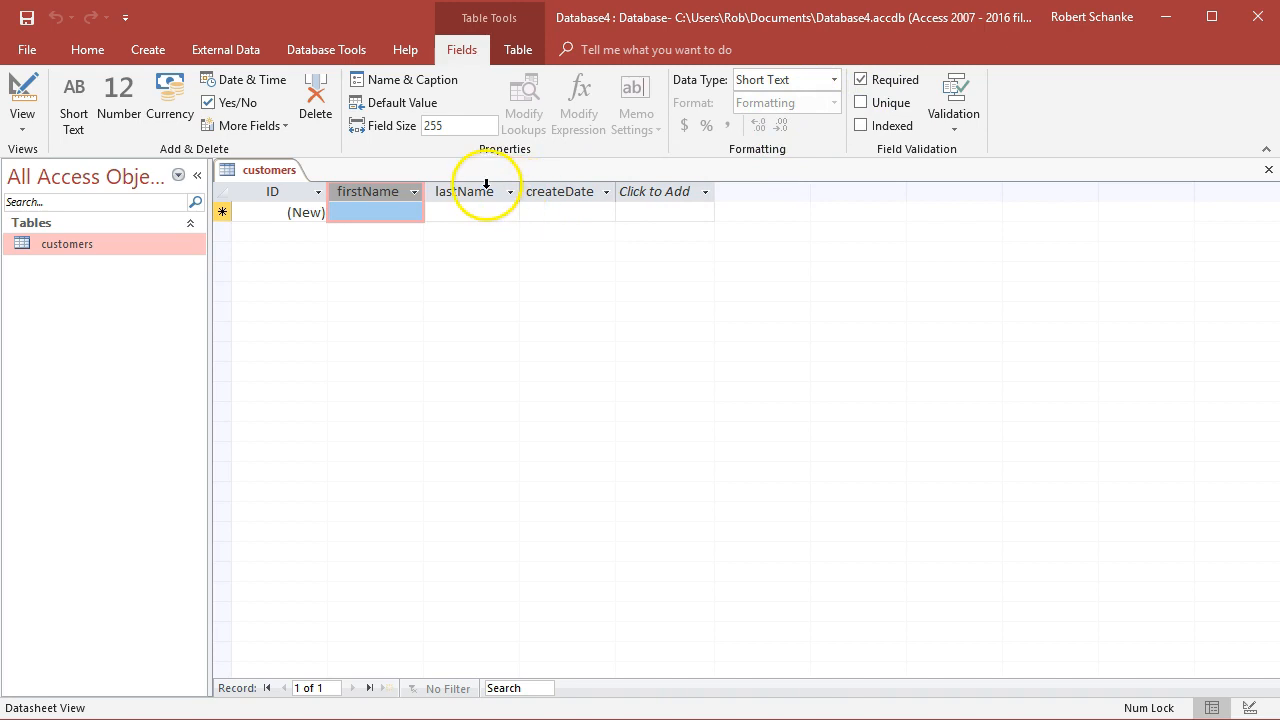
click(478, 191)
click(861, 80)
click(573, 190)
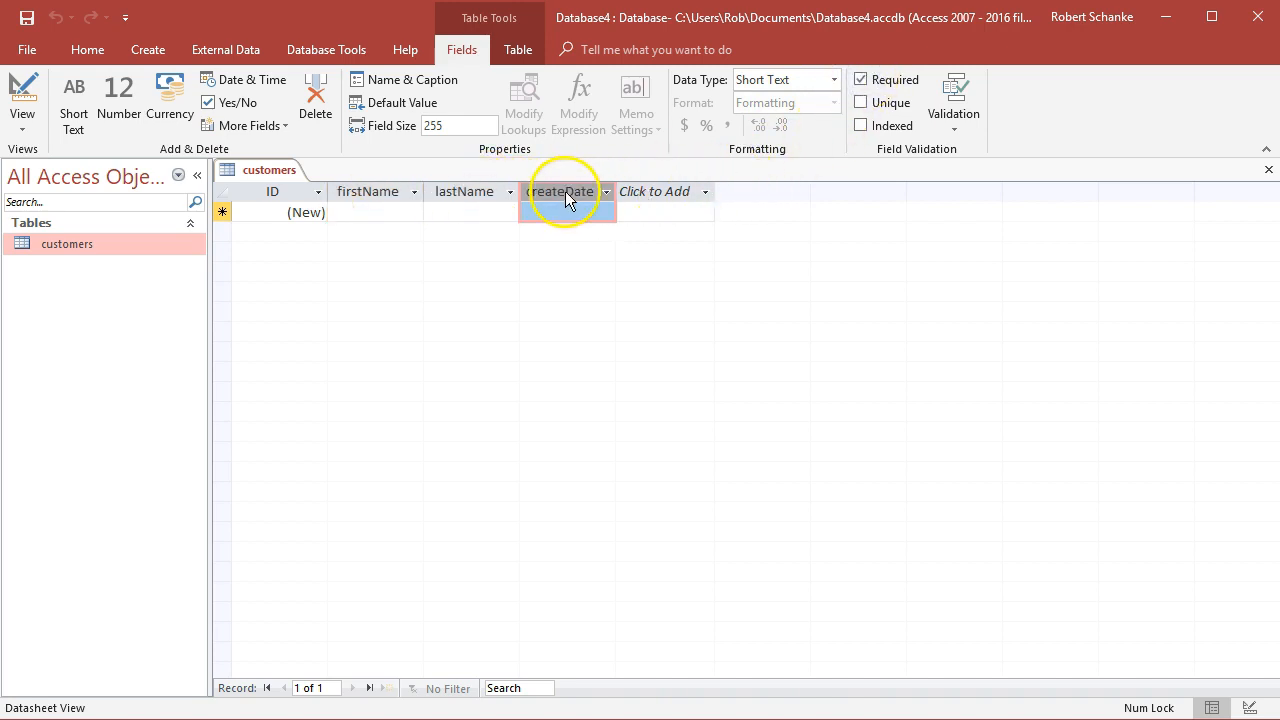
click(861, 80)
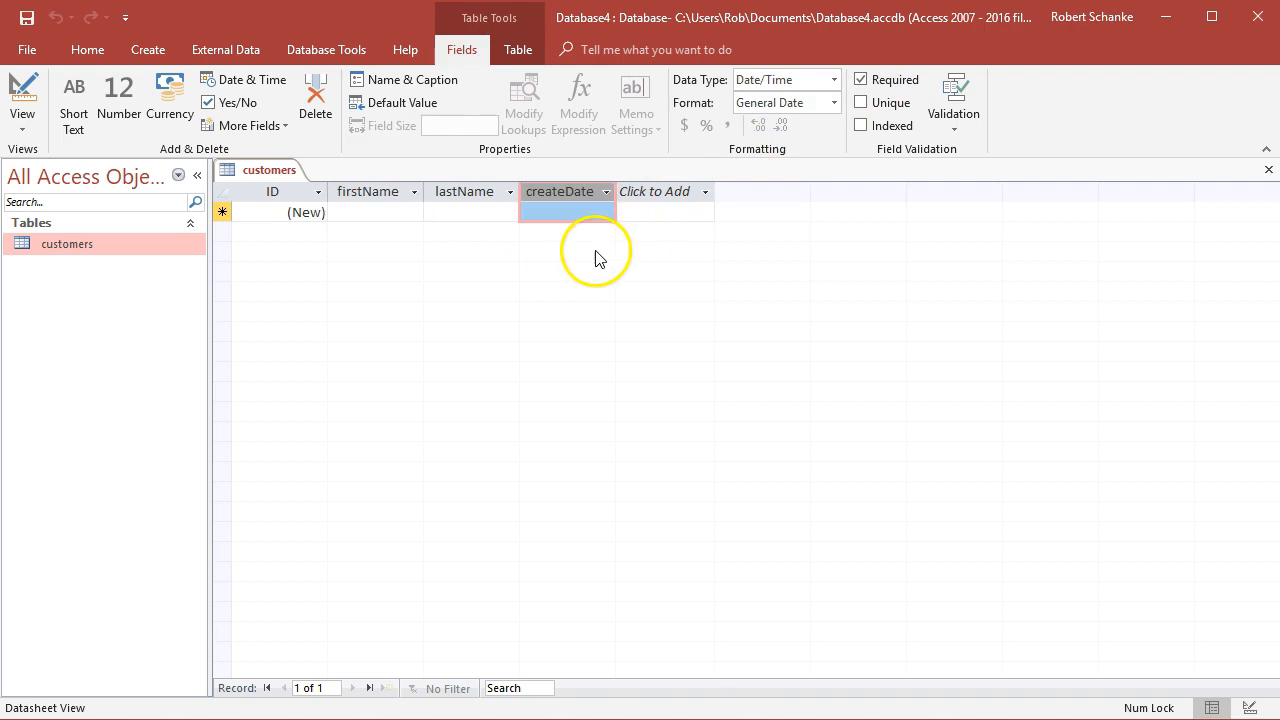
Switch the customers table to Design View
click(22, 121)
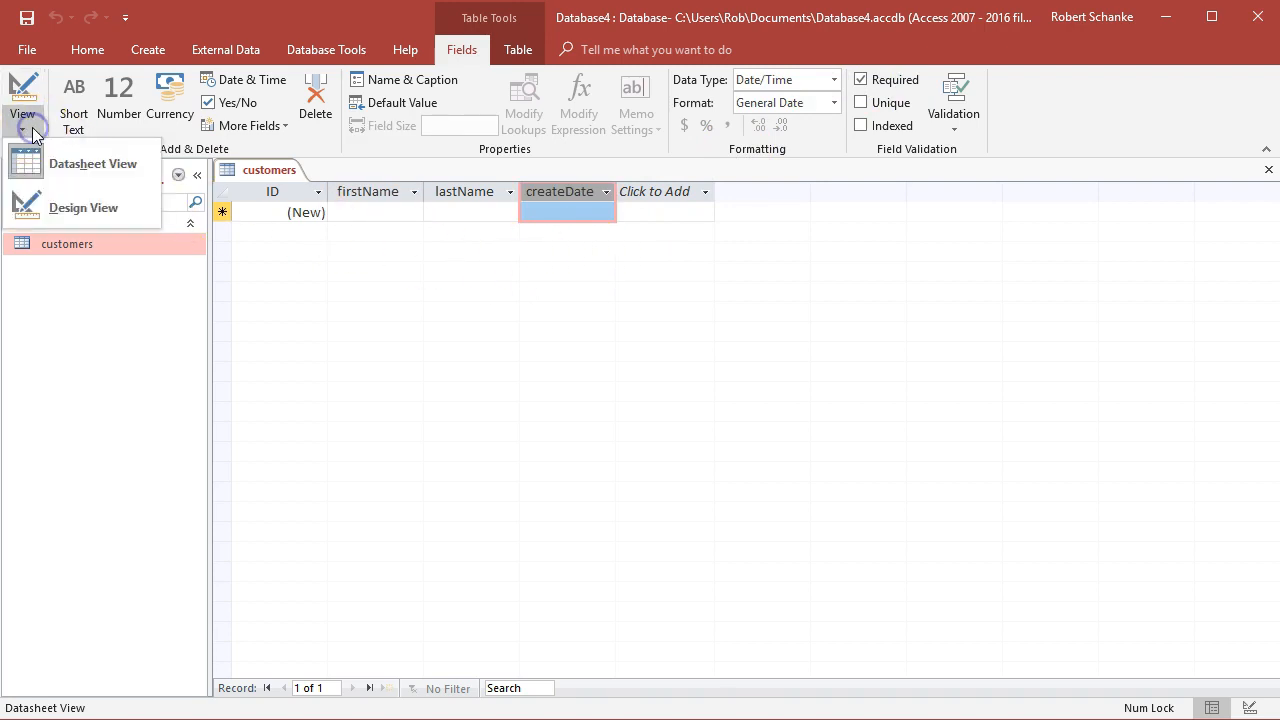
click(65, 209)
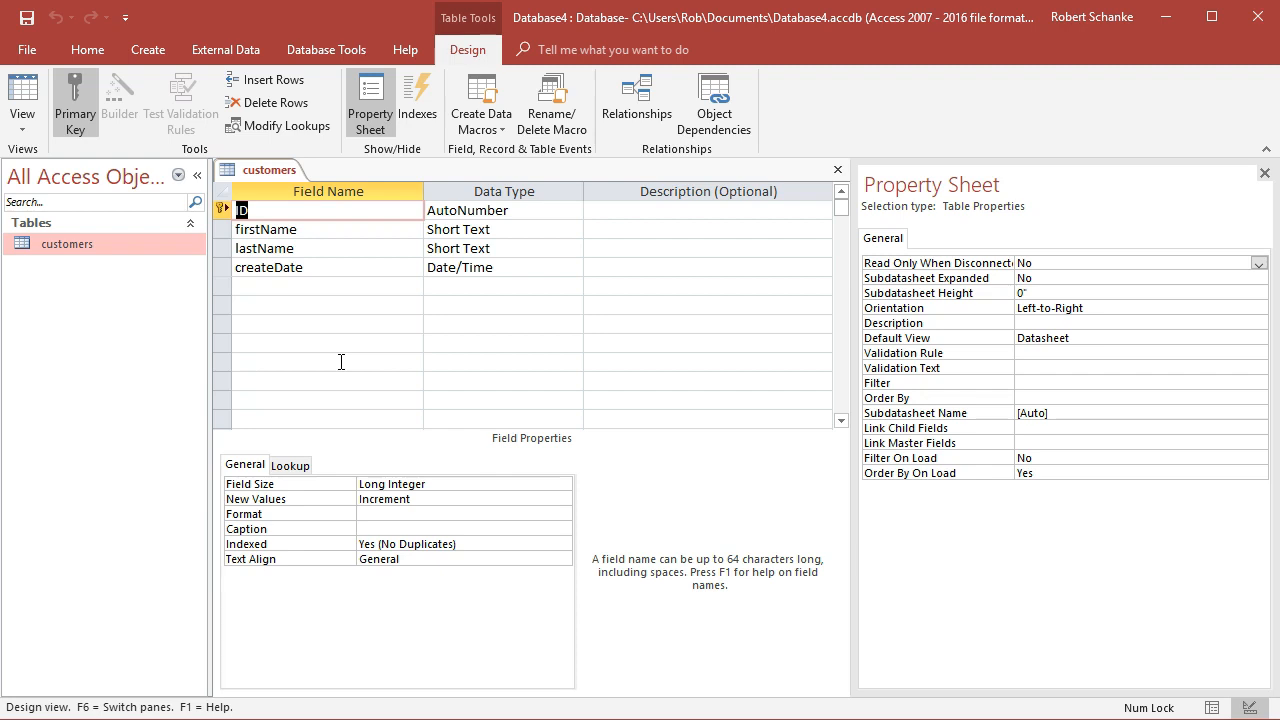
click(72, 124)
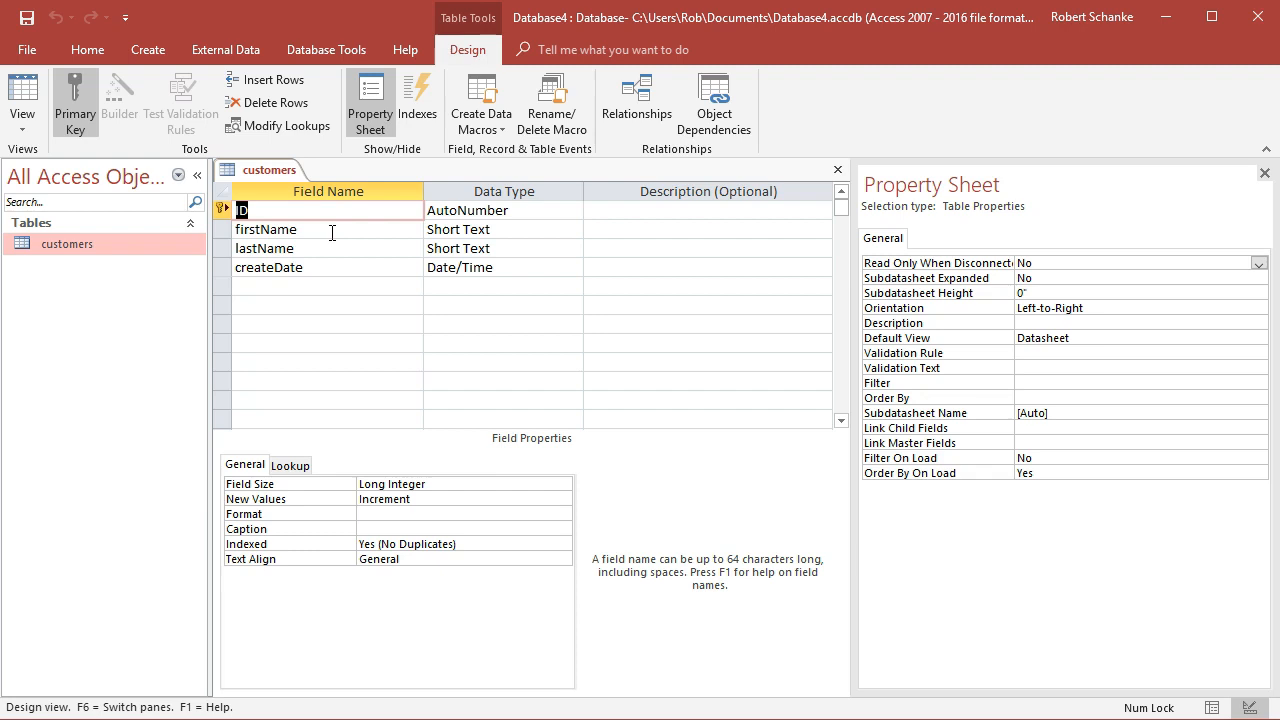
Examine the ID field's data type and its field size, new values and format properties
click(511, 211)
click(510, 213)
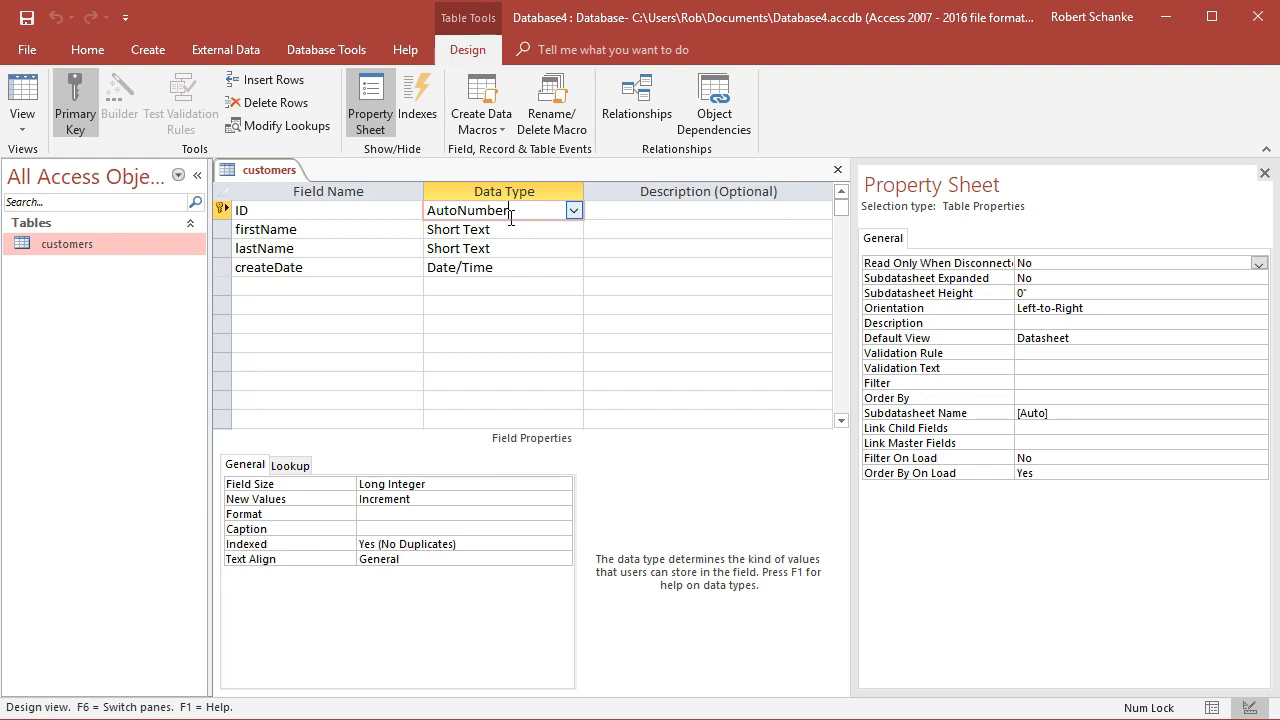
key(F6)
click(382, 485)
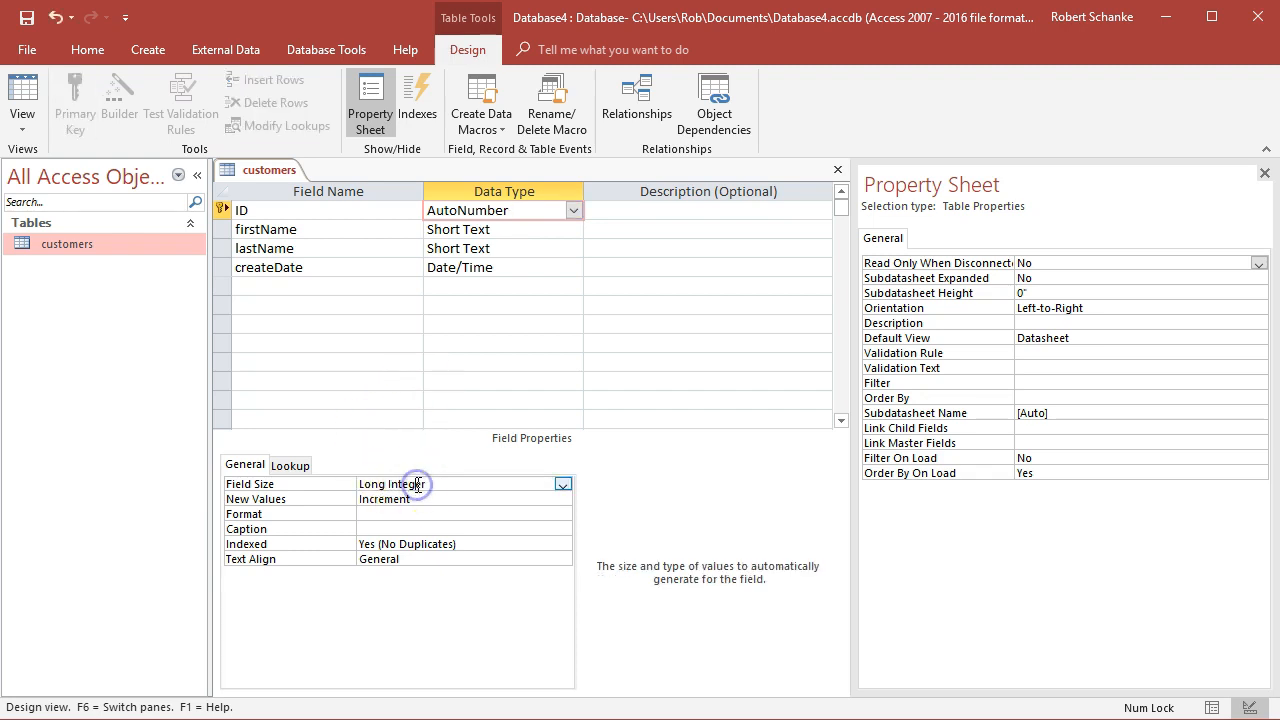
click(407, 499)
click(563, 499)
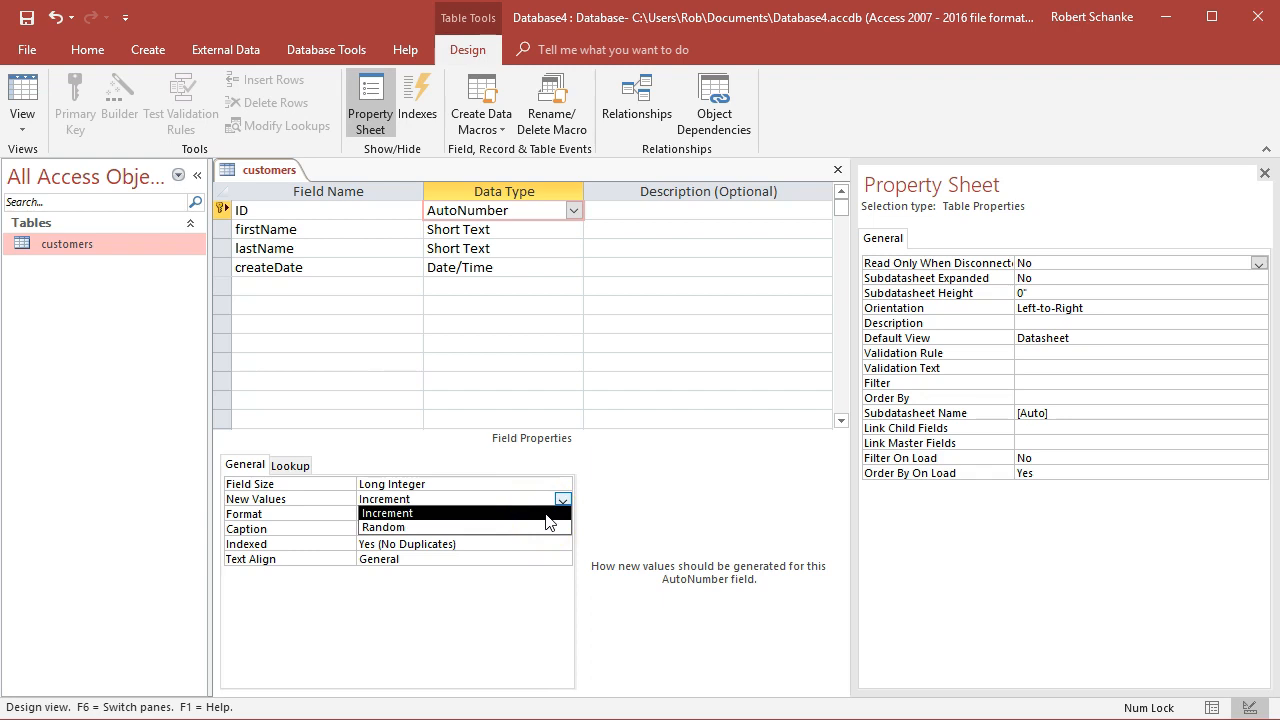
click(546, 514)
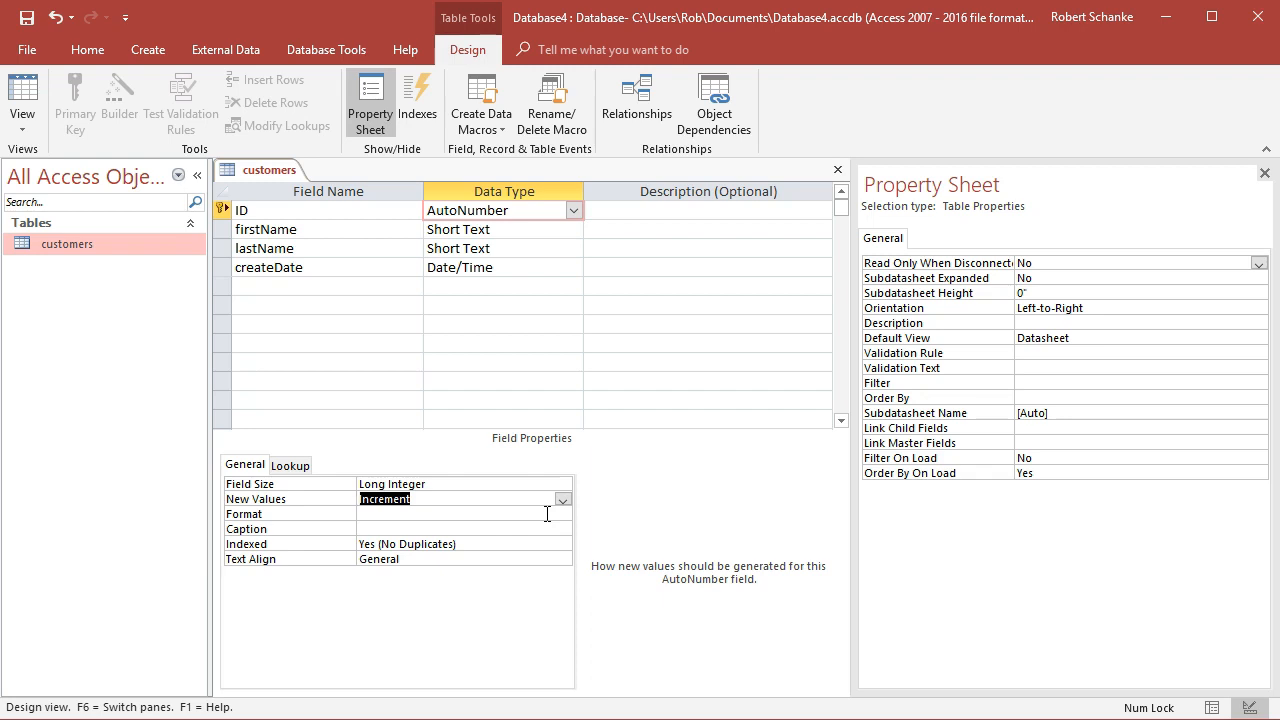
click(535, 489)
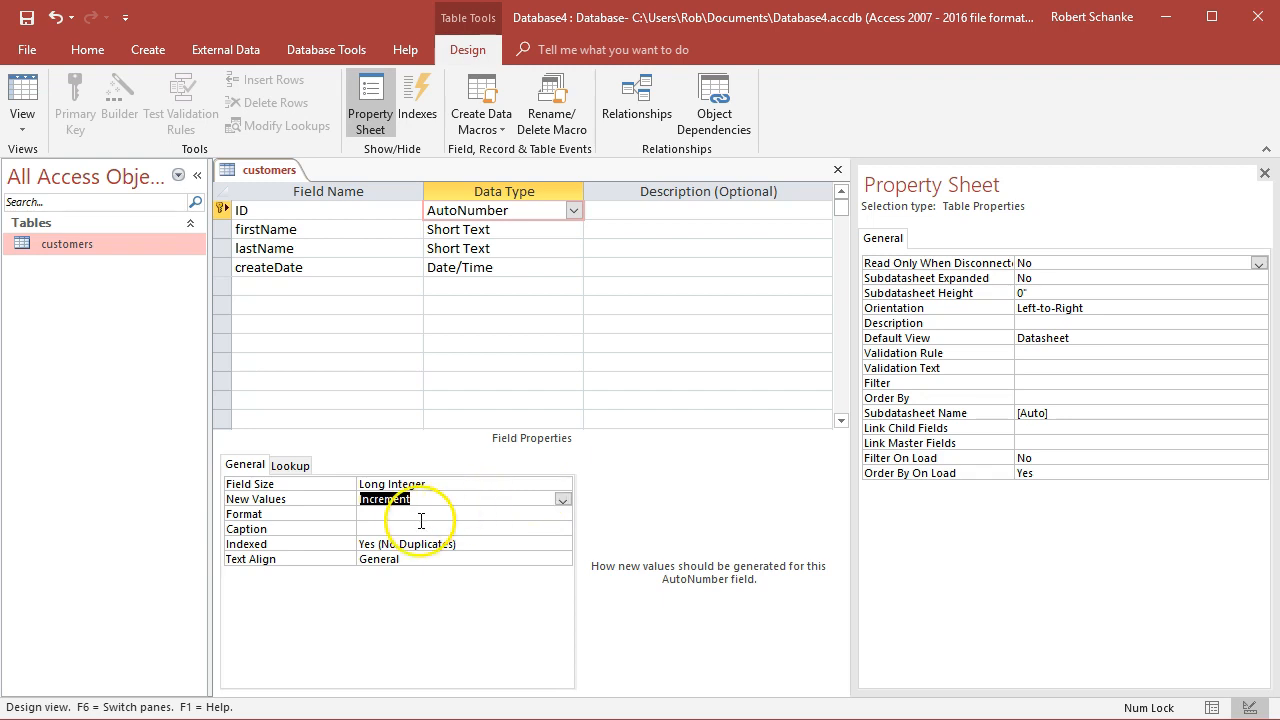
click(520, 514)
click(564, 516)
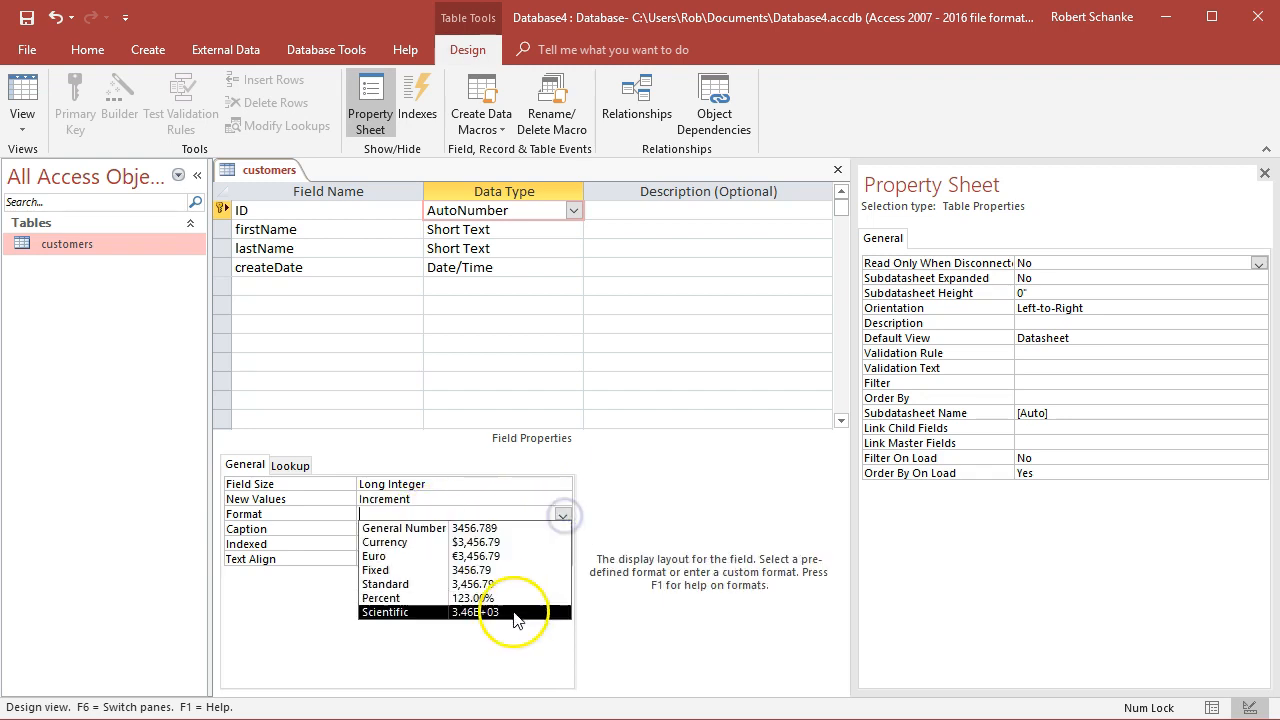
click(503, 511)
click(477, 530)
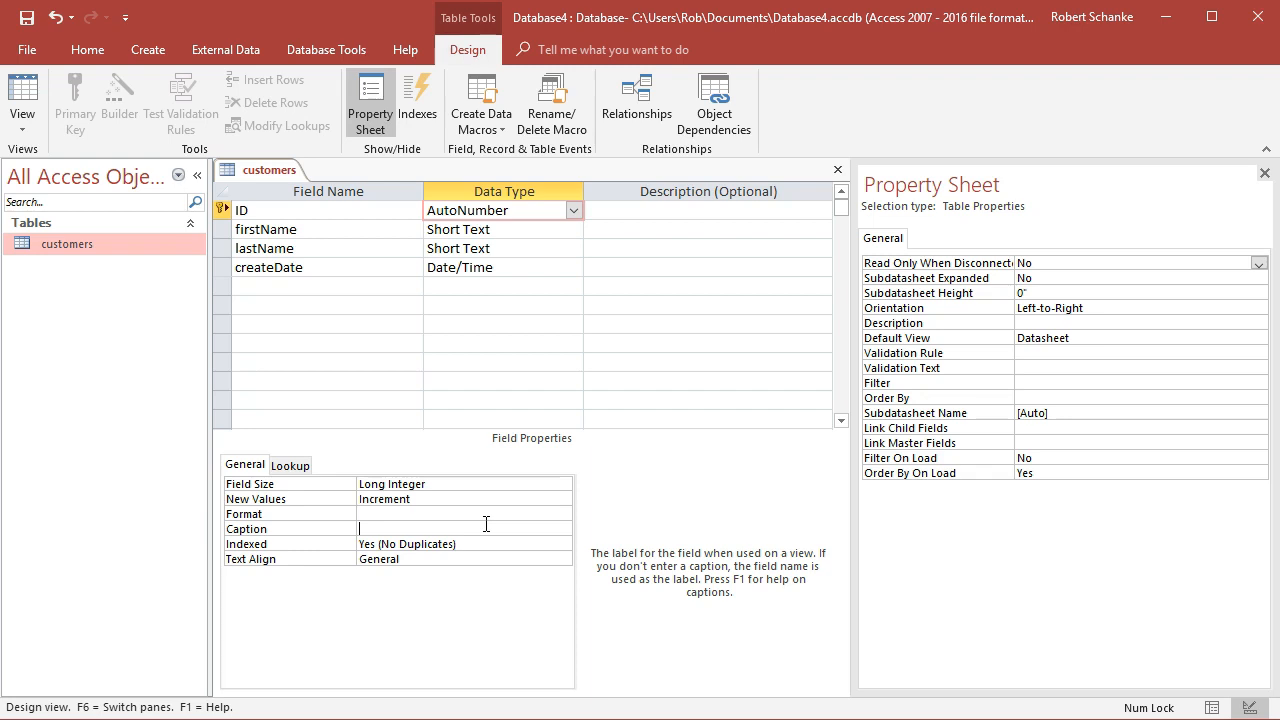
Rename the ID field to CustomerID
click(292, 214)
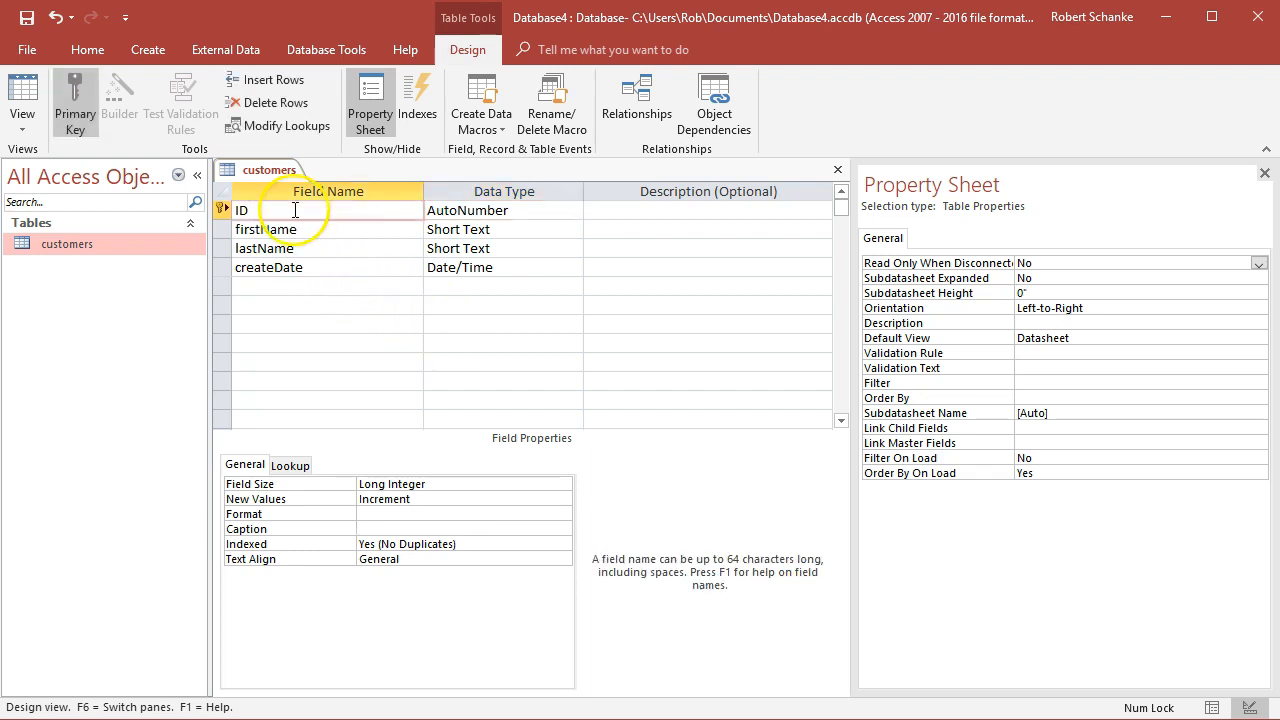
drag(292, 214, 229, 208)
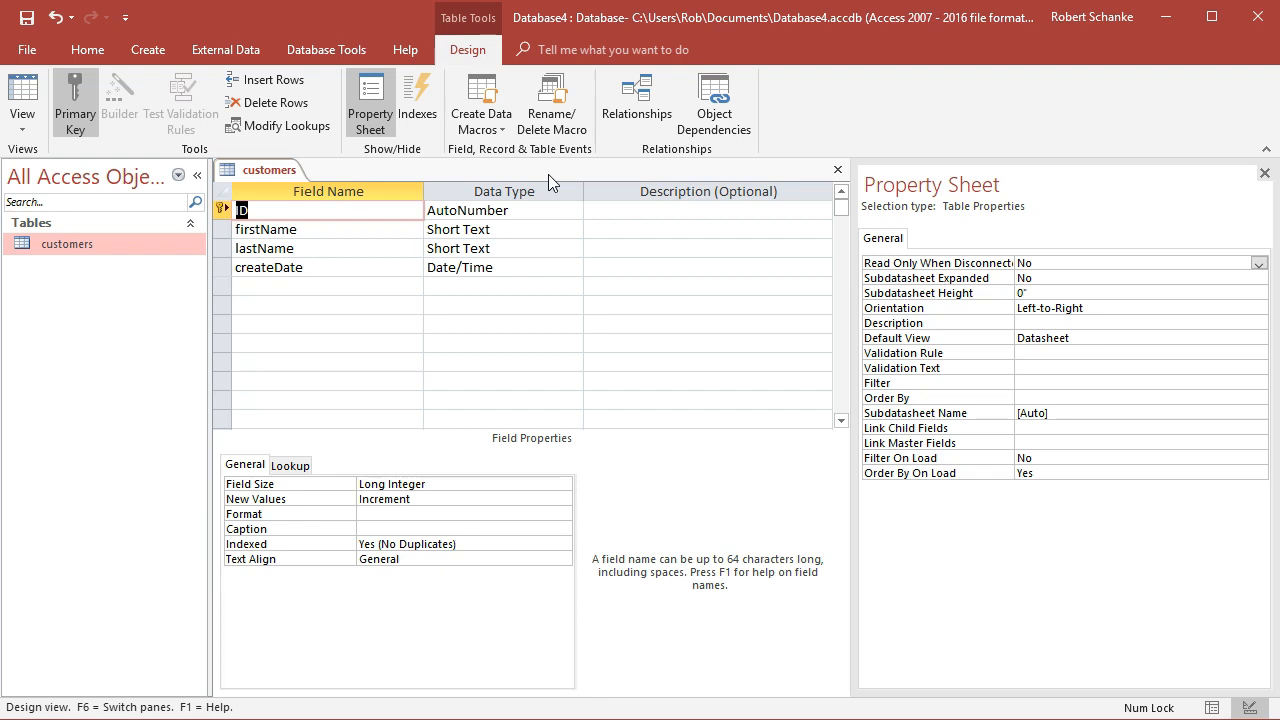
text(CustomerID)
click(536, 176)
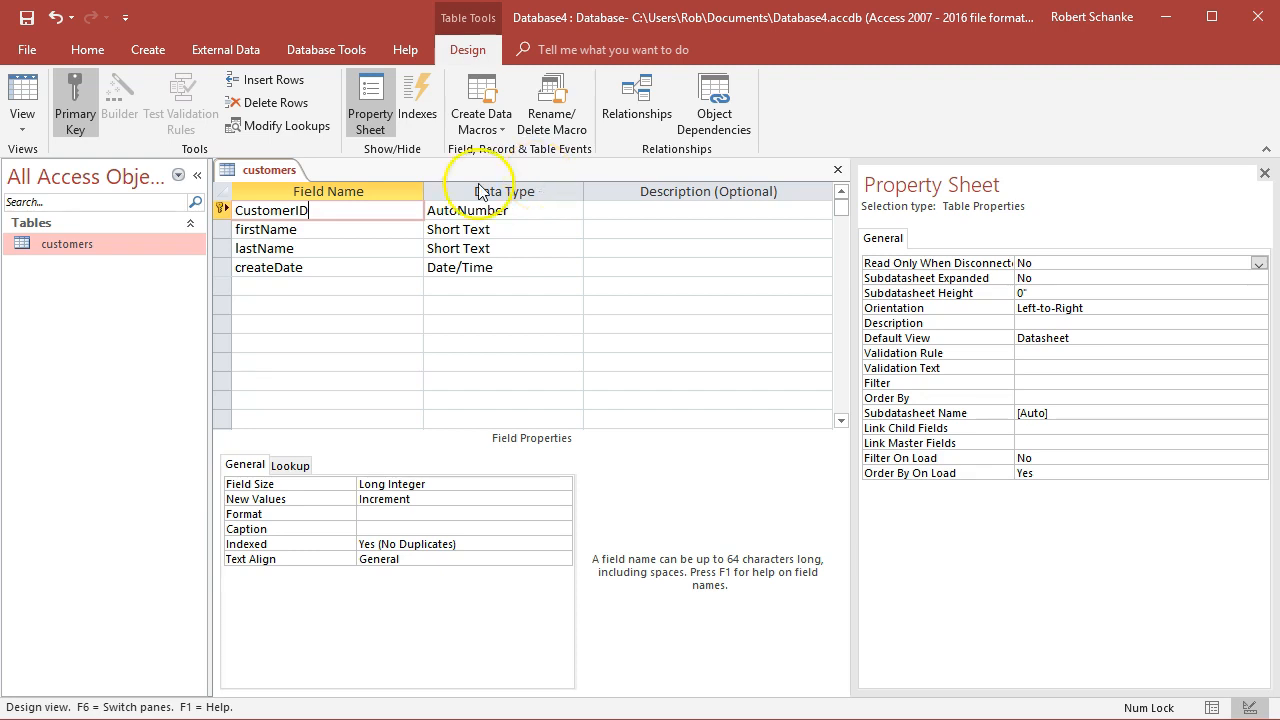
click(339, 235)
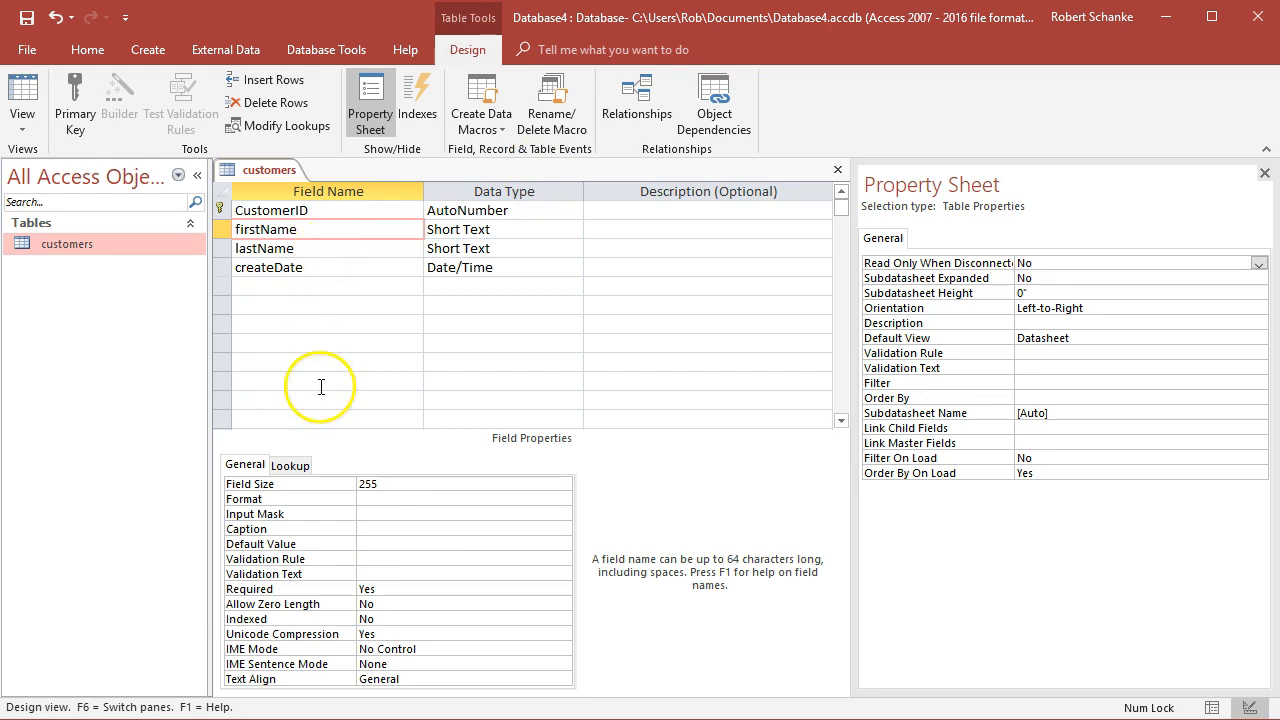
click(357, 482)
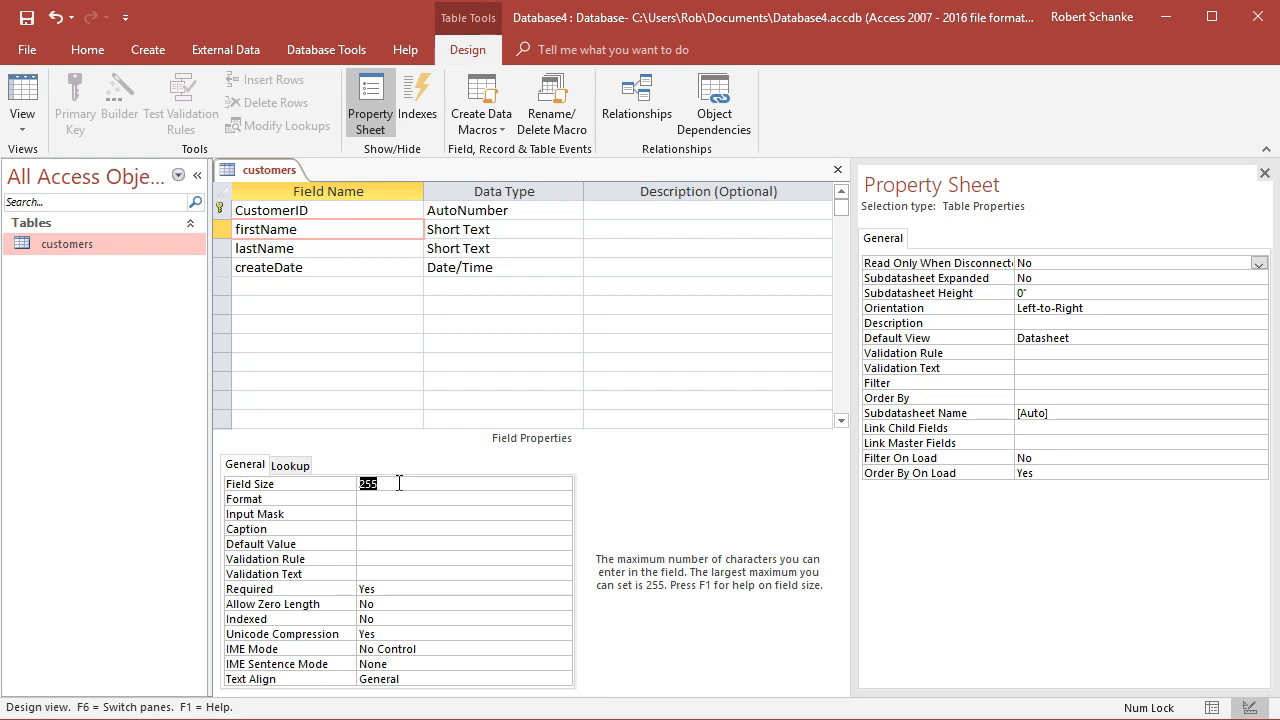
text(10)
key(BackSpace)
key(BackSpace)
text(255)
Examine the firstName field's format, default value, validation rule, required and indexed properties
click(494, 500)
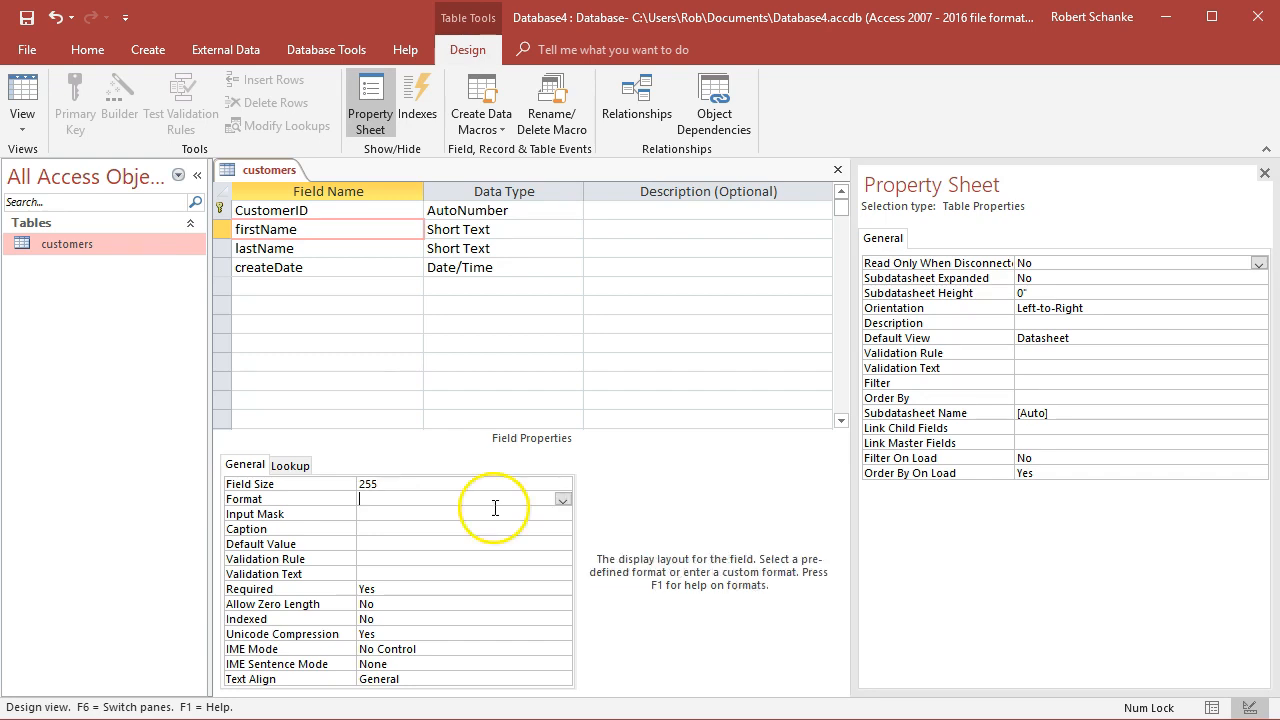
click(566, 501)
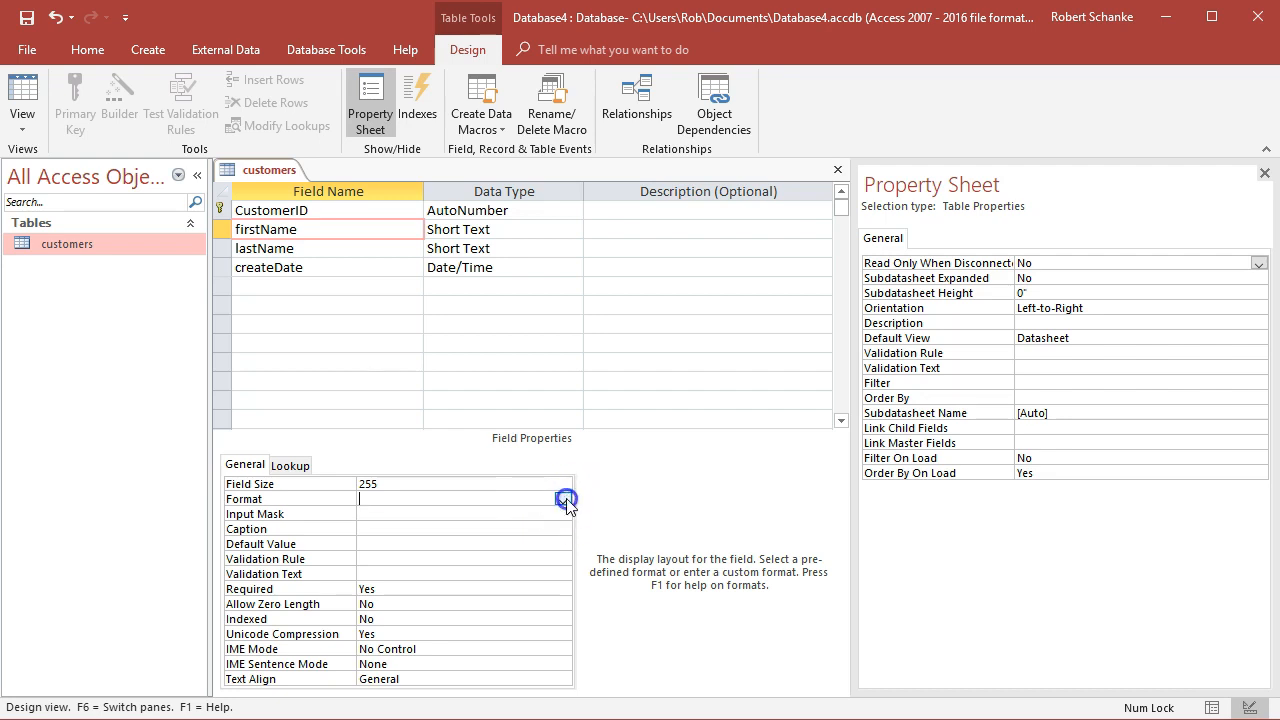
click(392, 484)
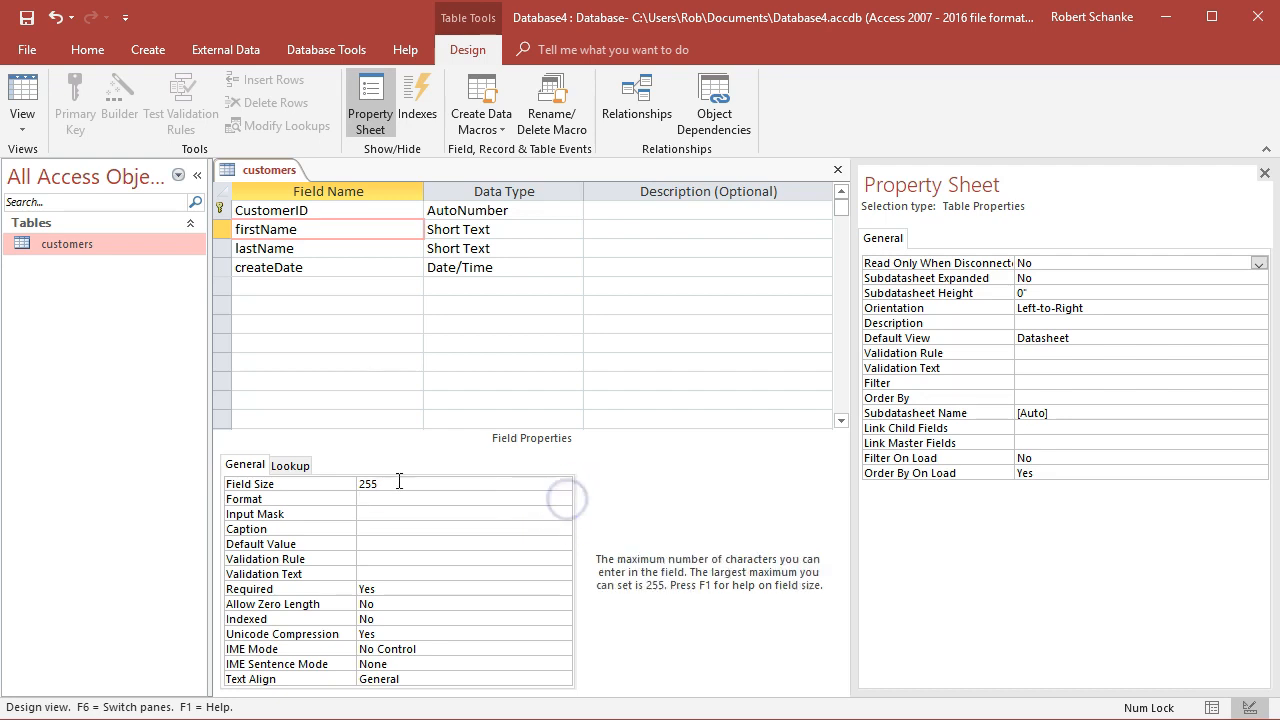
click(376, 543)
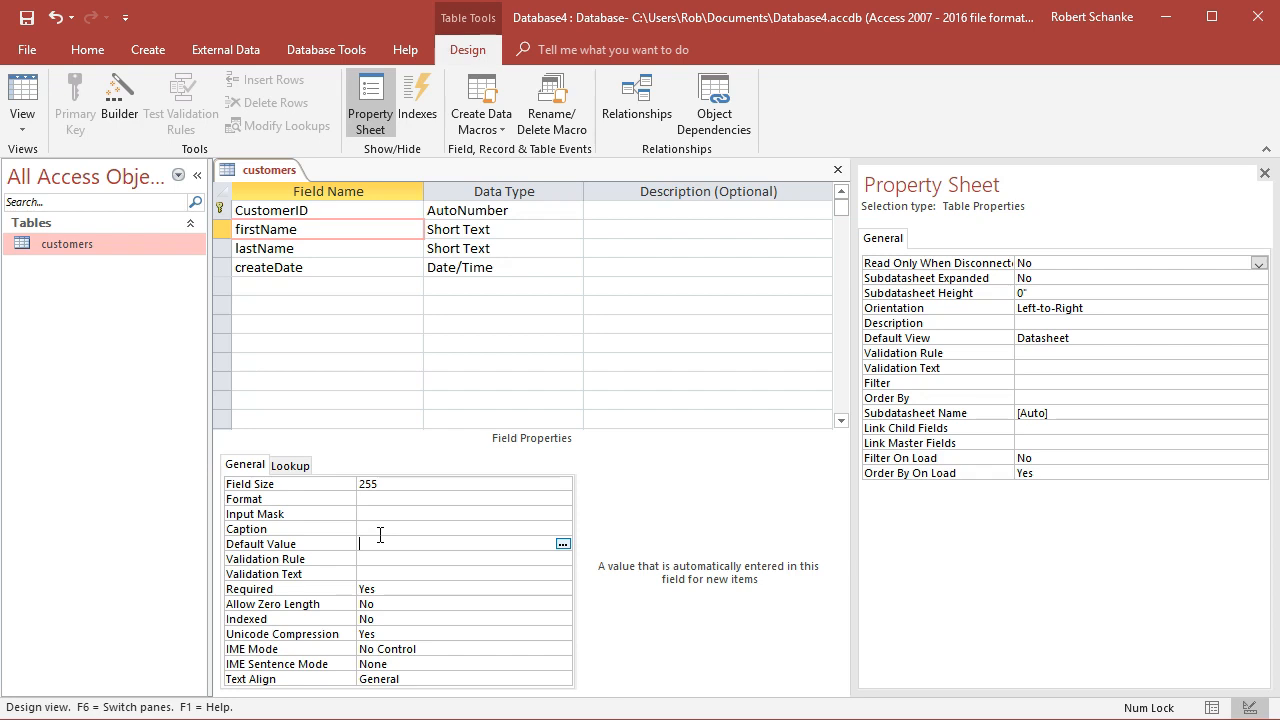
click(373, 560)
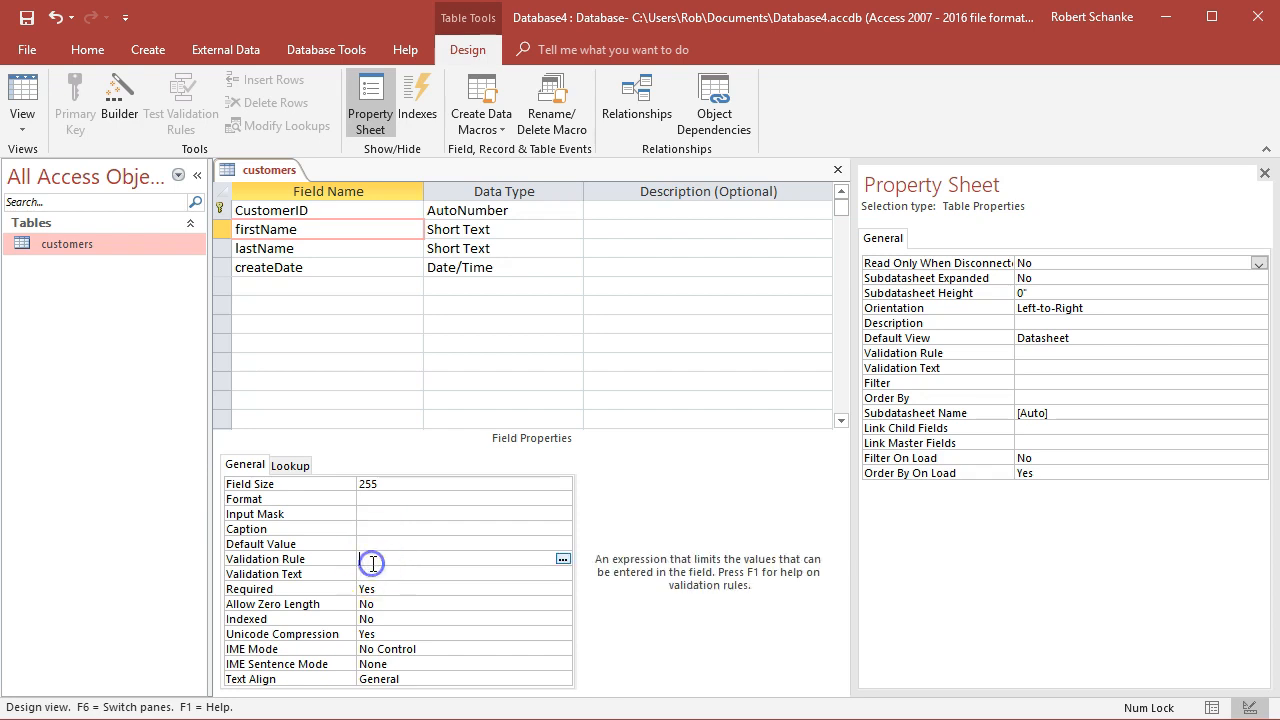
click(389, 560)
click(563, 559)
click(778, 259)
click(839, 207)
click(382, 563)
click(391, 592)
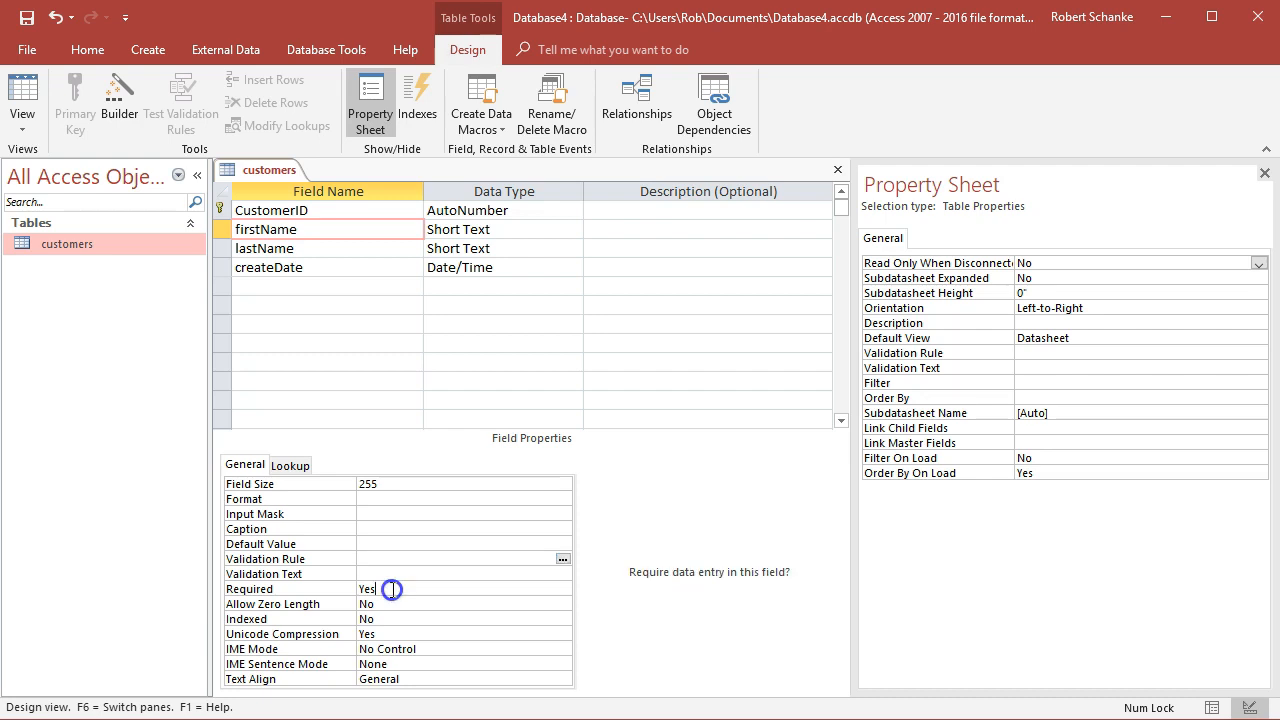
click(380, 616)
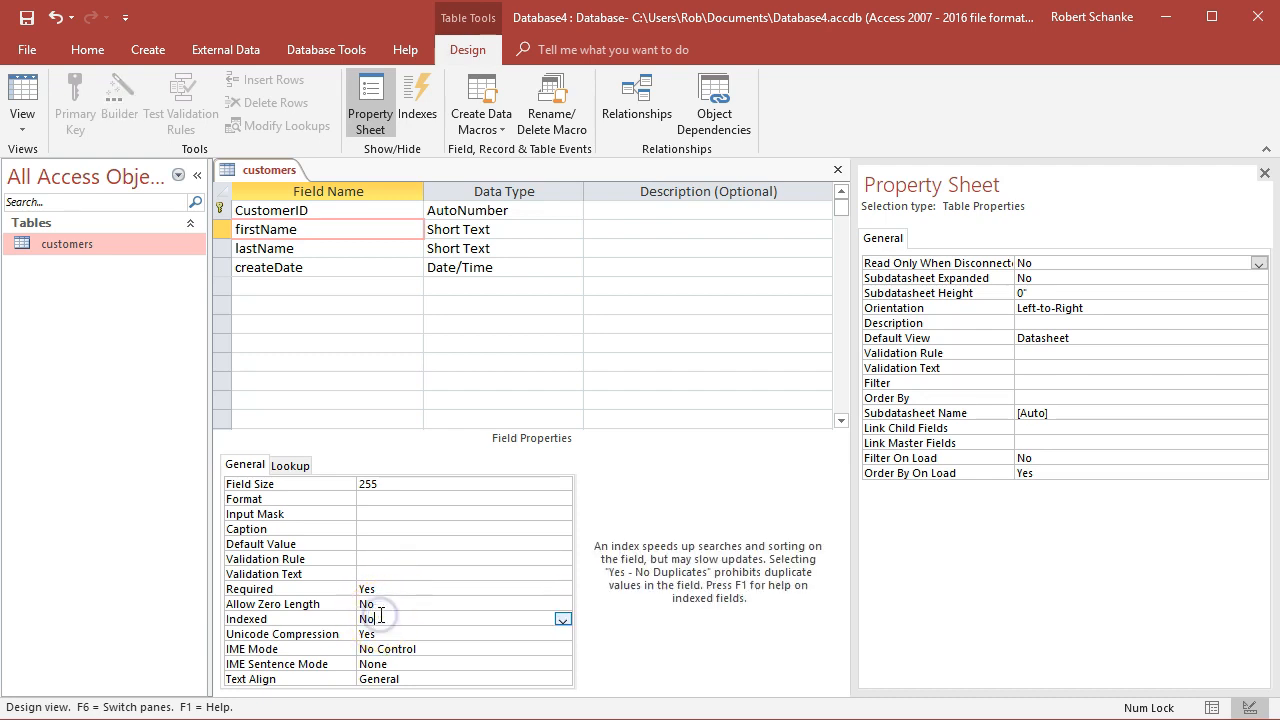
click(410, 615)
click(401, 612)
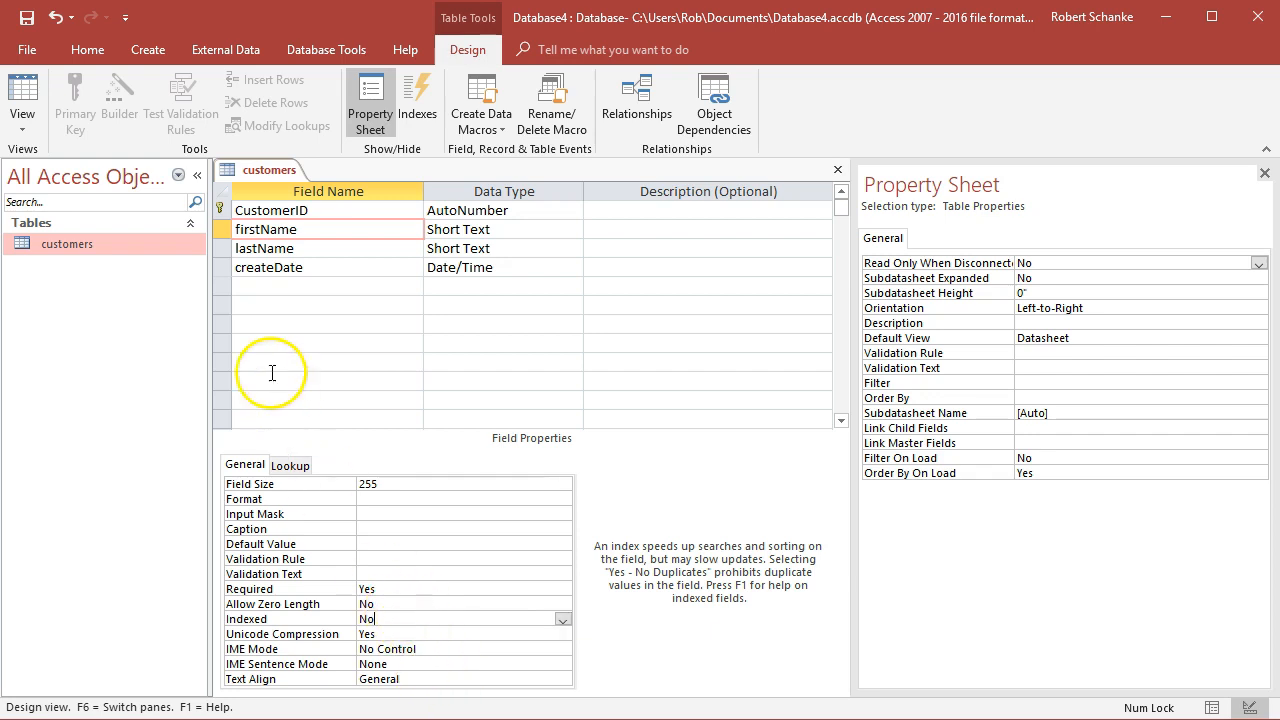
Set the lastName field's Indexed property to Yes (Duplicates OK)
click(290, 248)
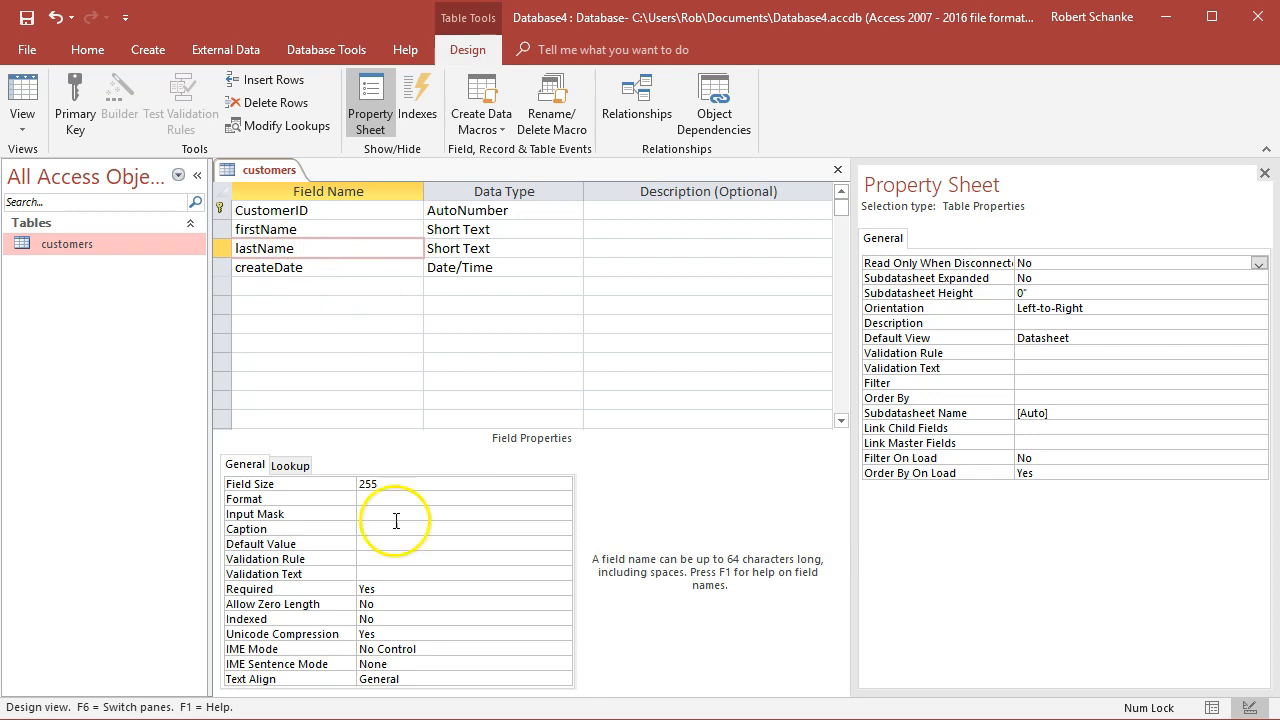
click(385, 619)
click(563, 620)
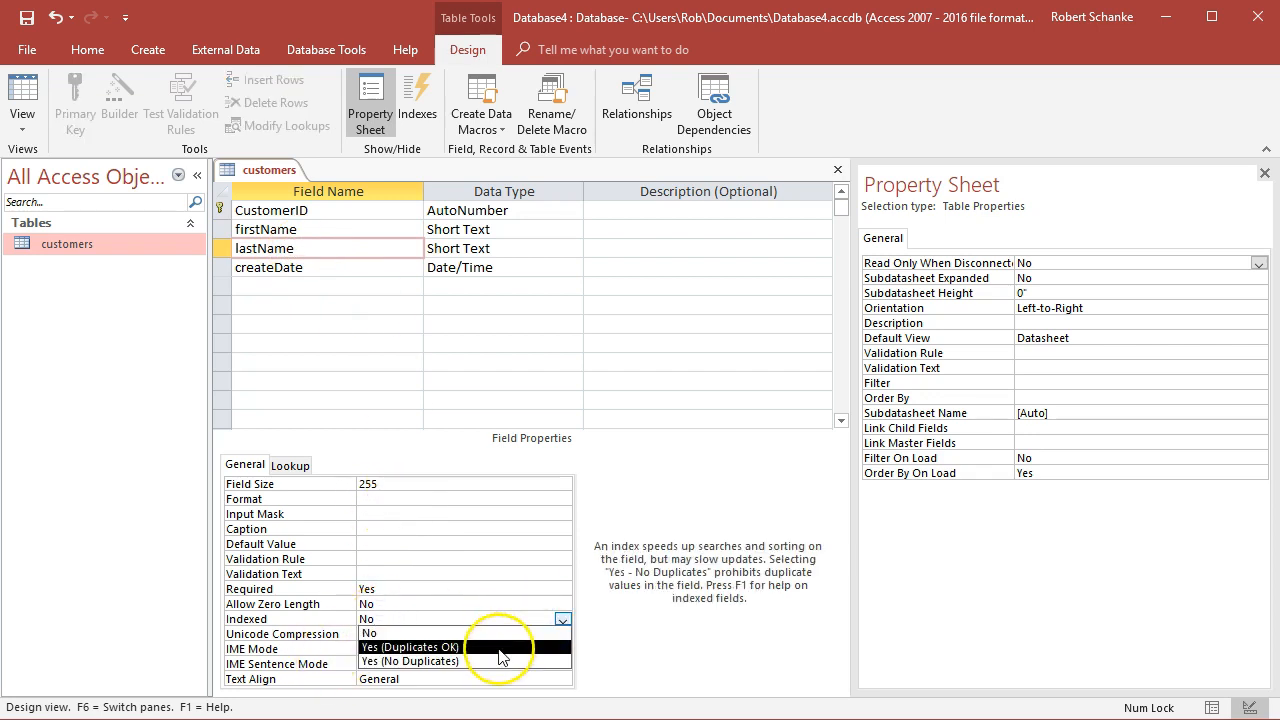
click(501, 655)
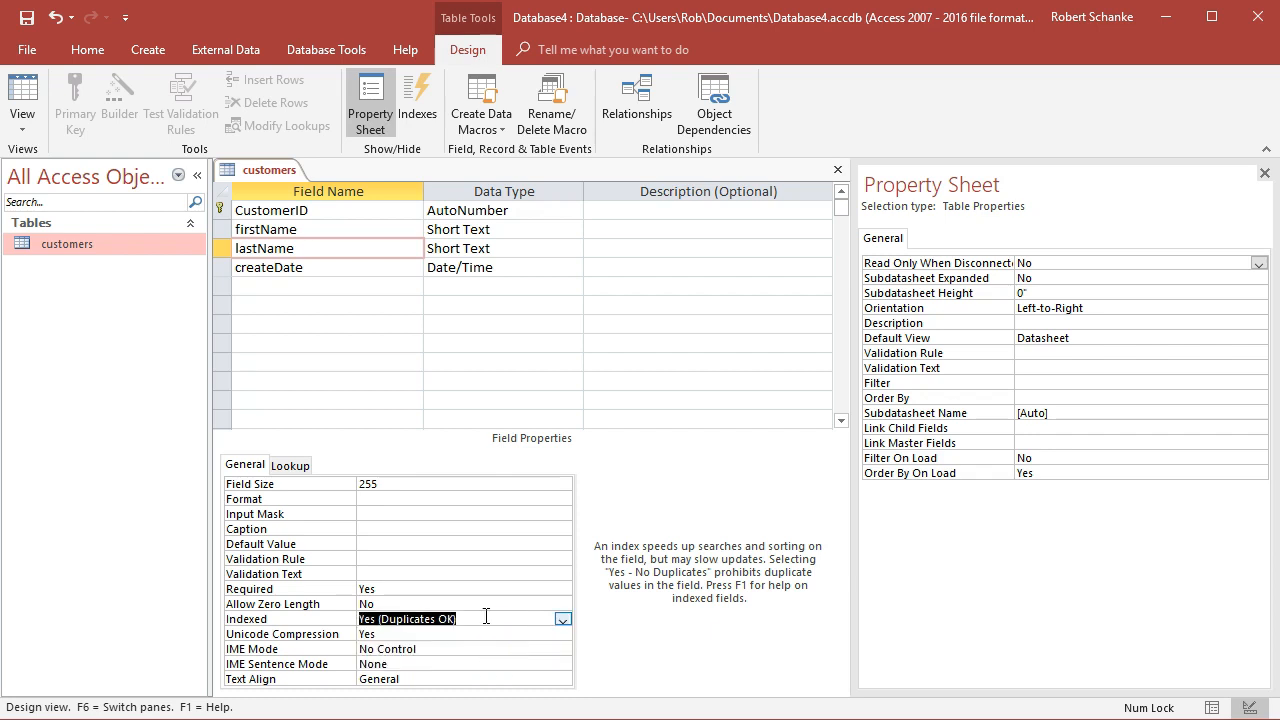
Set the createDate field's default value to =Now() with the Expression Builder's Date/Time functions, and save the table
click(344, 267)
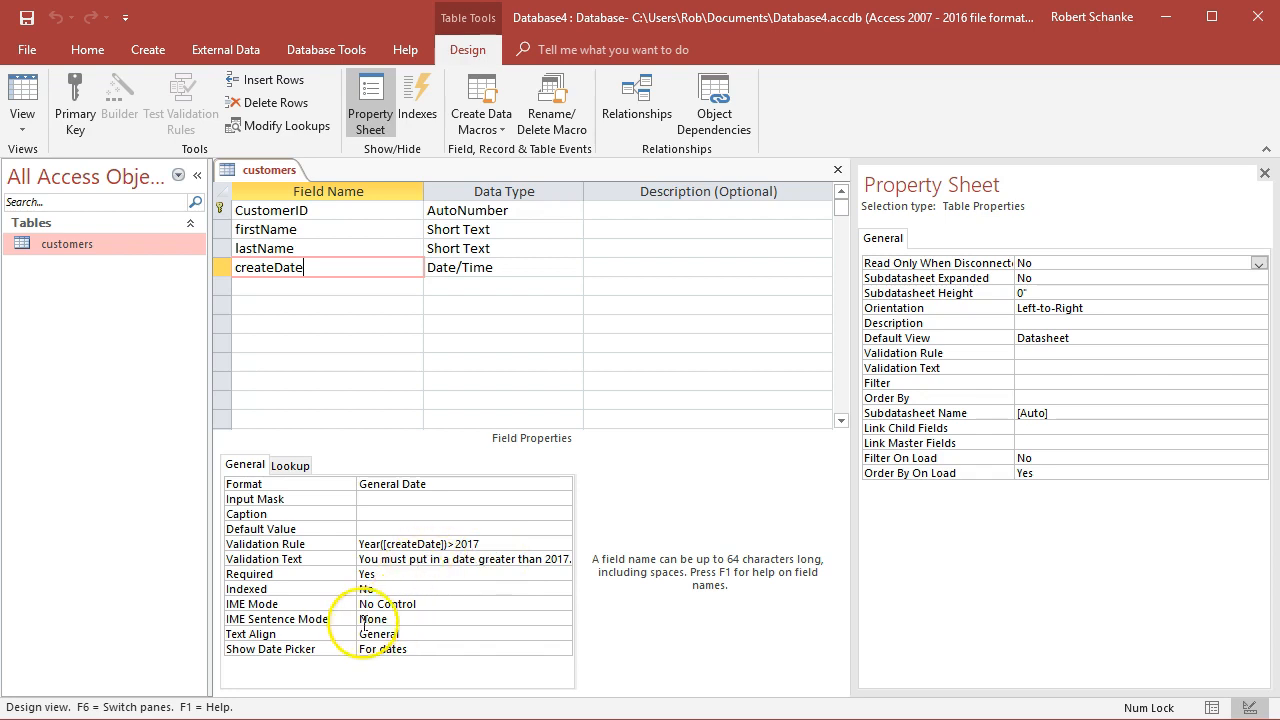
click(370, 528)
click(562, 529)
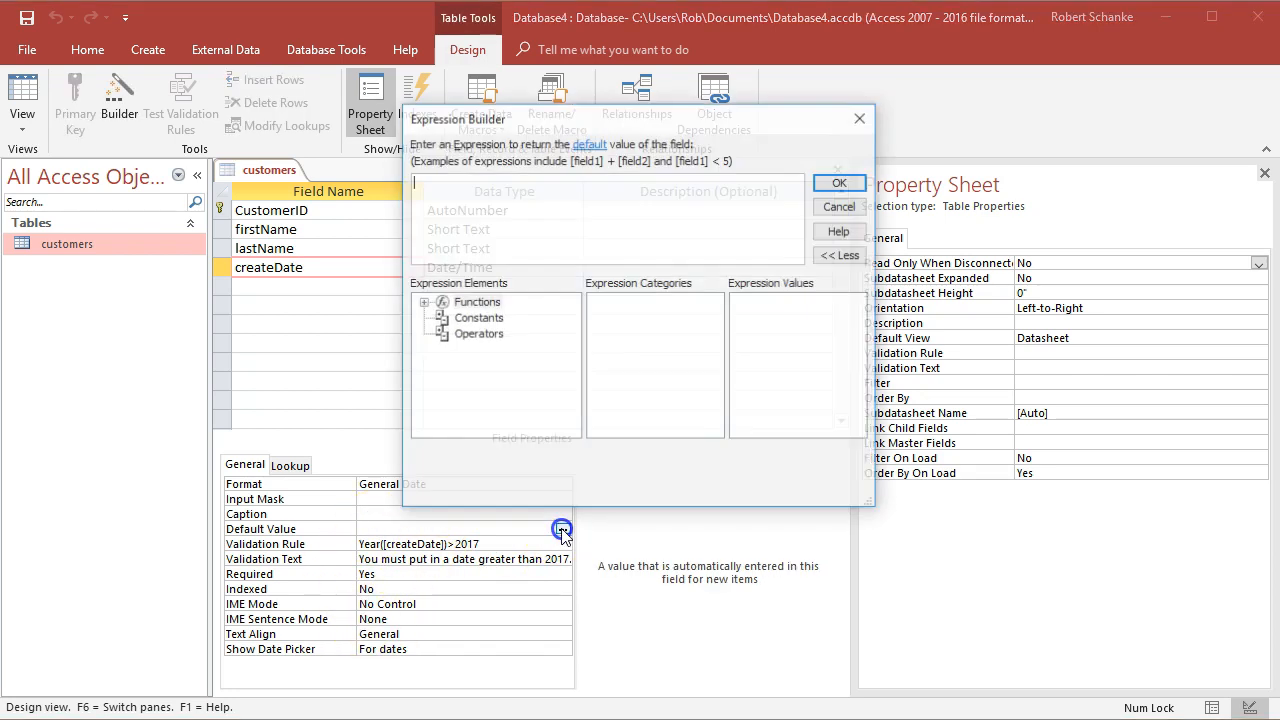
click(424, 302)
click(482, 318)
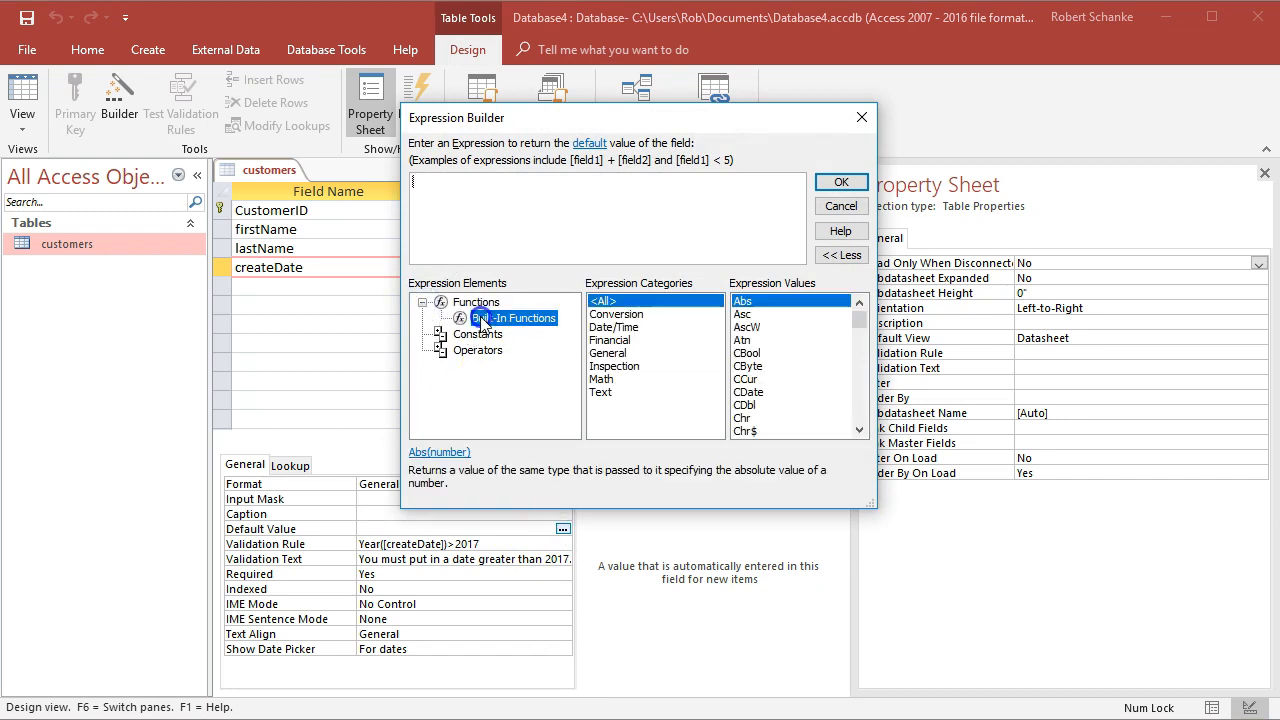
click(625, 327)
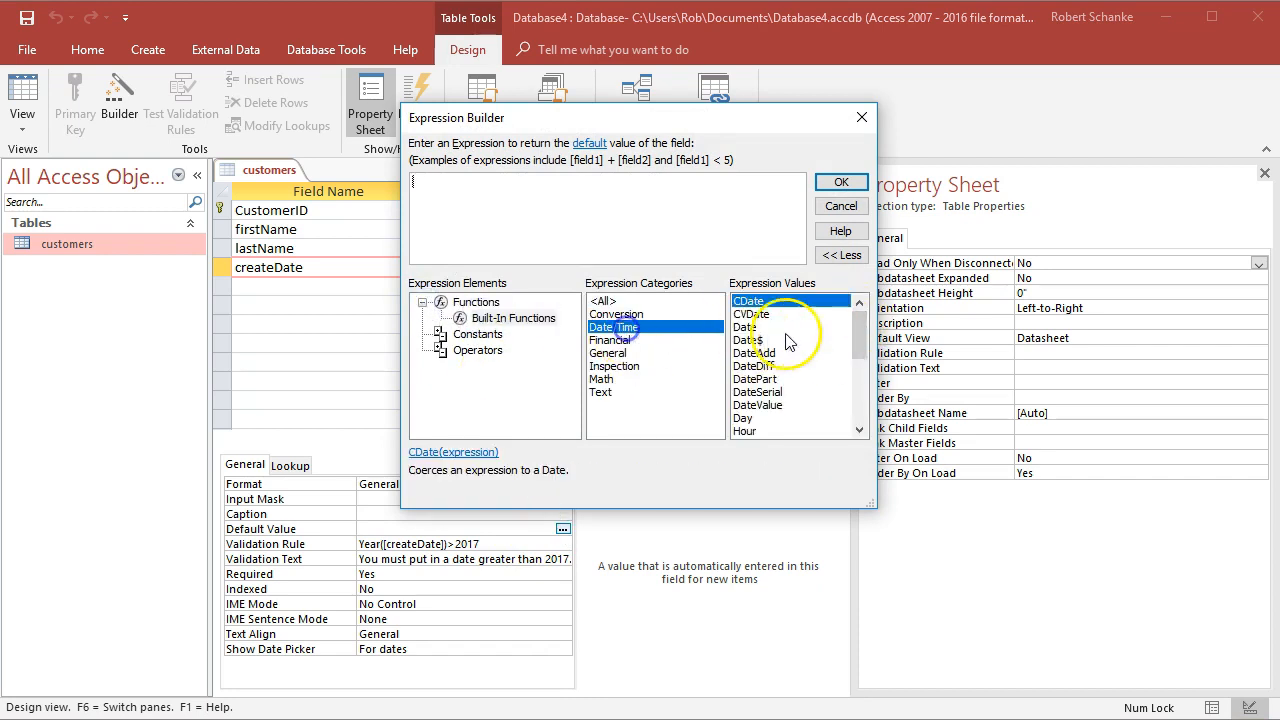
drag(853, 333, 855, 370)
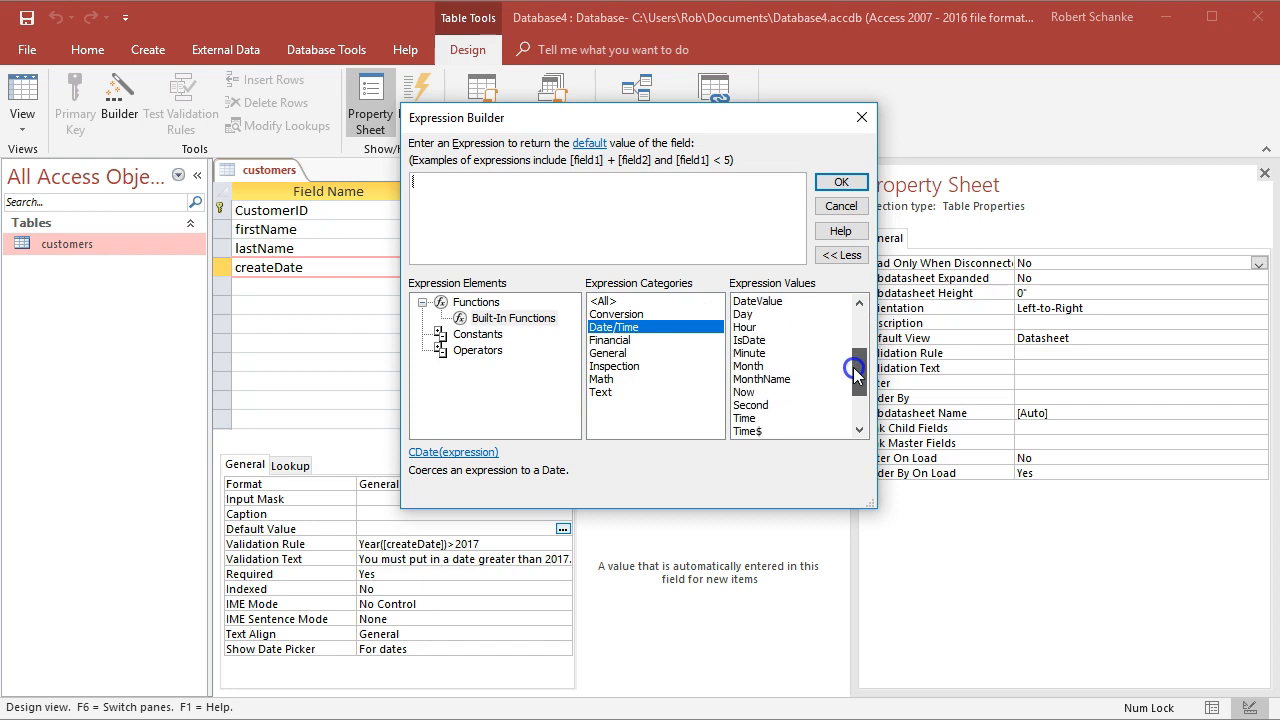
double_click(744, 392)
click(841, 181)
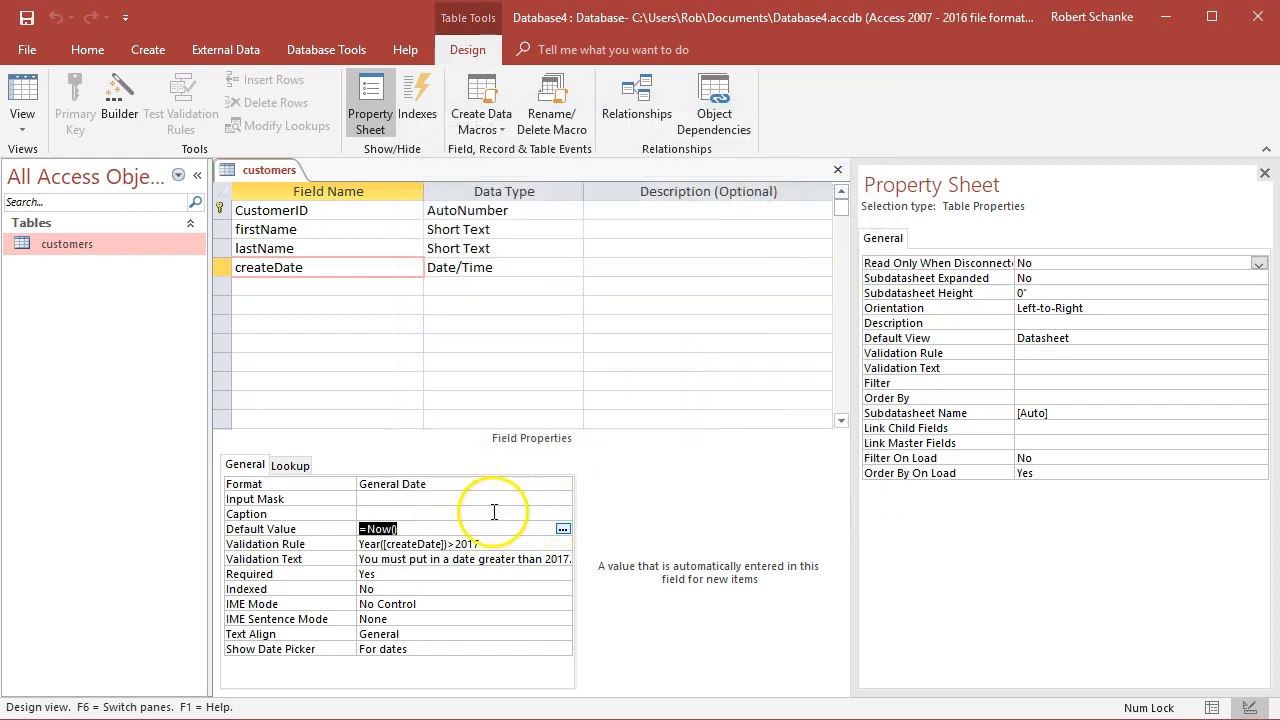
key(ctrl+s)
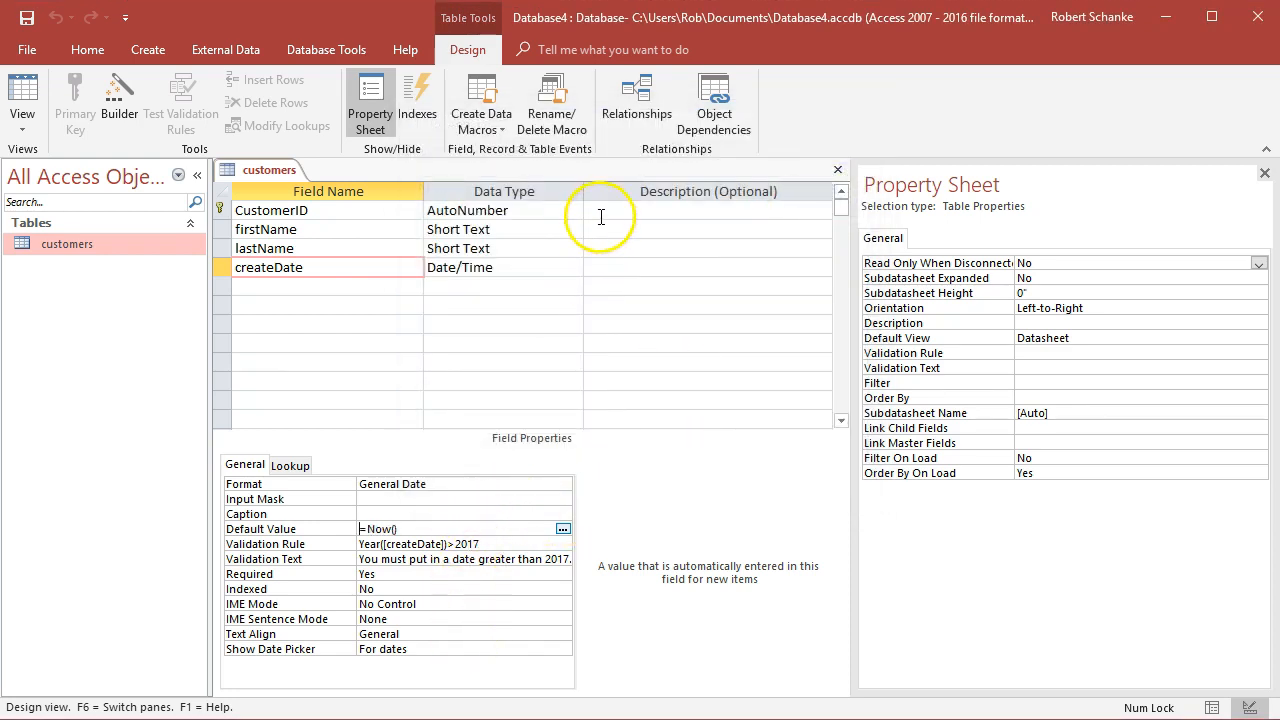
Enter "The customers unique ID" as the CustomerID field's description
click(608, 210)
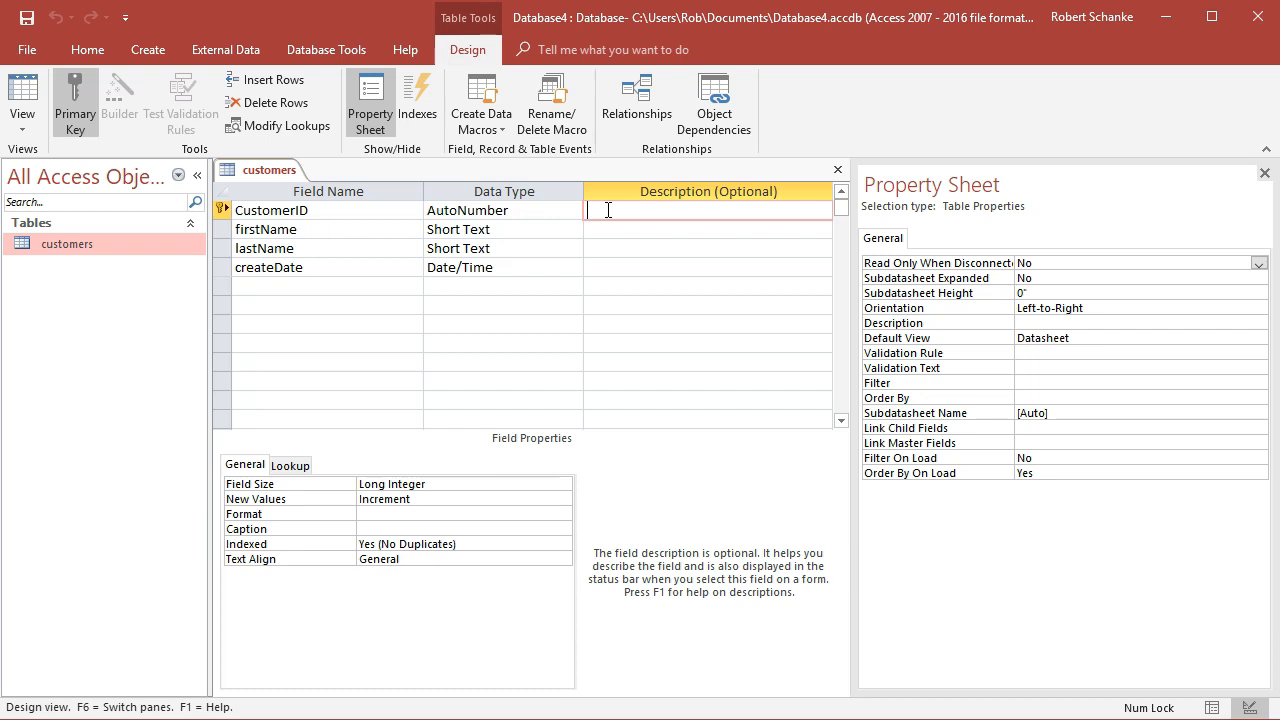
text(The customers u9ij)
key(BackSpace)
key(BackSpace)
text(n)
key(BackSpace)
key(BackSpace)
text(nique ID)
key(Down)
Enter "Customers first name" as the firstName field's description
text(Customers first name)
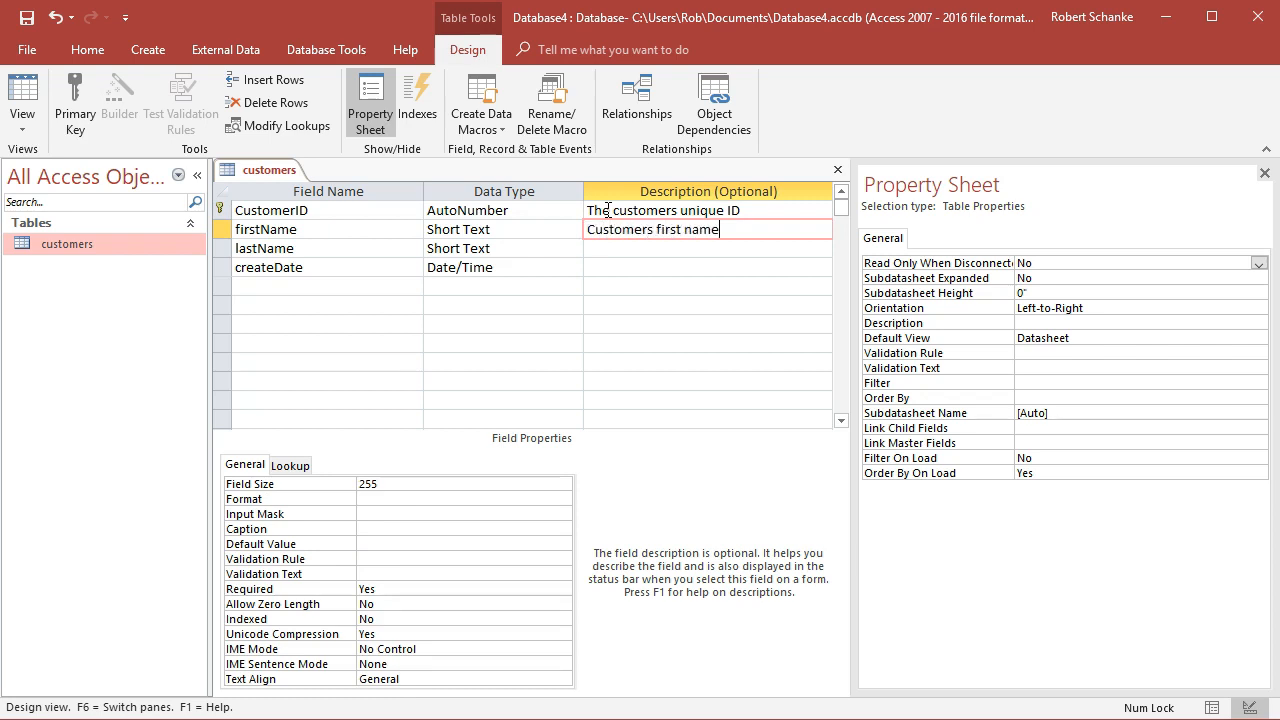
key(Tab)
text(Cust)
key(BackSpace)
key(BackSpace)
key(BackSpace)
key(Escape)
key(Tab)
key(shift+Tab)
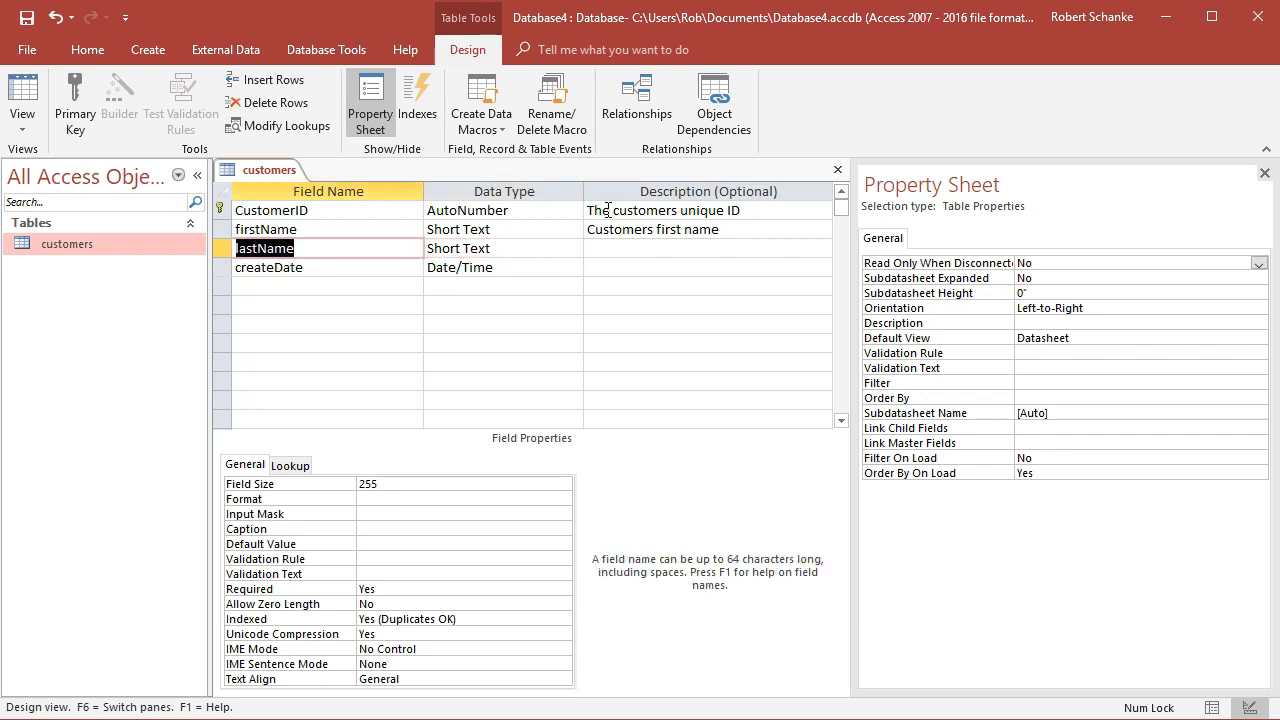
key(Up)
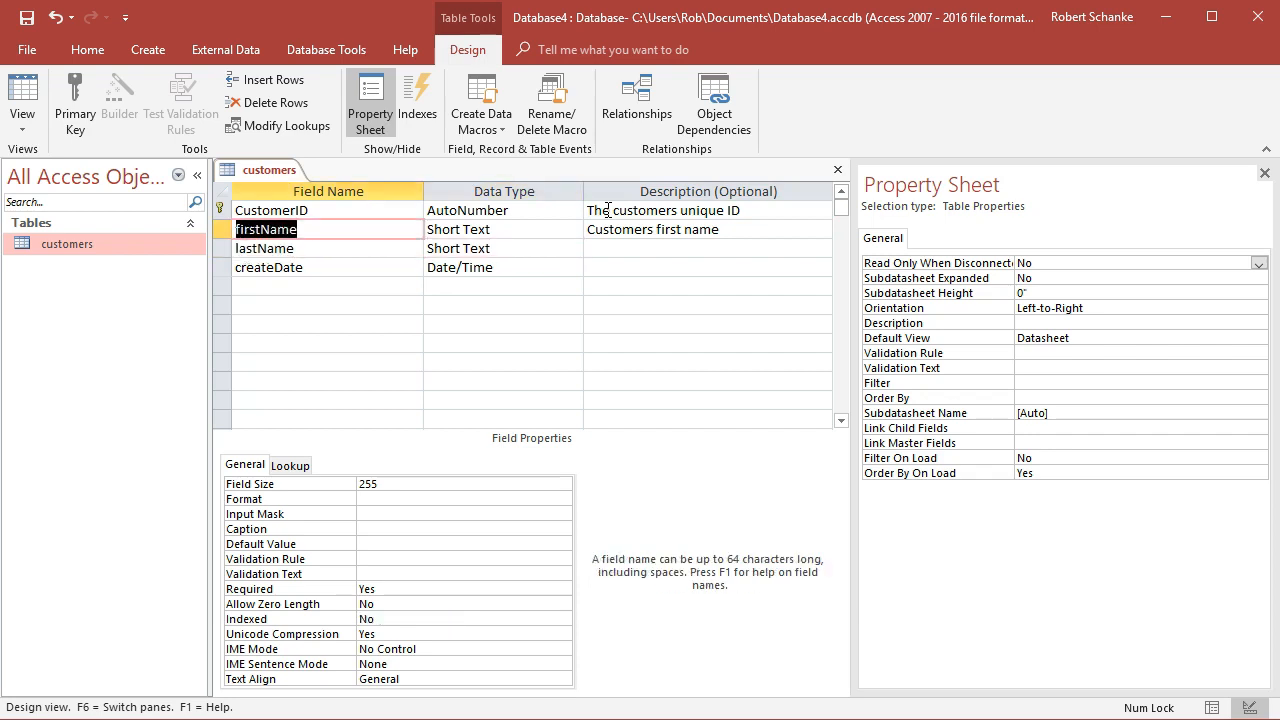
key(Tab)
key(Tab)
text(Cu)
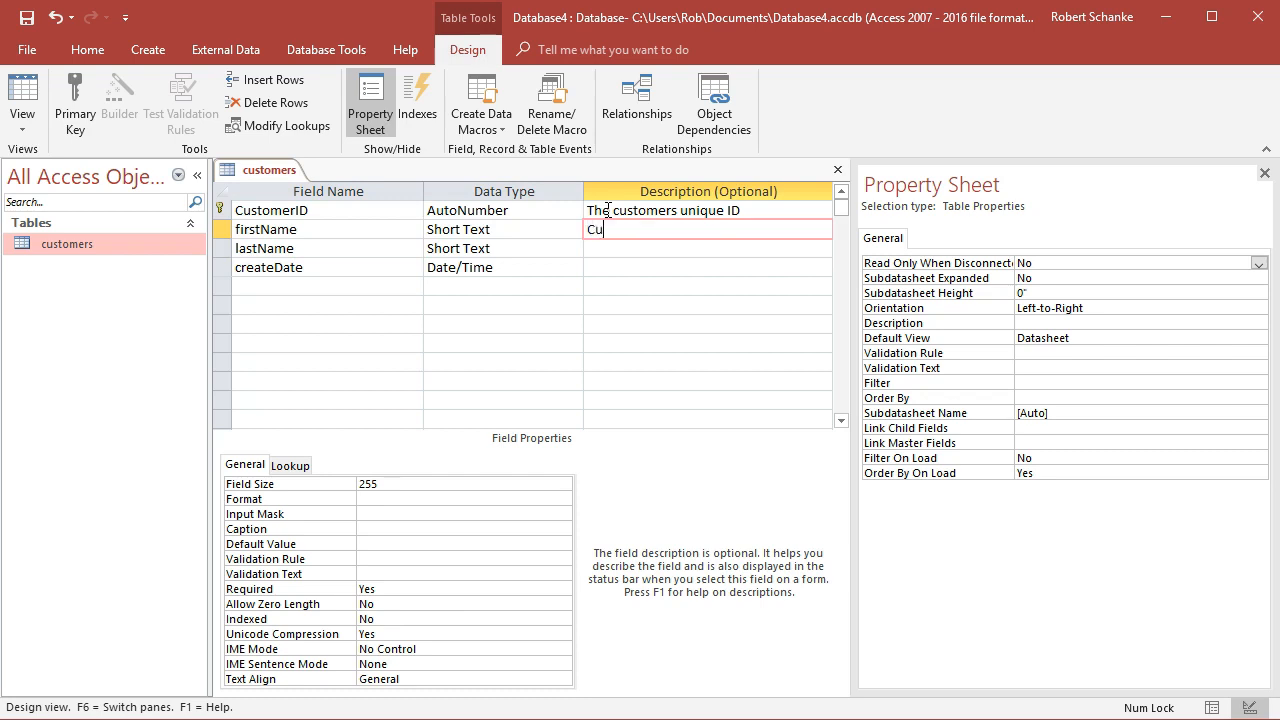
text(stomers firstn ame)
key(BackSpace)
key(BackSpace)
key(BackSpace)
key(BackSpace)
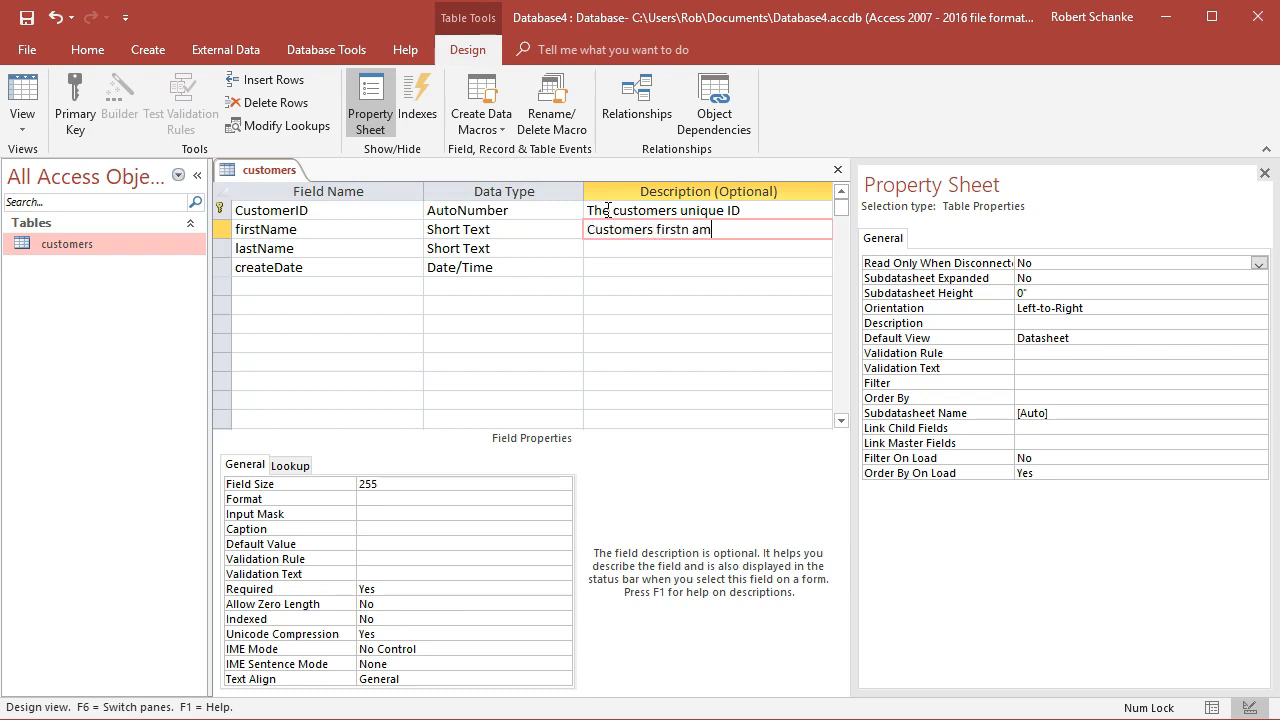
text(name)
key(Return)
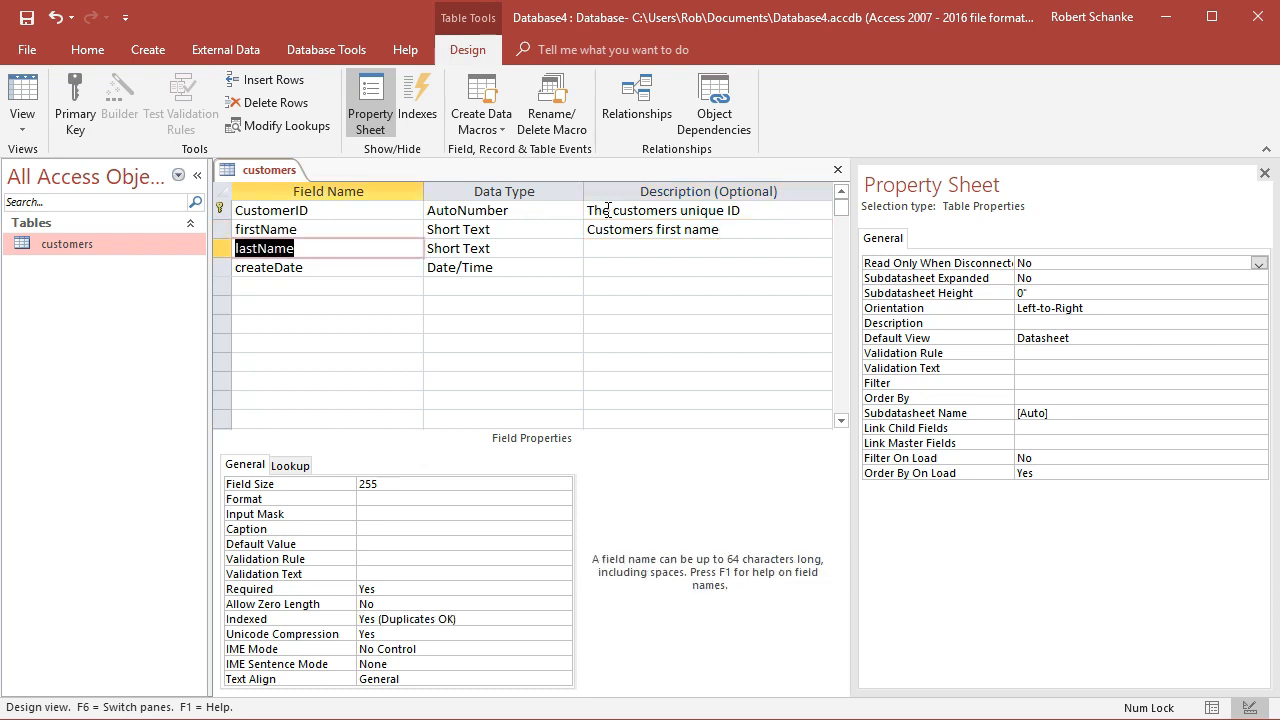
Enter "Customers last name" as the lastName field's description
text(Customer)
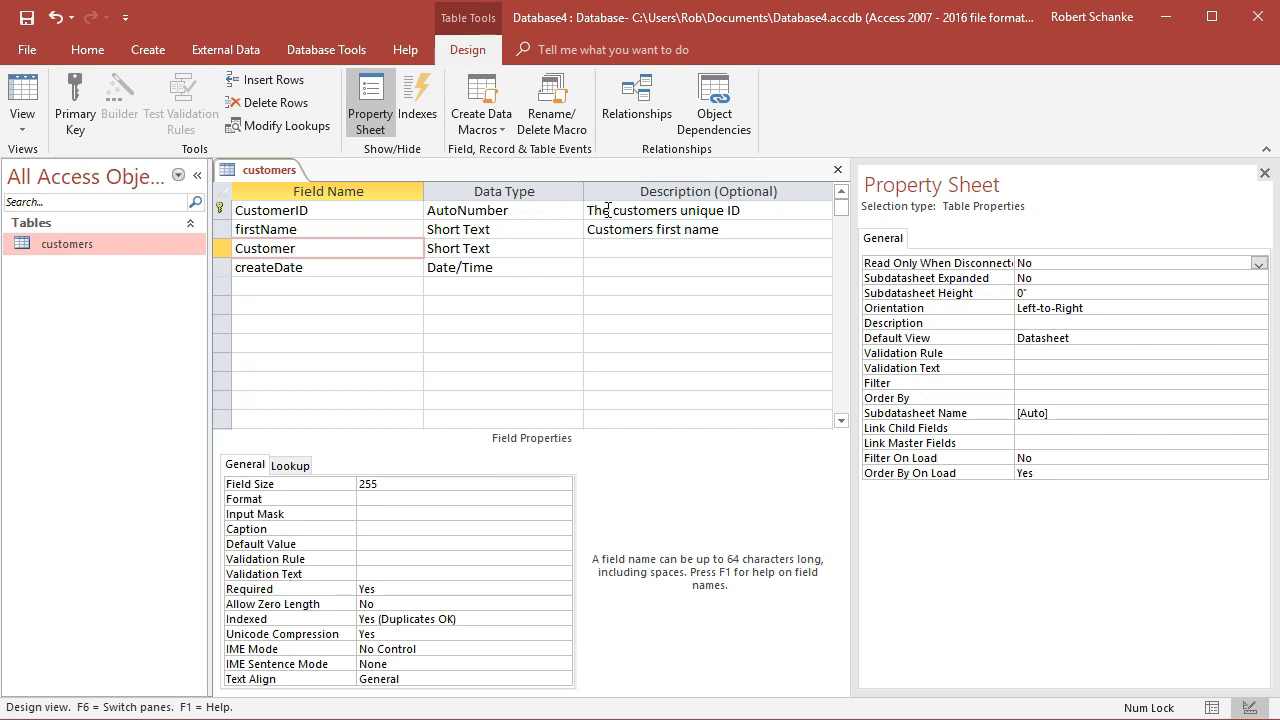
key(Escape)
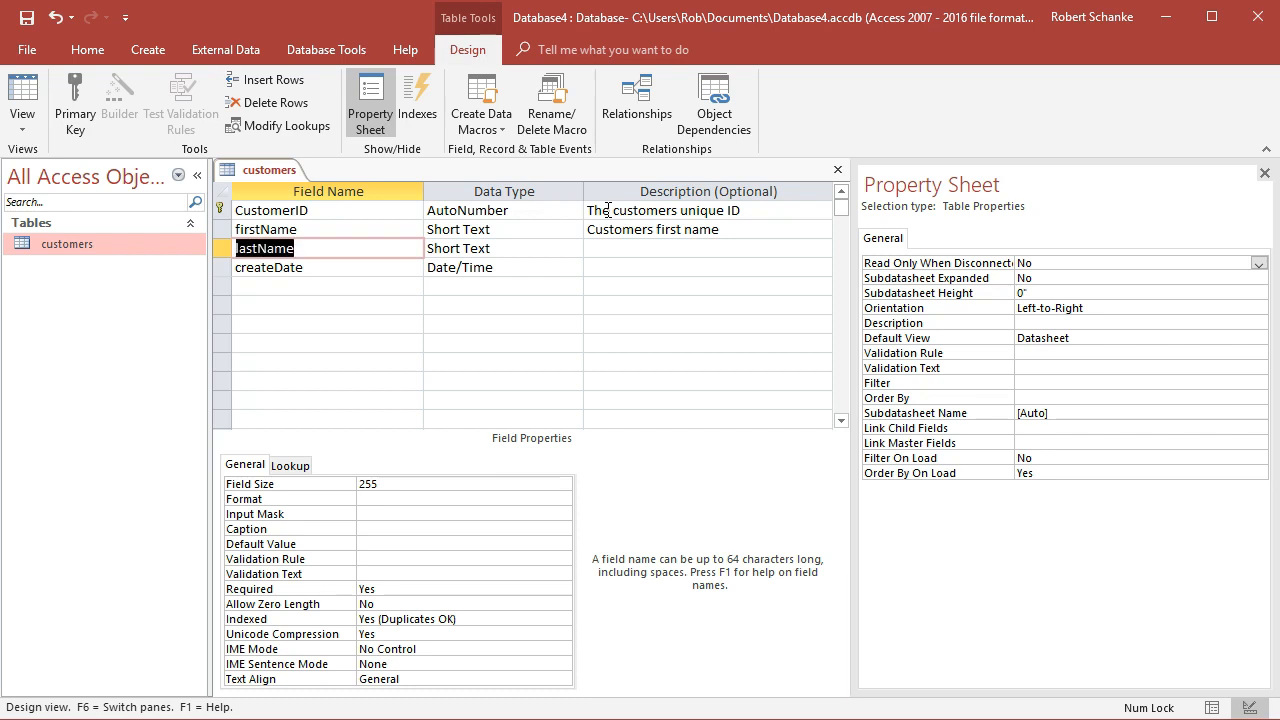
key(Tab)
key(Tab)
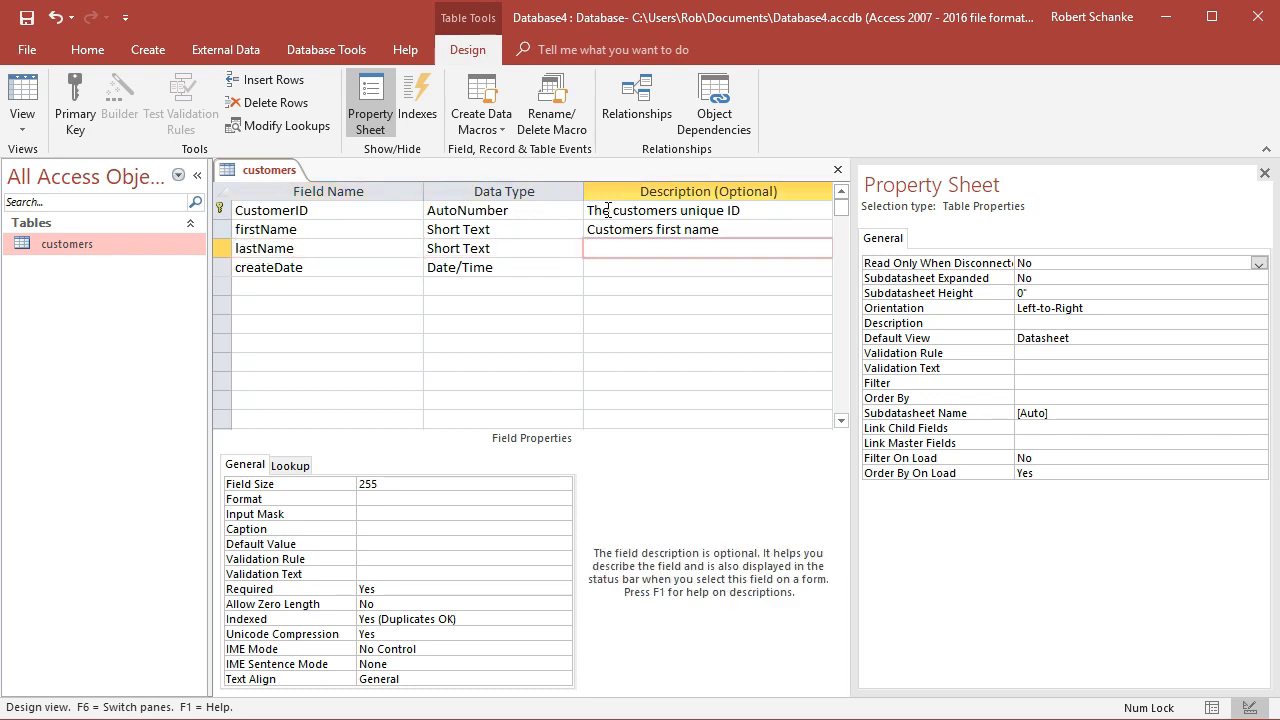
text(Customers last name)
key(Down)
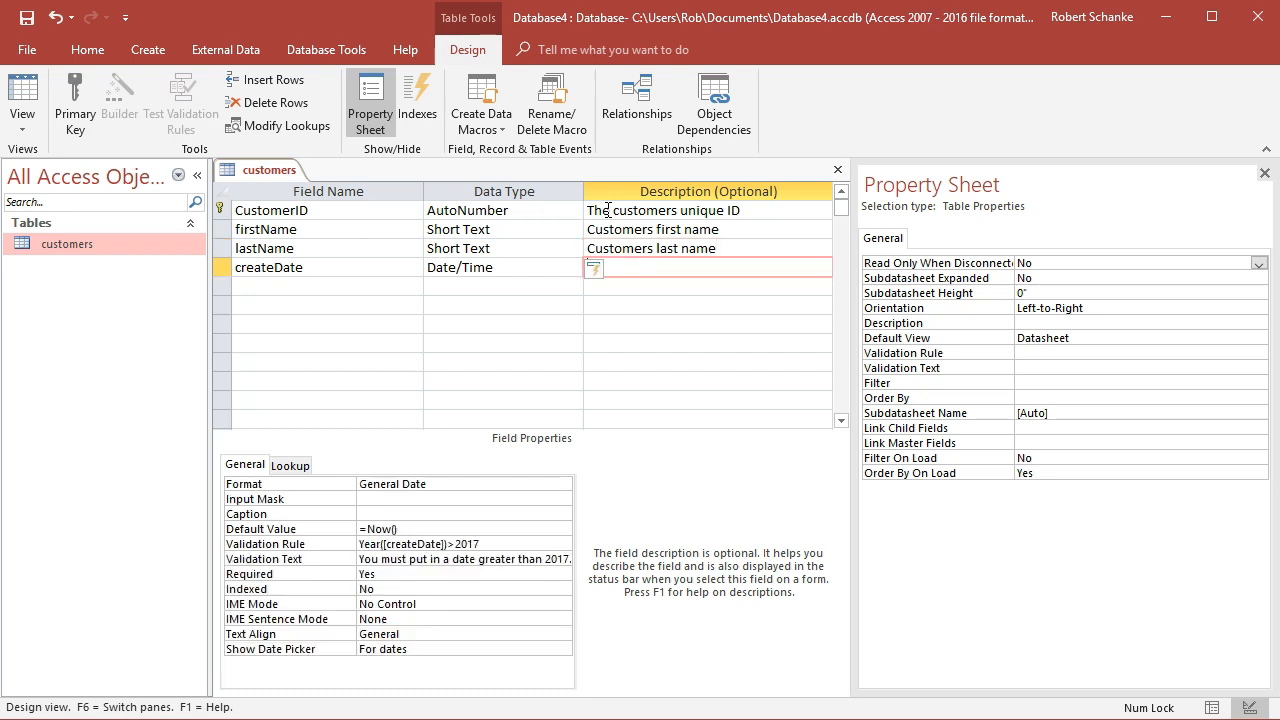
Enter "Date record was created." as the createDate field's description and save the table
text(Date record was created.)
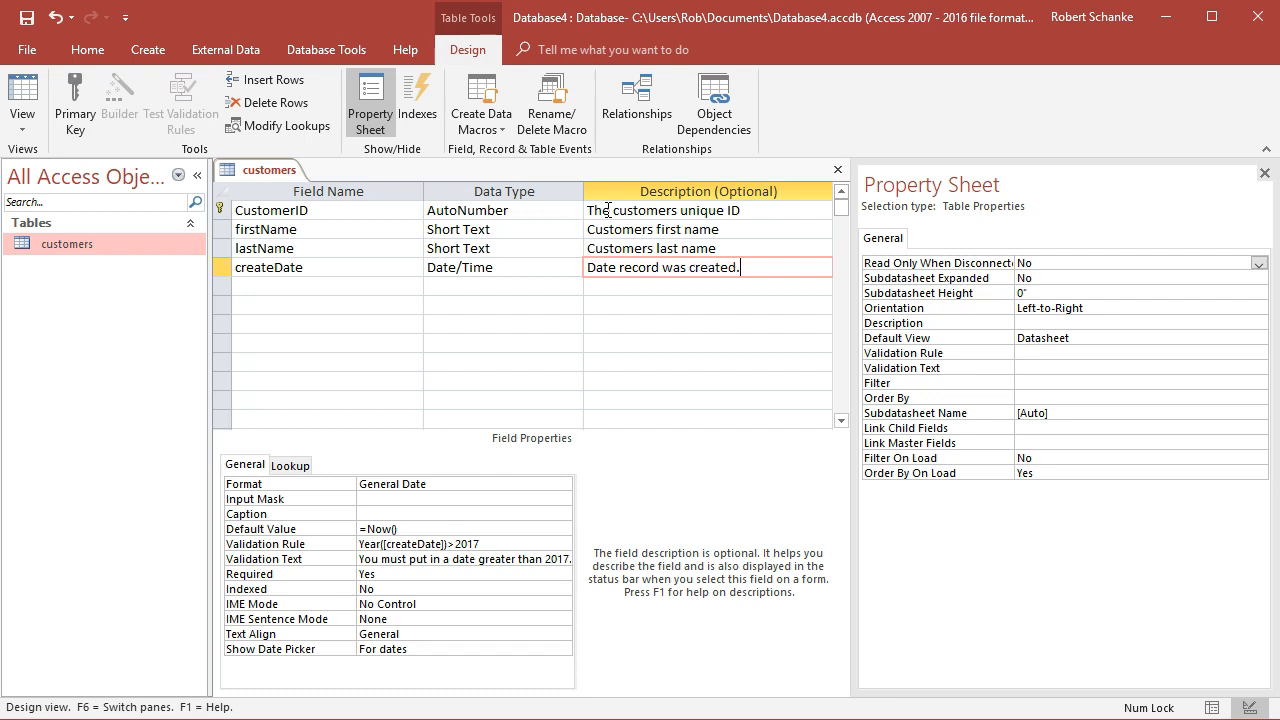
click(27, 18)
click(38, 24)
Switch the customers table to Datasheet View and widen the createDate column
click(58, 250)
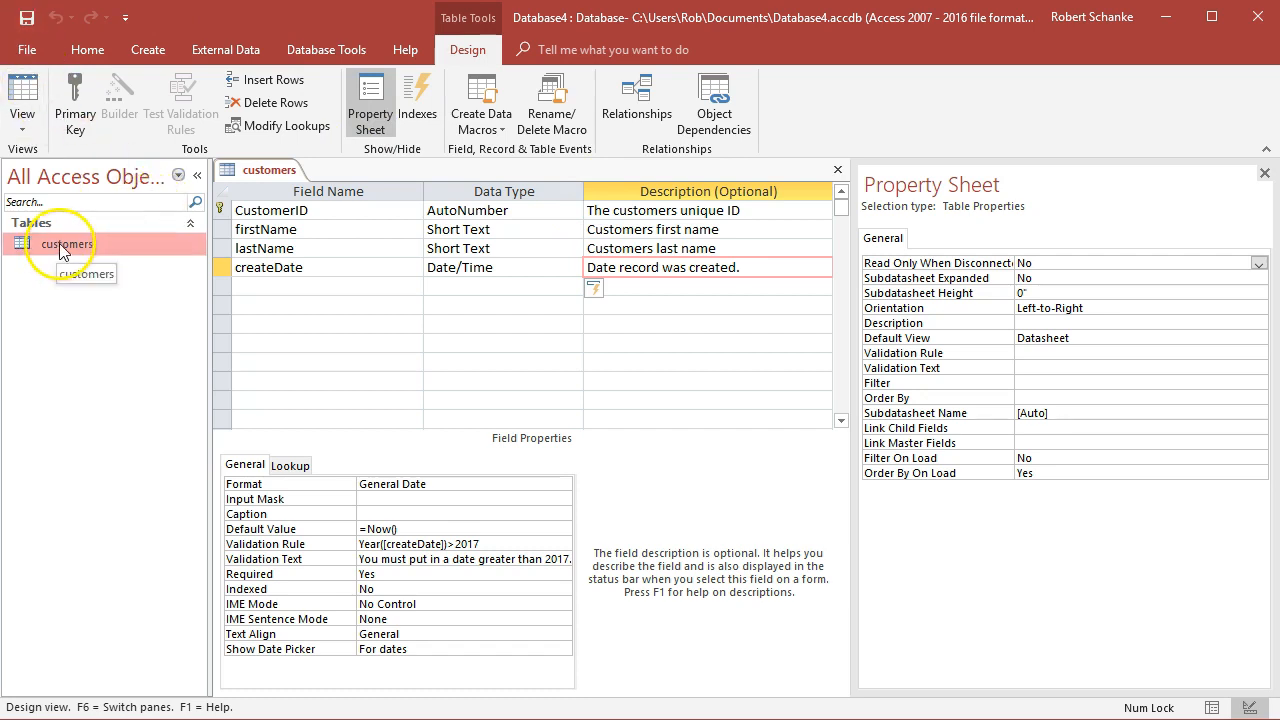
click(22, 125)
click(74, 170)
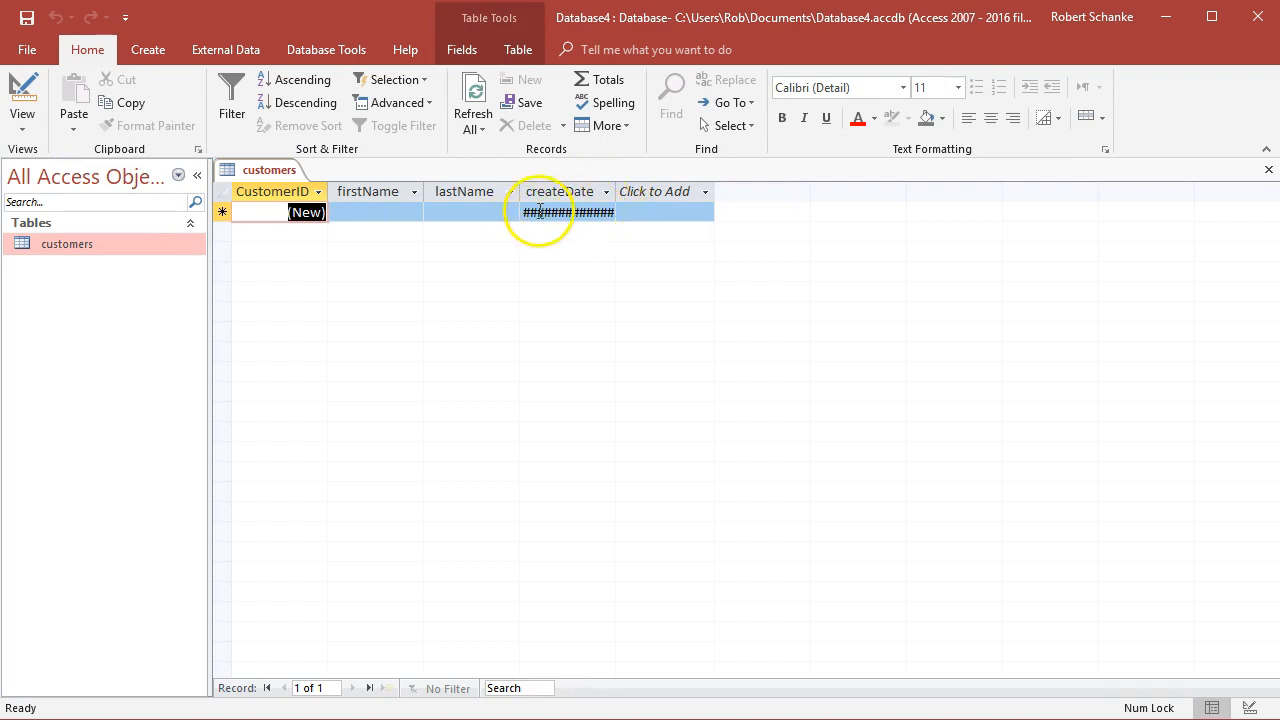
click(623, 193)
drag(623, 193, 731, 197)
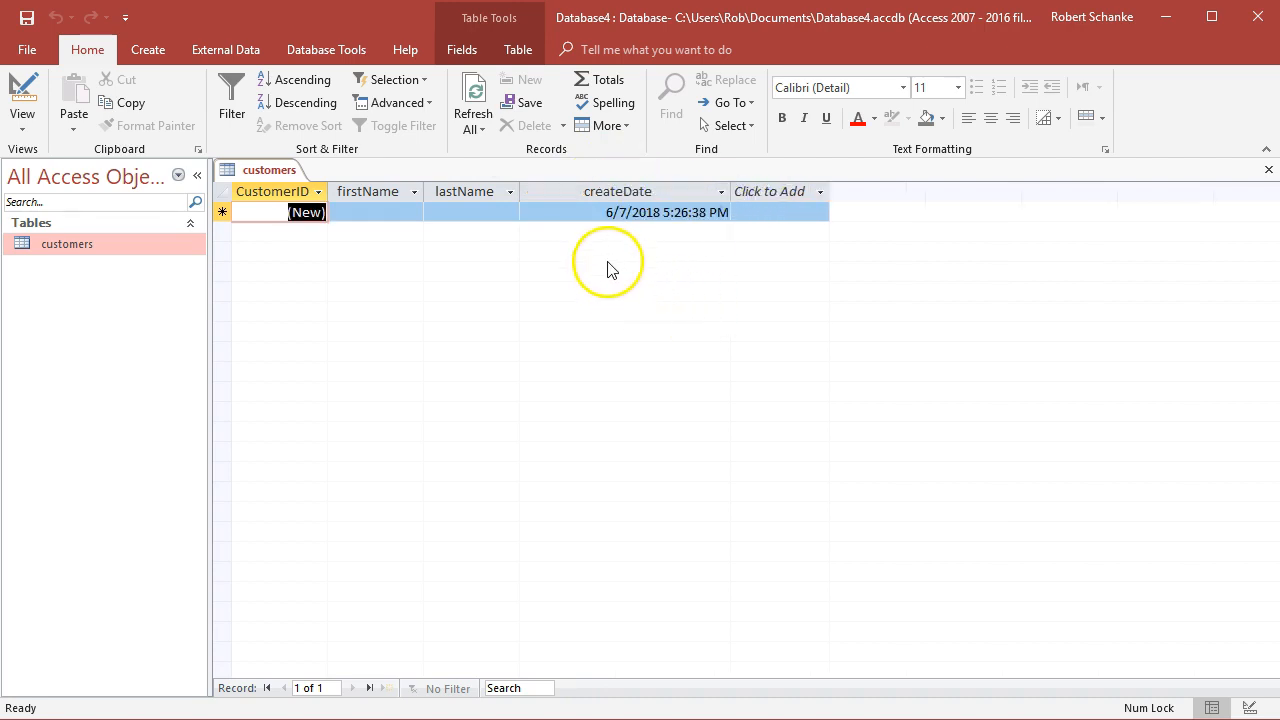